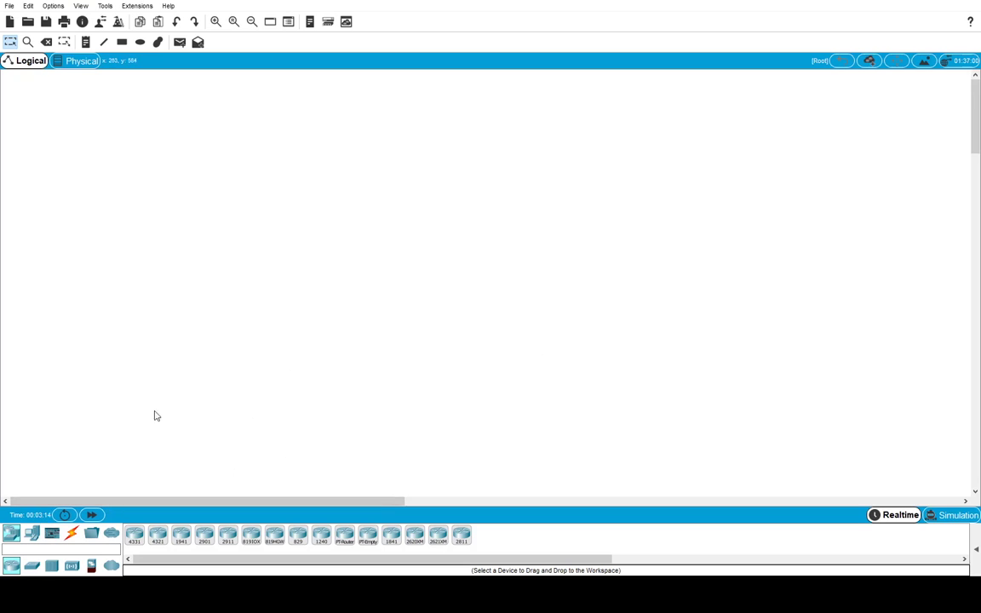
# - Place a 2960 switch on the workspace
pyautogui.click(32, 565)
pyautogui.click(134, 534)
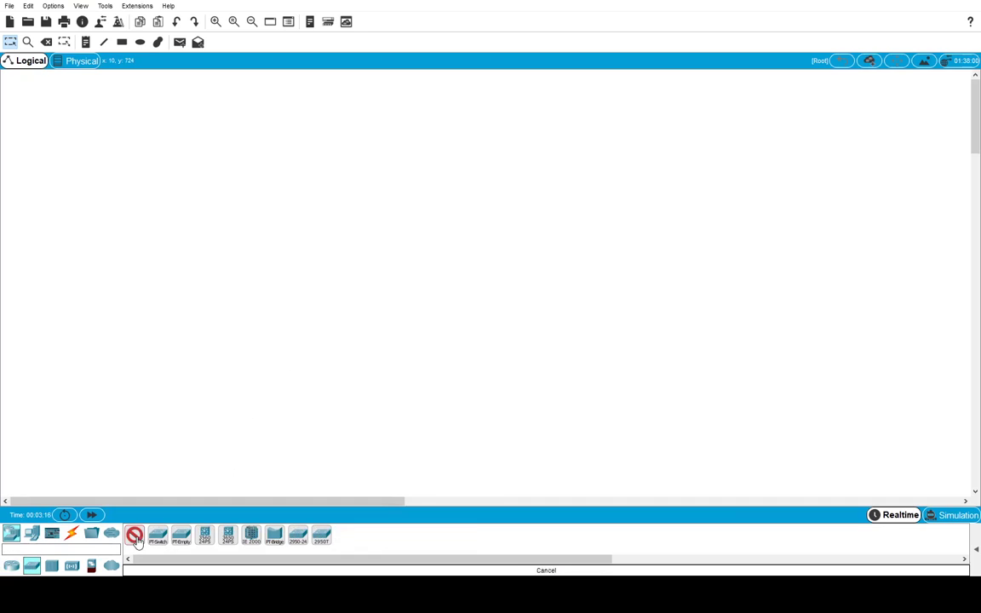
pyautogui.click(457, 193)
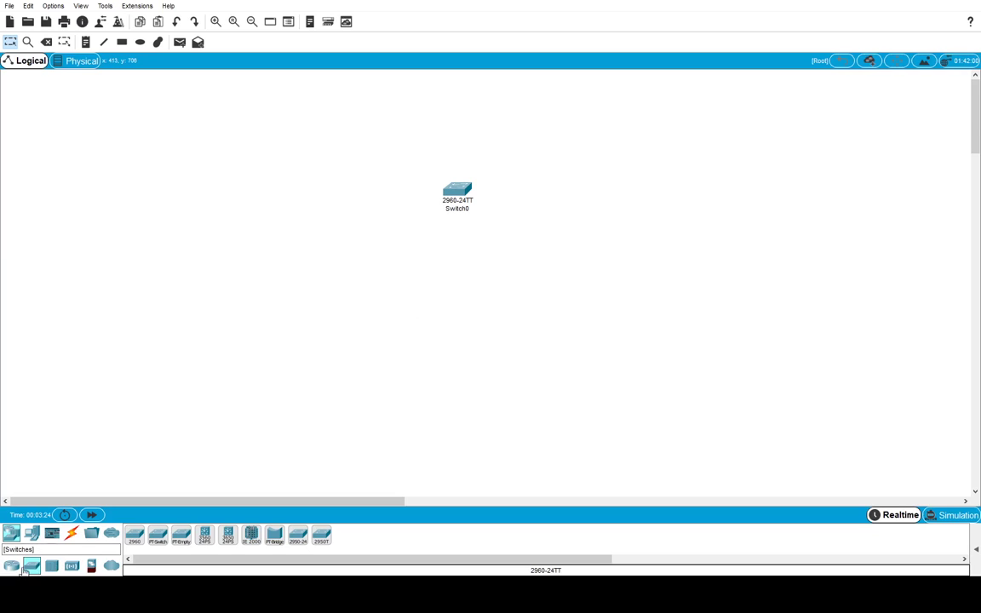
# - Add two PCs below the switch and begin renaming PC0 to Equipo1
pyautogui.click(32, 534)
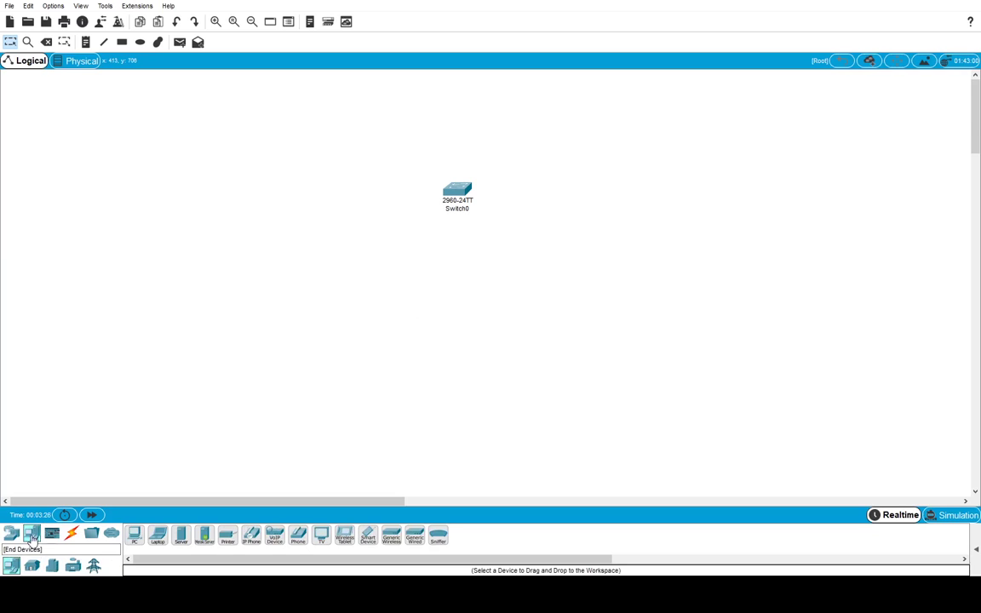
pyautogui.click(136, 536)
pyautogui.click(475, 281)
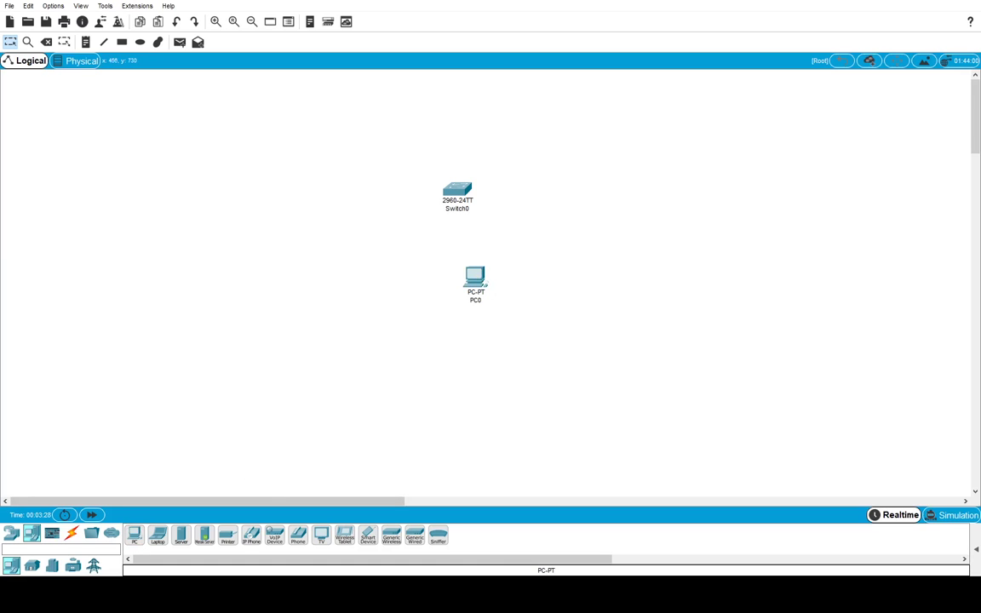
pyautogui.click(135, 535)
pyautogui.click(341, 264)
pyautogui.click(475, 303)
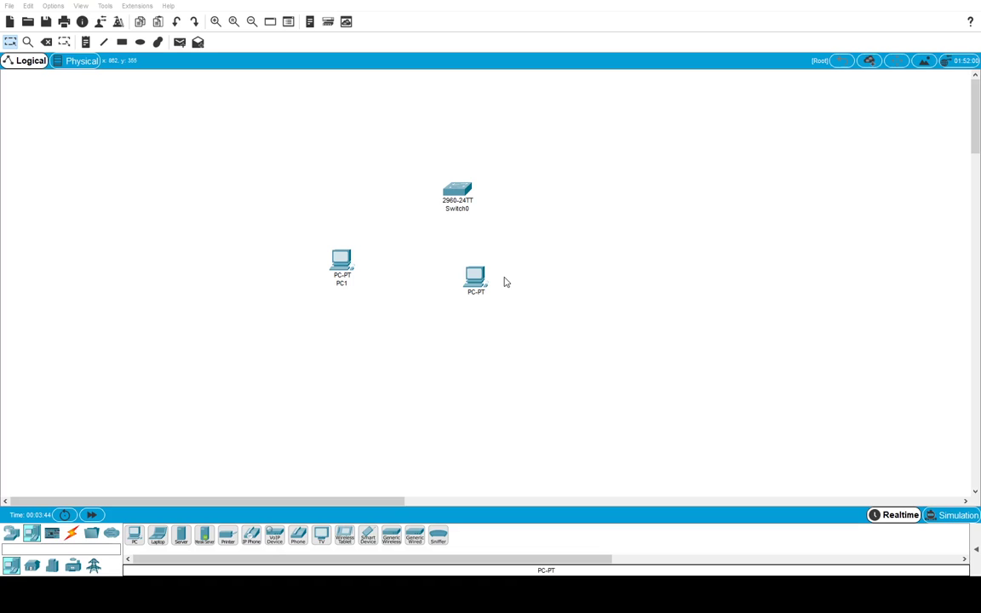
# - Confirm the PC name Equipo1 and rename the switch SW1-PROD
pyautogui.press('Return')
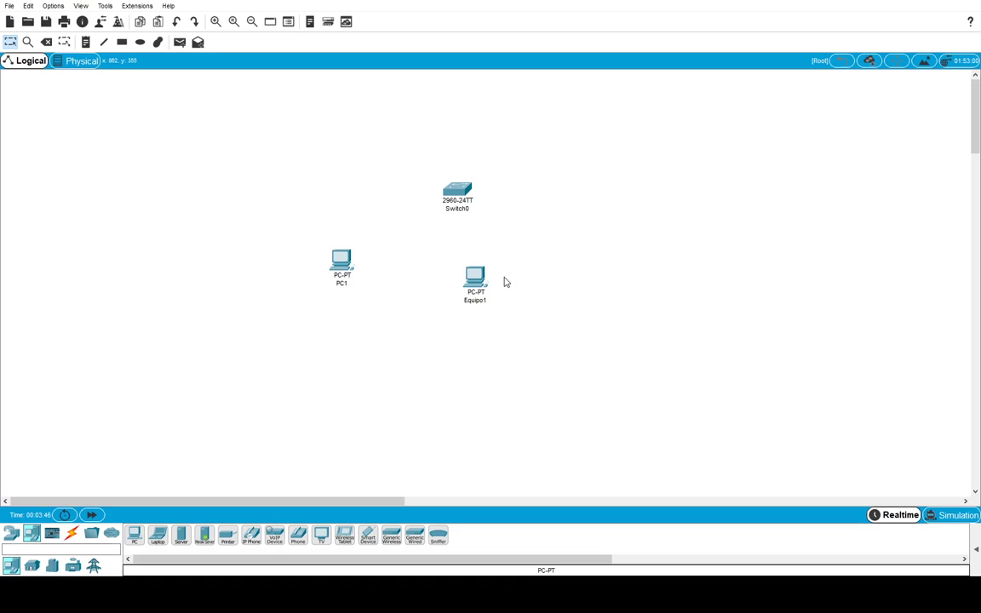
pyautogui.click(457, 208)
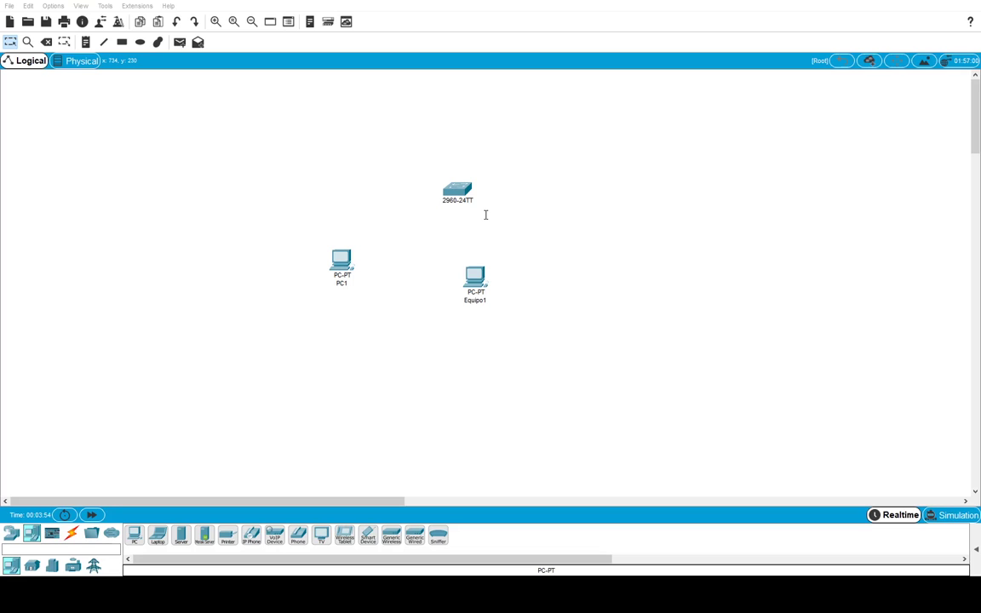
pyautogui.write('SW1-PROD')
pyautogui.press('Return')
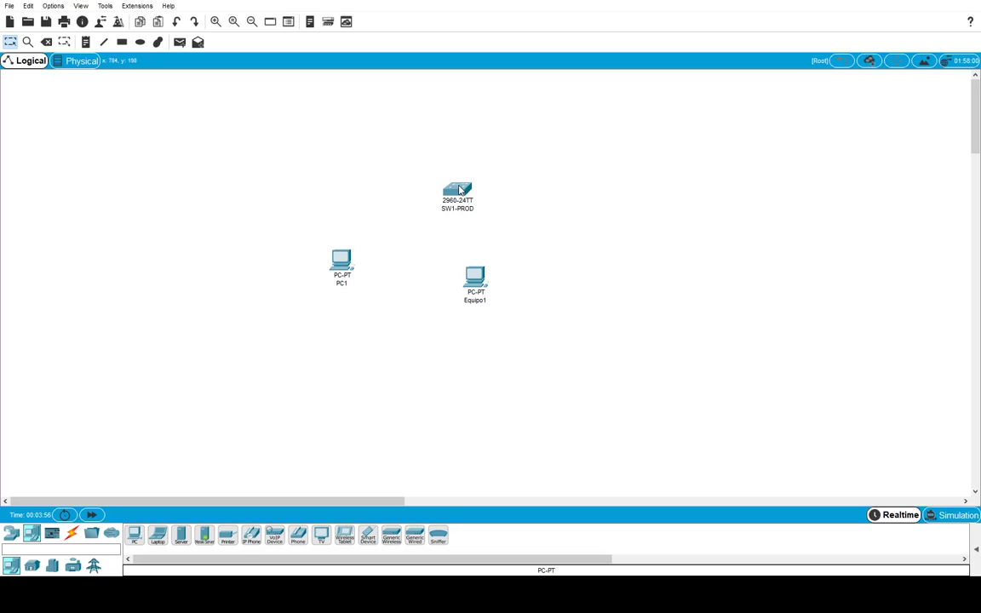
# - Rearrange SW1-PROD, Equipo1 and the ADMIN PC on the workspace
pyautogui.moveTo(458, 189); pyautogui.dragTo(479, 178)
pyautogui.moveTo(475, 277); pyautogui.dragTo(479, 280)
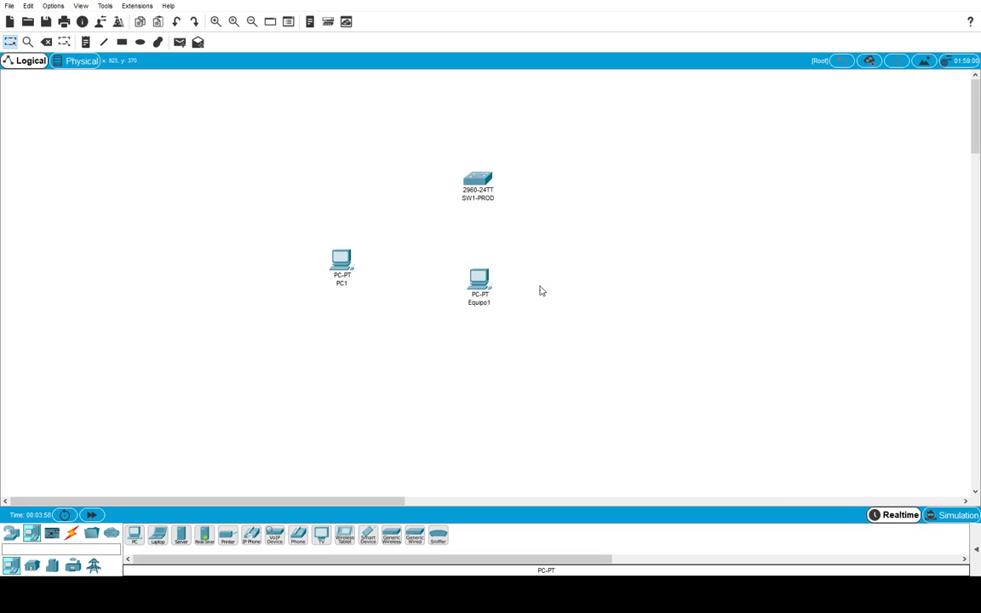
pyautogui.moveTo(340, 288); pyautogui.dragTo(348, 227)
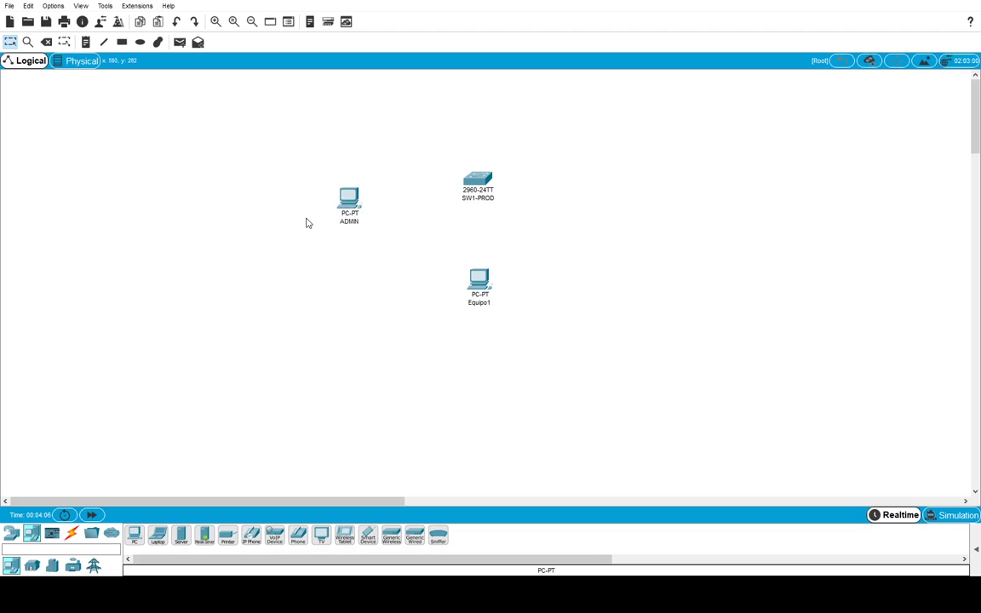
pyautogui.moveTo(350, 202); pyautogui.dragTo(339, 248)
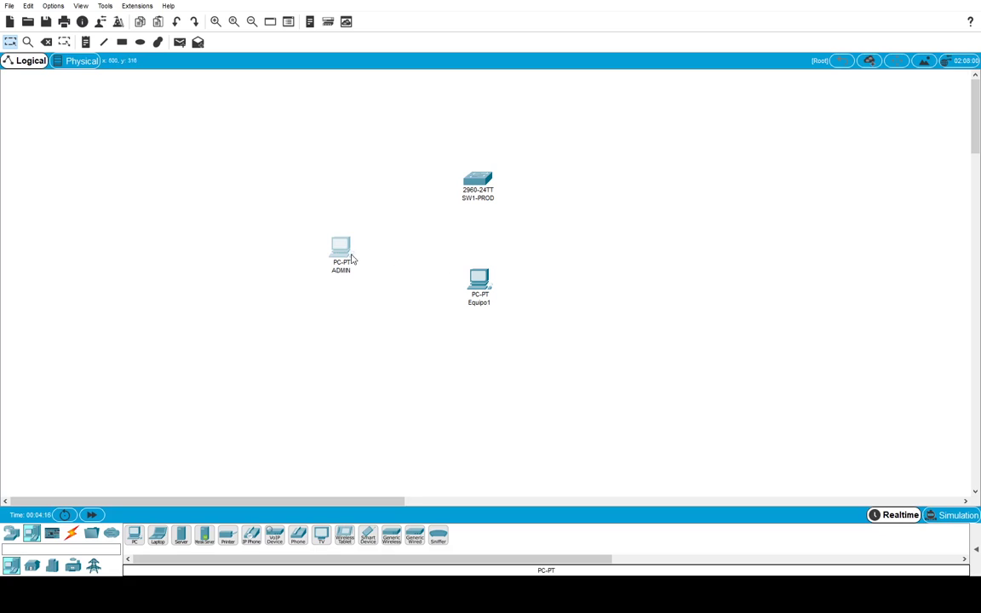
pyautogui.scroll(-2, 384, 357)
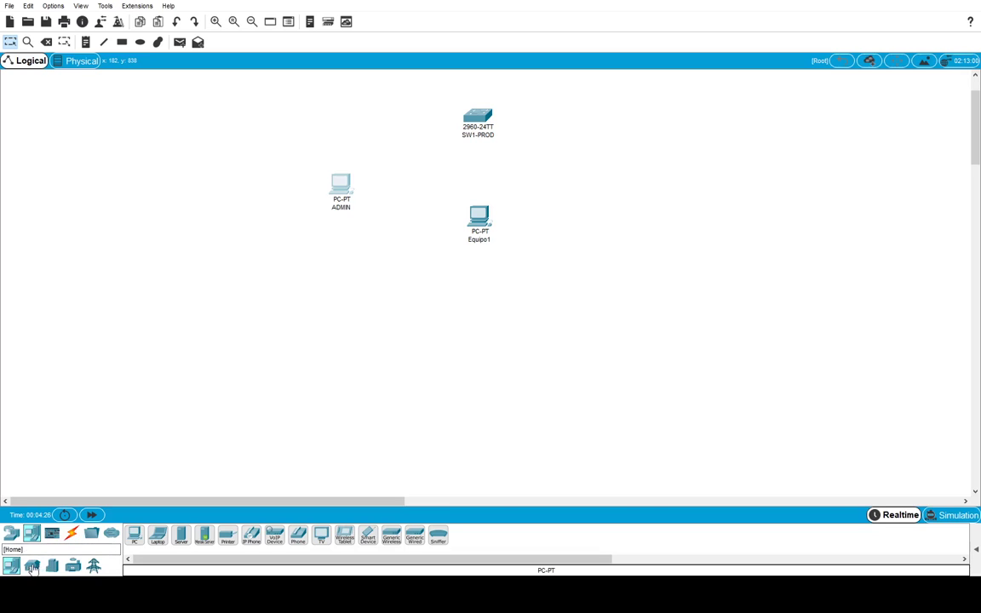
# - Connect SW1-PROD Fa0/1 to Equipo1 Fa0 with a copper straight-through cable
pyautogui.click(71, 533)
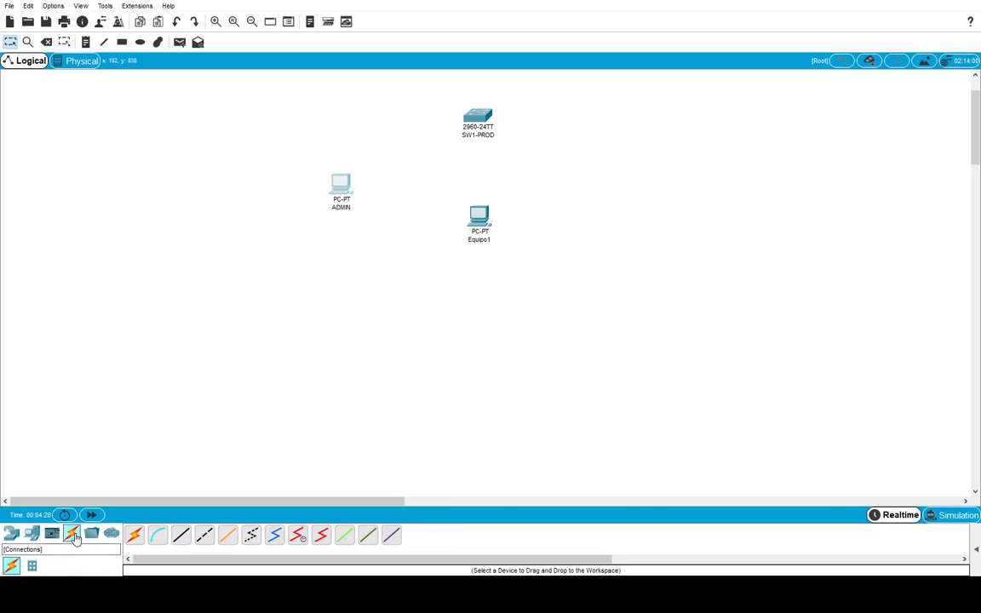
pyautogui.click(183, 537)
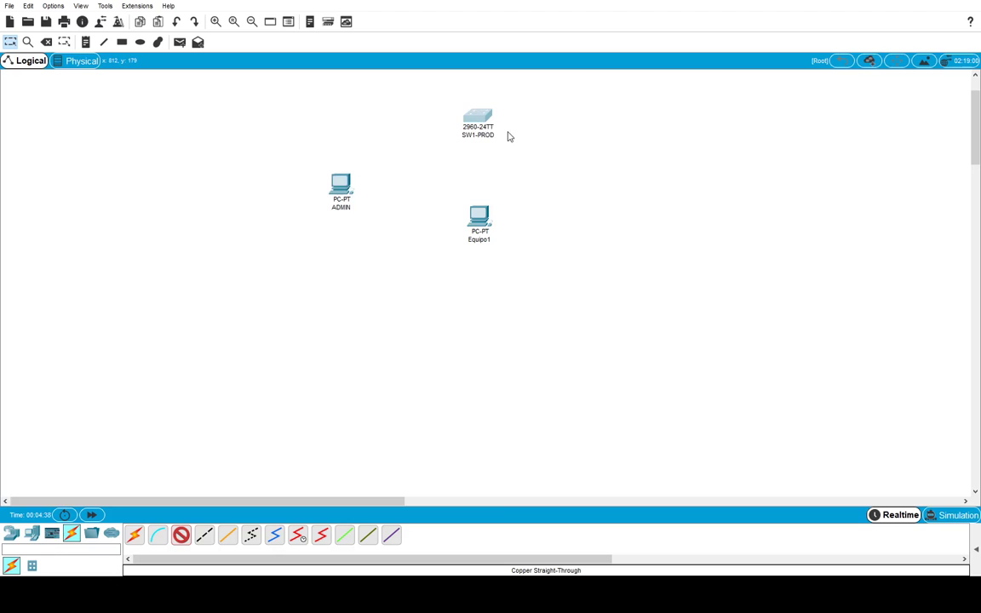
pyautogui.click(478, 120)
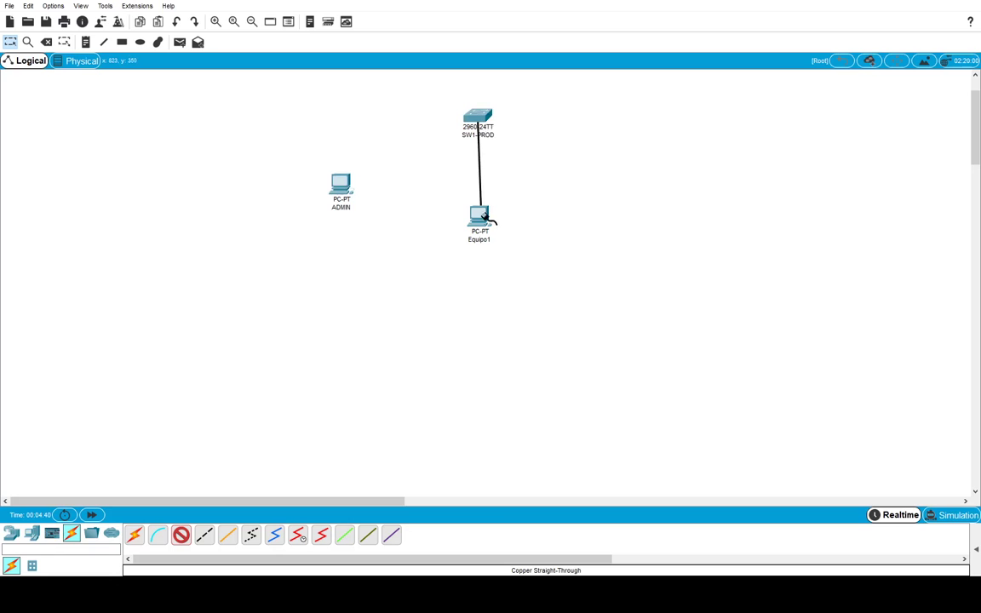
pyautogui.click(480, 218)
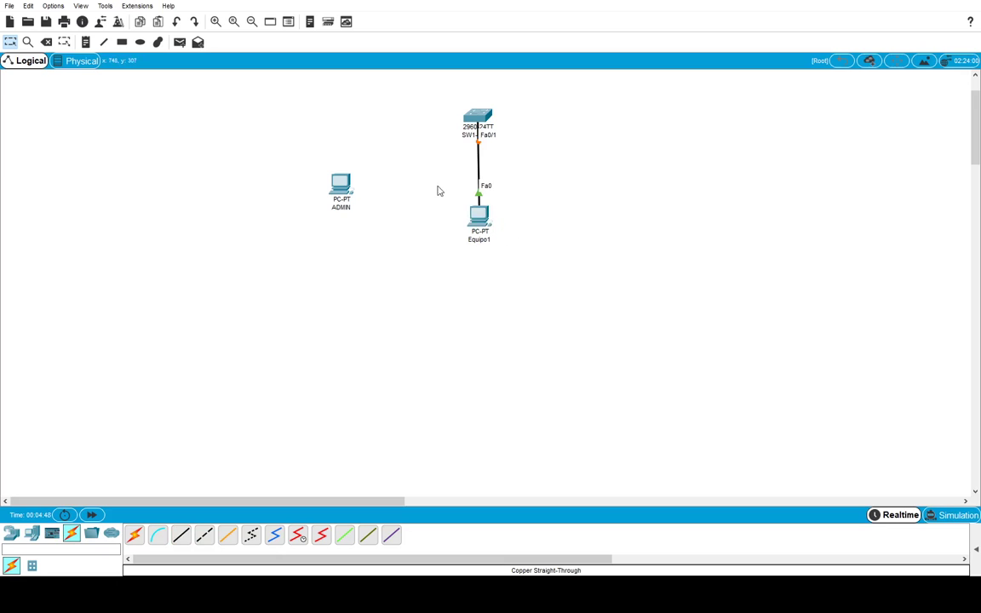
pyautogui.click(484, 220)
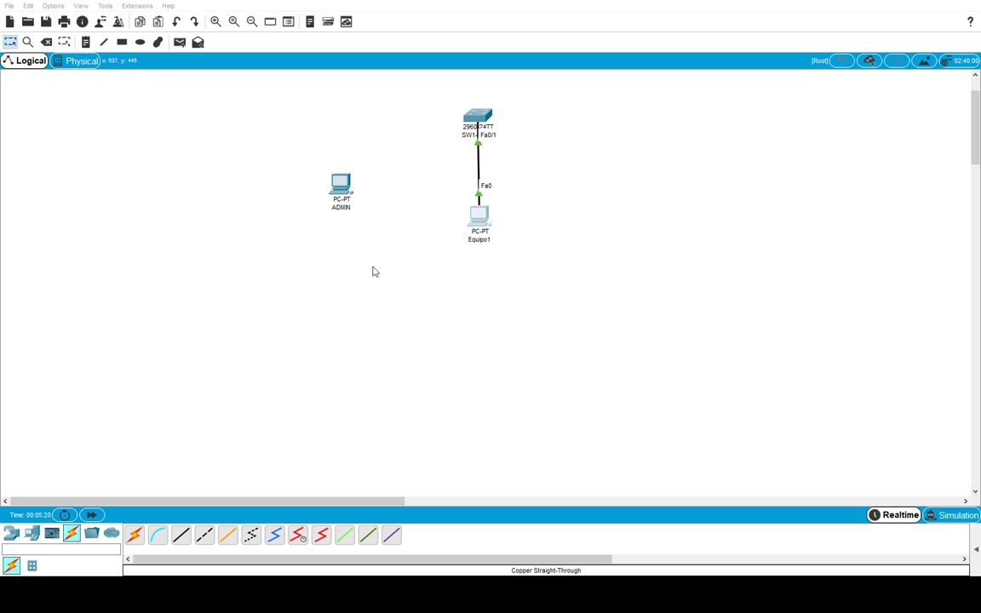
# - Run a console cable from the ADMIN PC to SW1-PROD
pyautogui.click(157, 535)
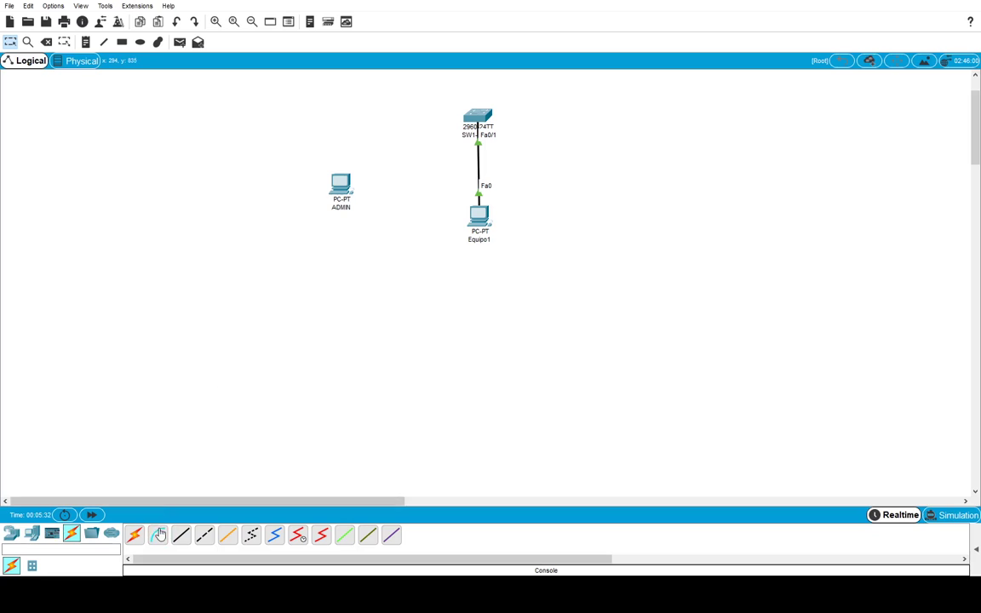
pyautogui.click(156, 537)
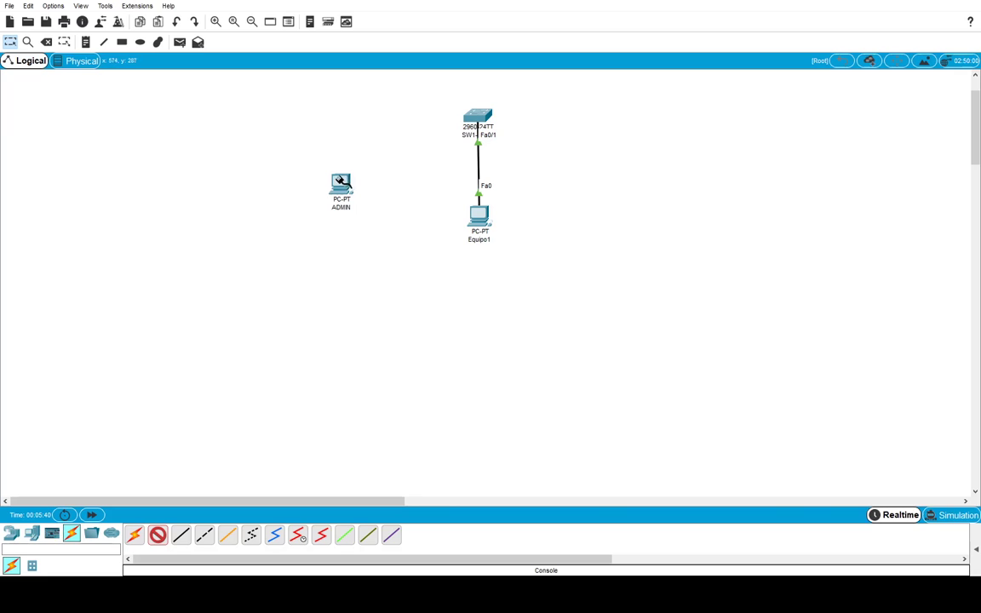
pyautogui.press('Escape')
pyautogui.click(343, 182)
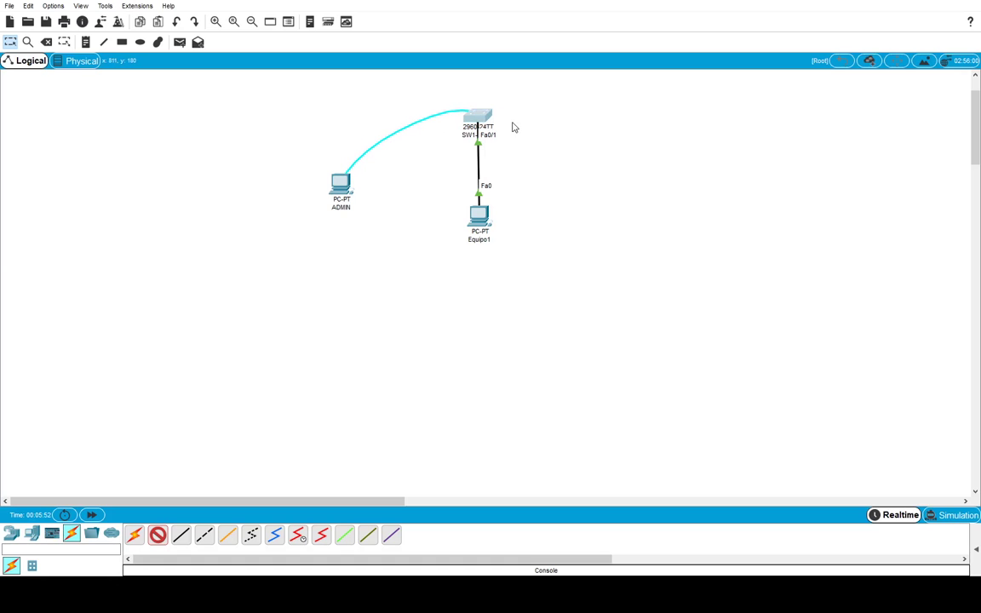
pyautogui.click(506, 123)
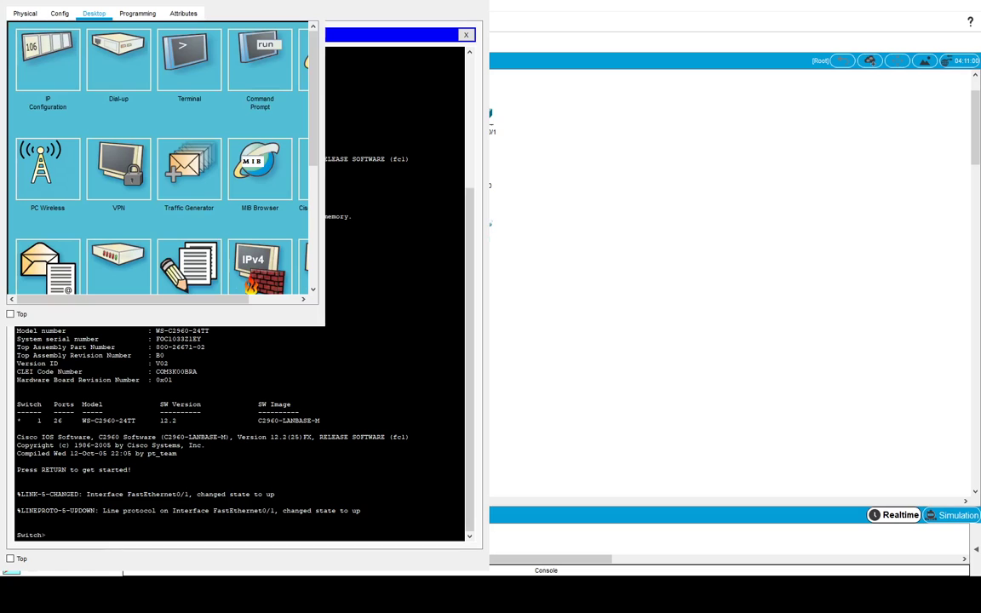
# - Move and resize the terminal window so it sits beside the visible topology
pyautogui.moveTo(170, 2); pyautogui.dragTo(819, 1)
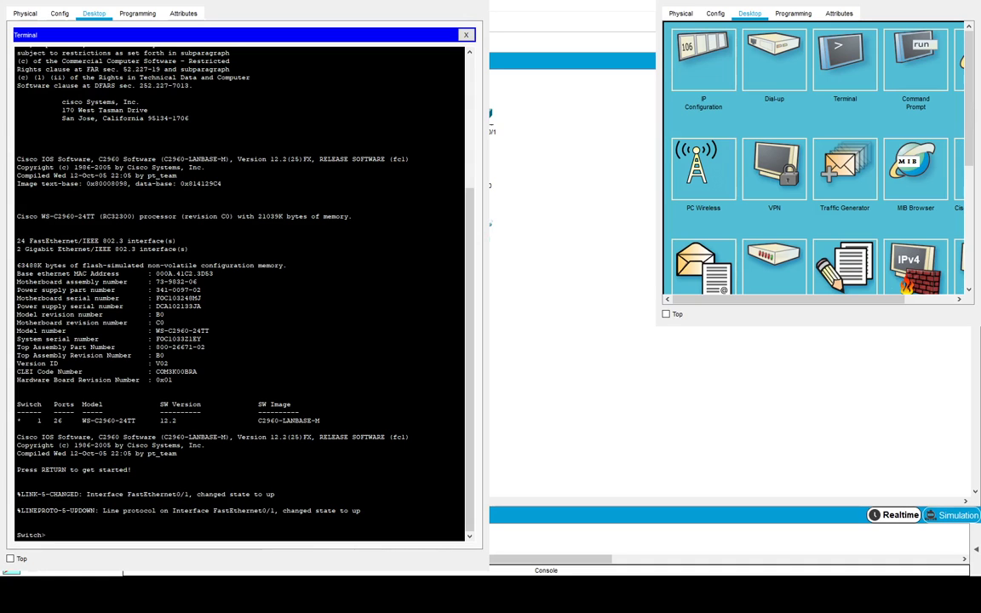
pyautogui.moveTo(483, 567)
pyautogui.mouseDown()
pyautogui.moveTo(391, 471)
pyautogui.moveTo(477, 560)
pyautogui.mouseUp()
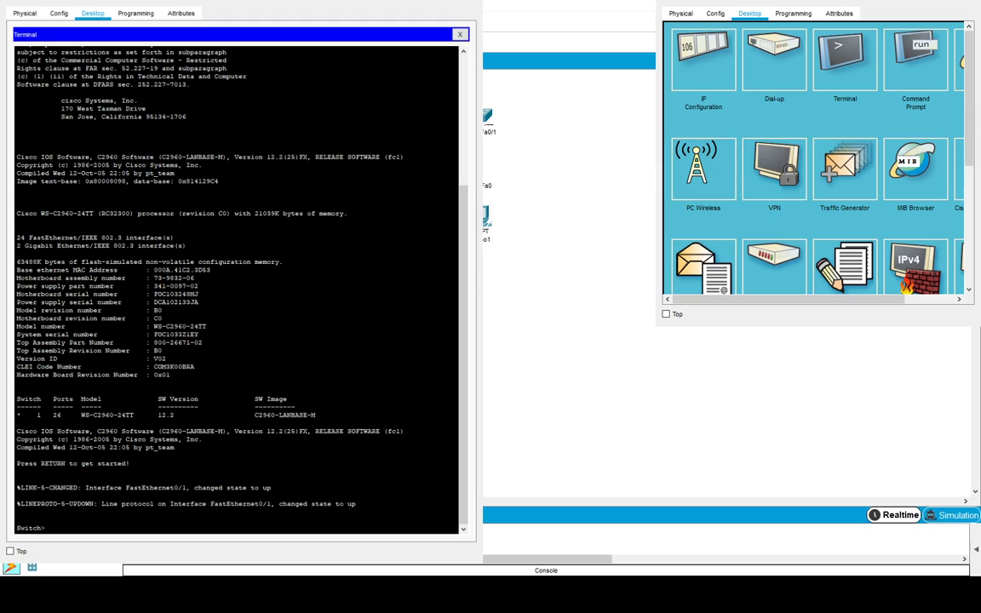
pyautogui.moveTo(239, 34)
pyautogui.mouseDown()
pyautogui.moveTo(190, 45)
pyautogui.moveTo(251, 34)
pyautogui.mouseUp()
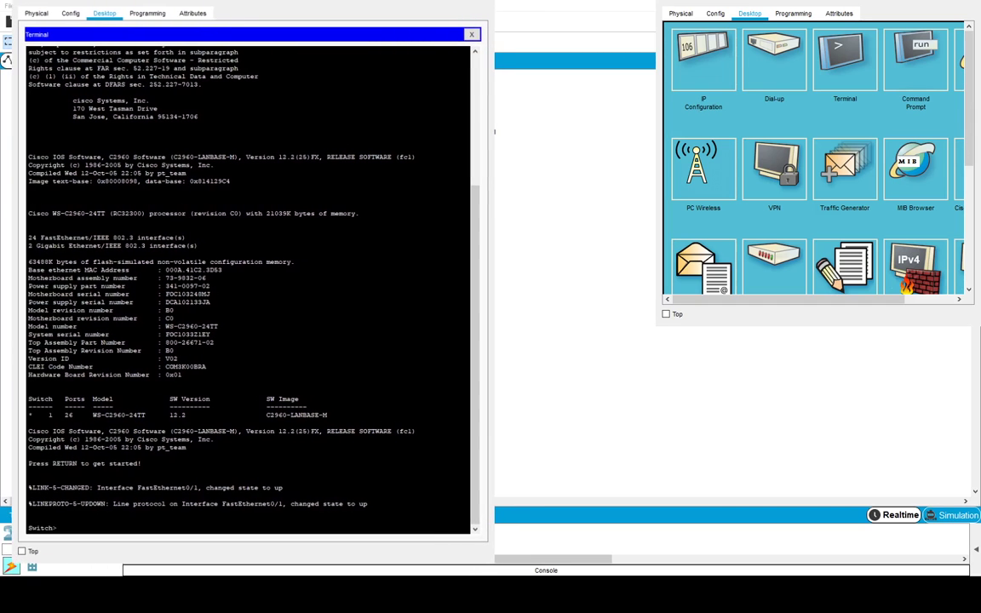
pyautogui.moveTo(487, 539)
pyautogui.mouseDown()
pyautogui.moveTo(467, 532)
pyautogui.moveTo(421, 482)
pyautogui.moveTo(497, 552)
pyautogui.mouseUp()
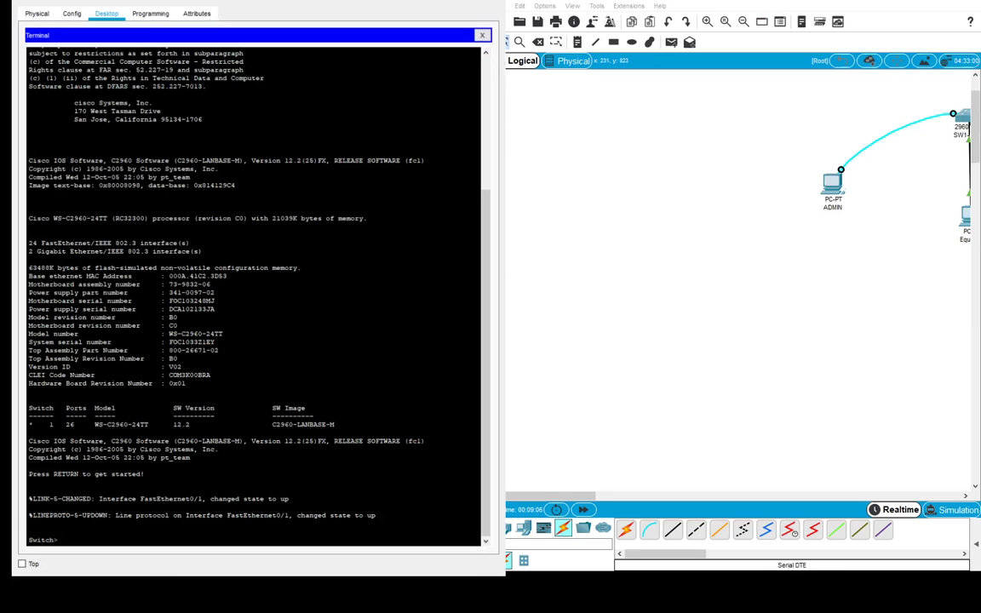
pyautogui.moveTo(573, 497); pyautogui.dragTo(620, 502)
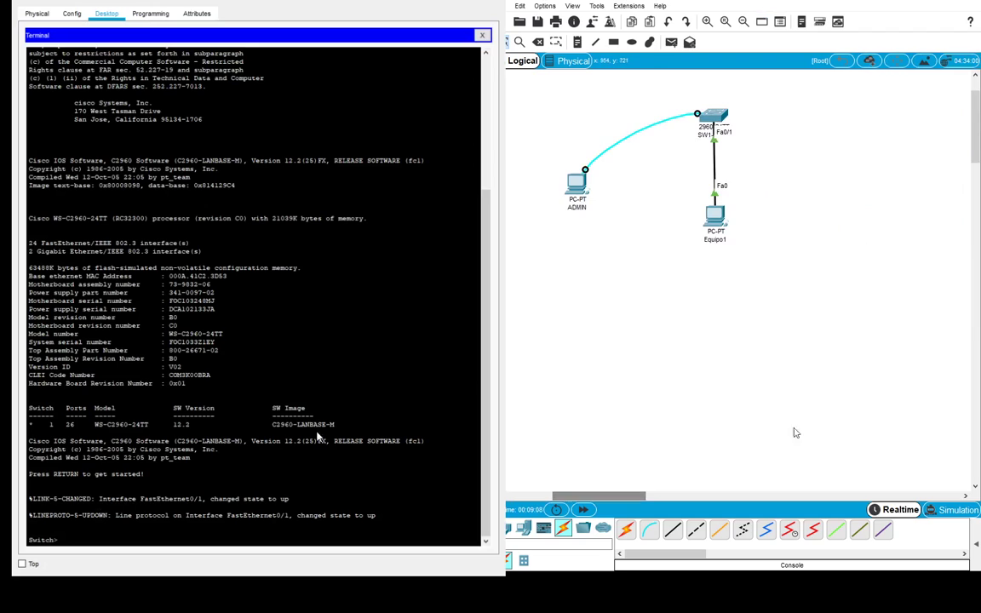
pyautogui.scroll(1, 809, 424)
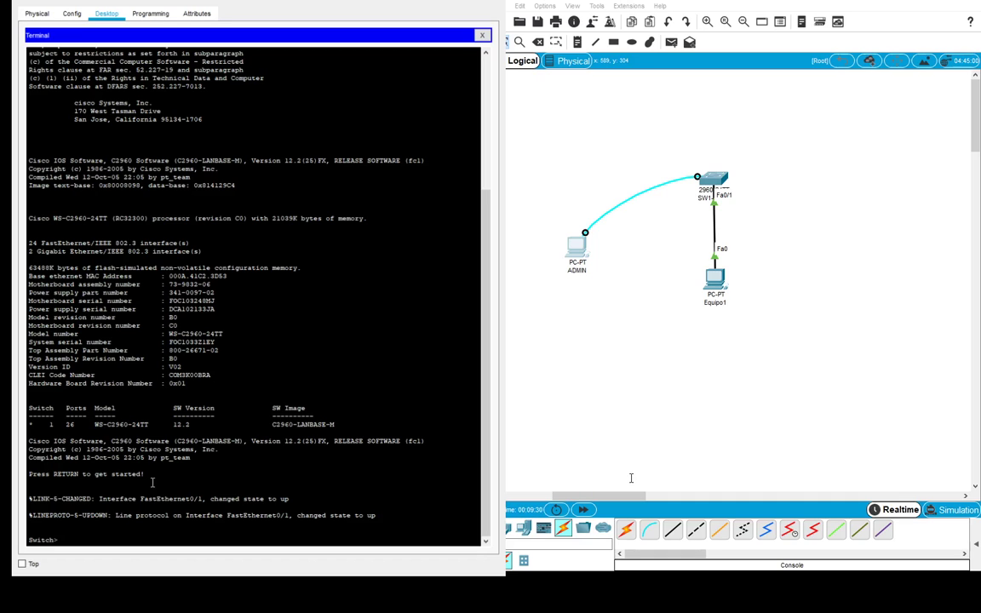
# - Run enable at the Switch> prompt to reach Switch#
pyautogui.write('enable')
pyautogui.press('Return')
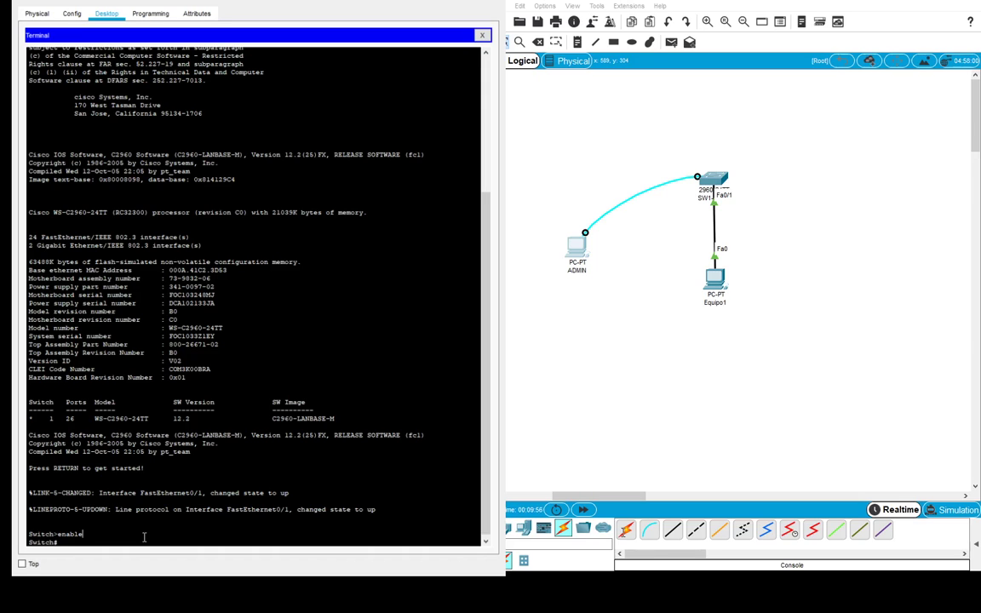
# - Enter the stray word 'hola123' and let the domain lookup fail
pyautogui.write('hola123')
pyautogui.press('Return')
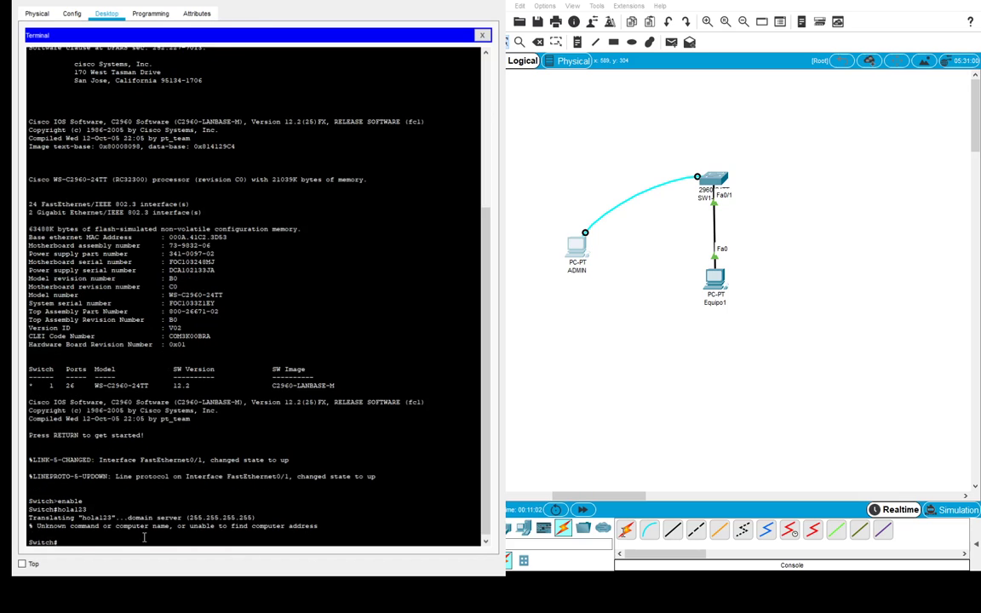
# - Run no ip domain-lookup in global configuration mode
pyautogui.write('configure terminal')
pyautogui.press('Return')
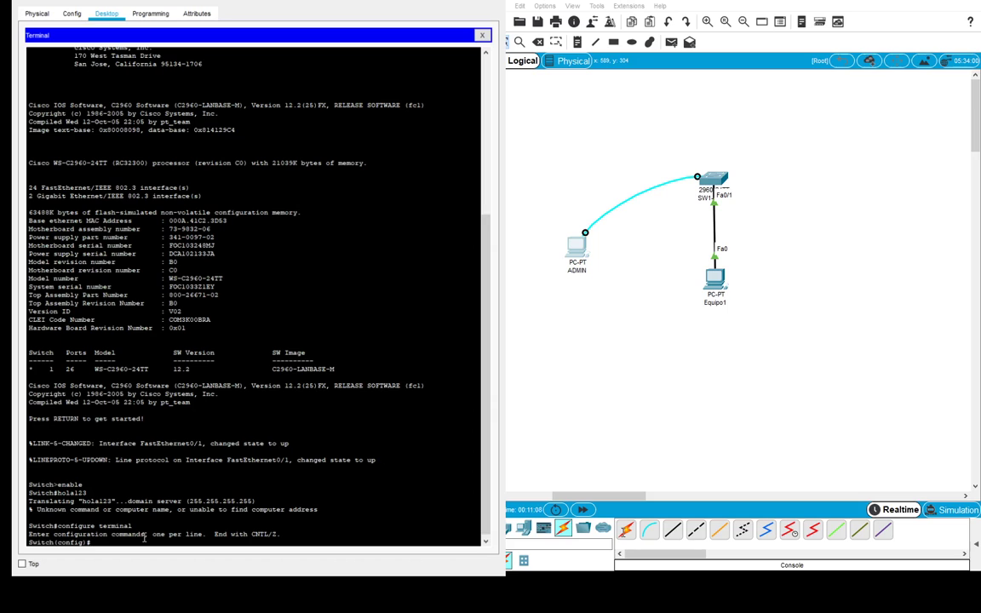
pyautogui.write('no ip domain-lo')
pyautogui.press('Tab')
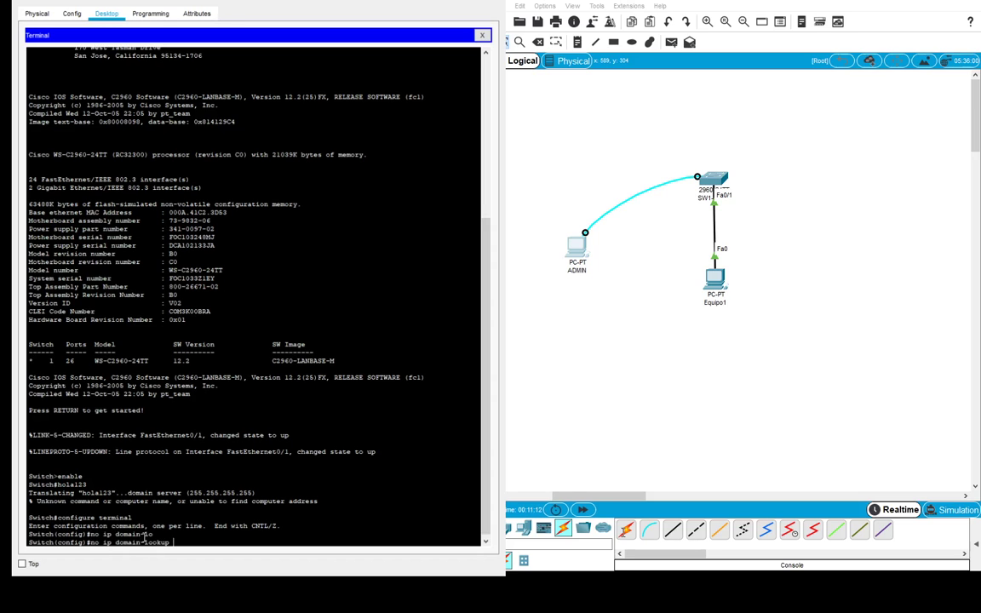
pyautogui.press('Return')
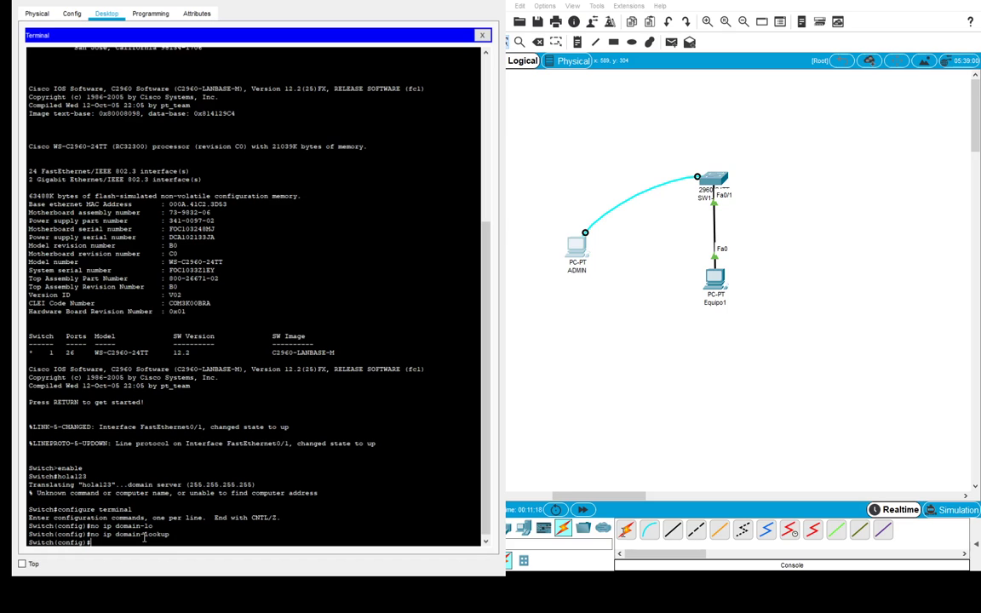
pyautogui.write('exit')
pyautogui.press('Return')
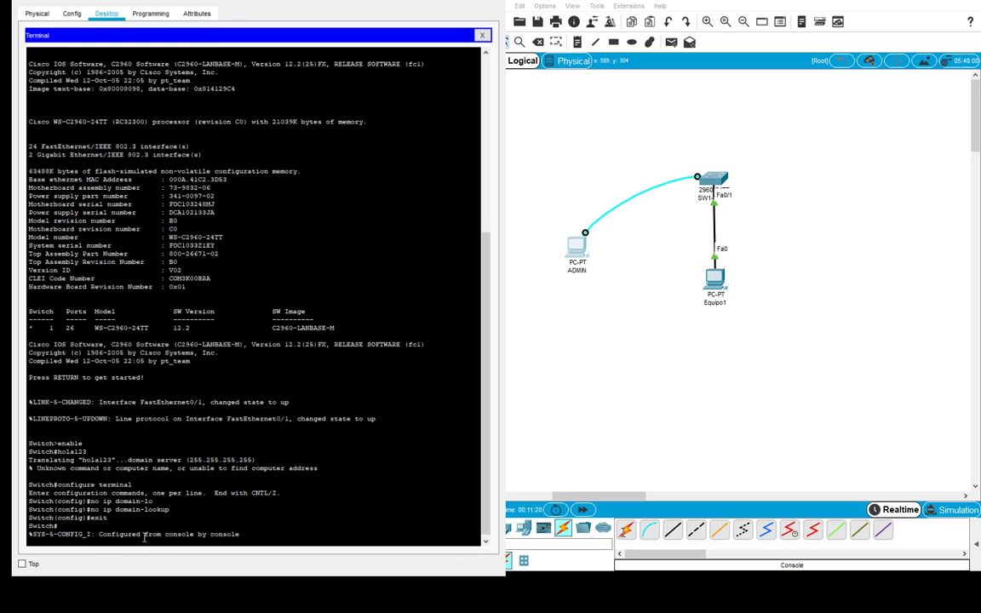
pyautogui.press('Return')
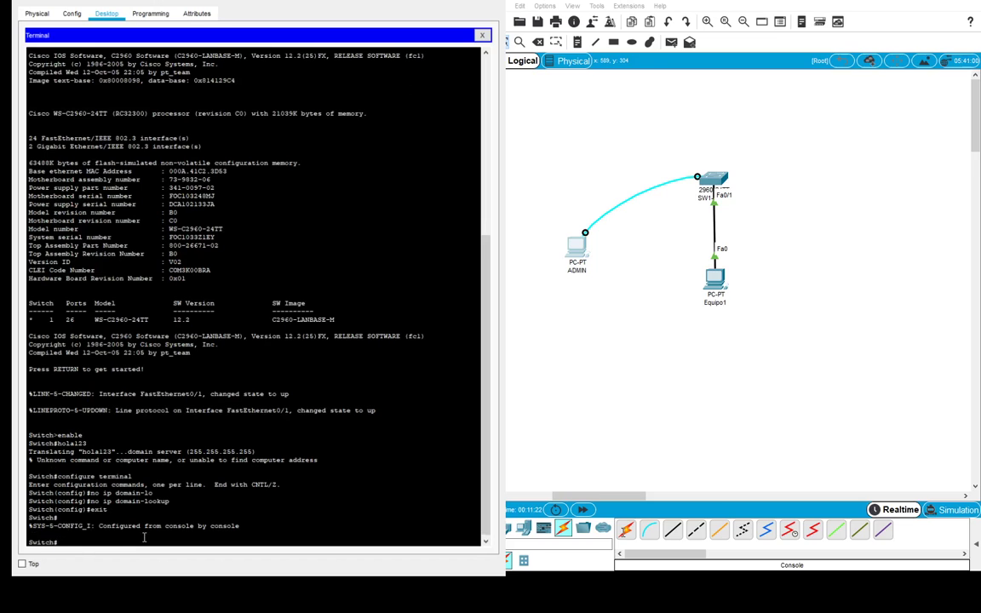
pyautogui.press('Up')
pyautogui.press('BackSpace')
pyautogui.press('BackSpace')
pyautogui.press('BackSpace')
pyautogui.press('BackSpace')
pyautogui.press('BackSpace')
pyautogui.press('BackSpace')
pyautogui.press('BackSpace')
pyautogui.press('BackSpace')
pyautogui.press('BackSpace')
pyautogui.press('BackSpace')
pyautogui.press('BackSpace')
pyautogui.press('BackSpace')
pyautogui.press('BackSpace')
pyautogui.press('BackSpace')
pyautogui.press('BackSpace')
pyautogui.press('BackSpace')
pyautogui.press('BackSpace')
pyautogui.press('BackSpace')
pyautogui.write('hola123')
pyautogui.press('Return')
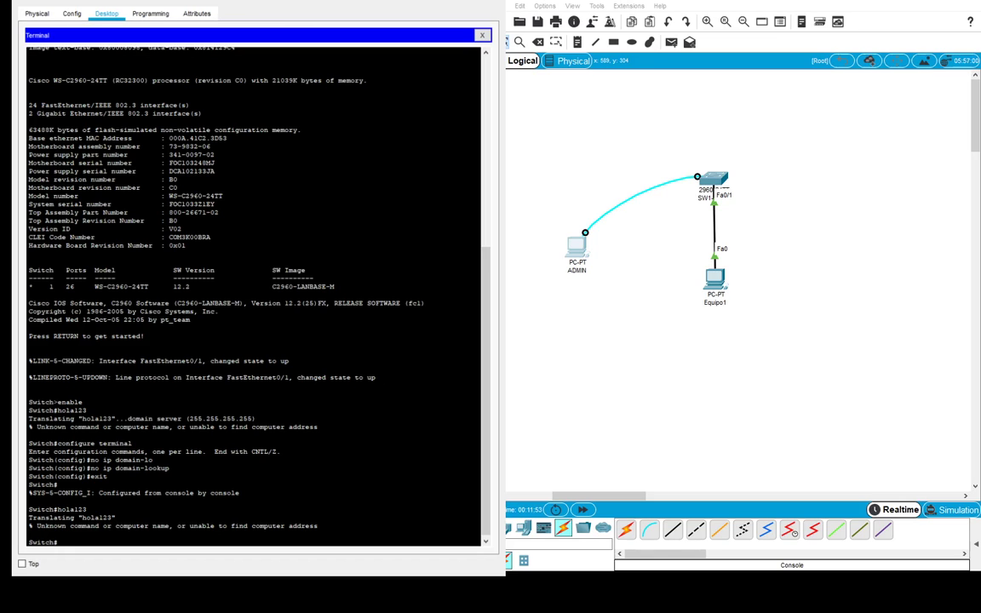
# - Set the switch hostname to SW1-PROD via configure terminal and highlight the new prompt
pyautogui.write('configure terminal')
pyautogui.press('Return')
pyautogui.write('hostname')
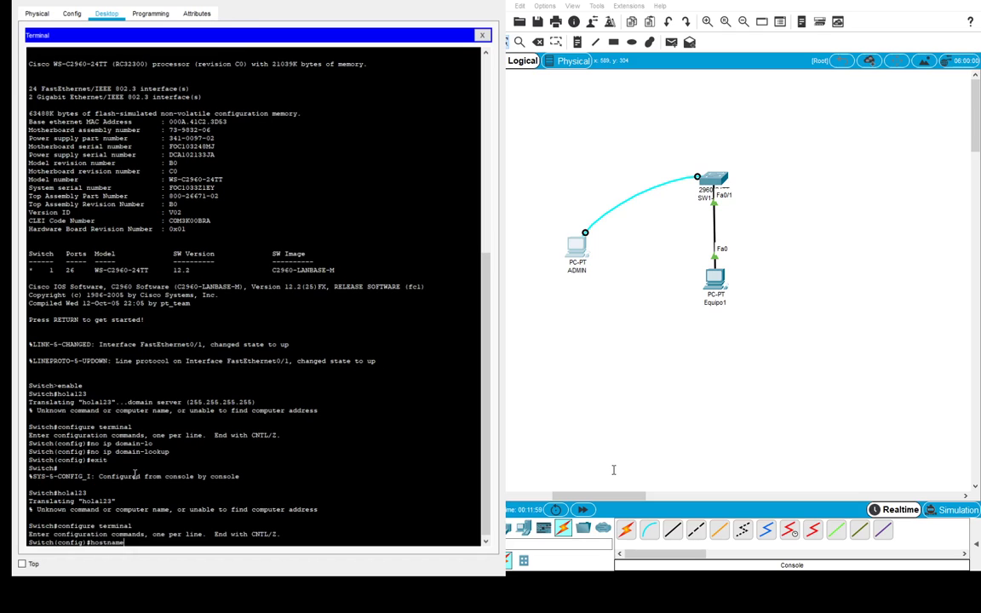
pyautogui.write(' SW1-PROD')
pyautogui.press('Return')
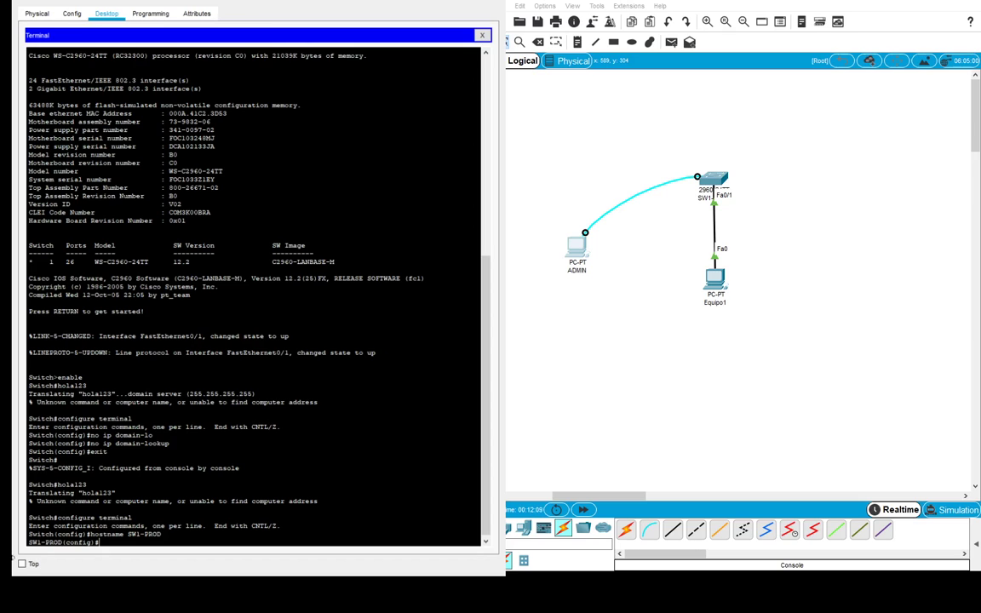
pyautogui.moveTo(30, 542); pyautogui.dragTo(64, 544)
pyautogui.click(103, 543)
# - Set an enable password on SW1-PROD
pyautogui.write('enable password')
pyautogui.write('admin123')
pyautogui.press('Return')
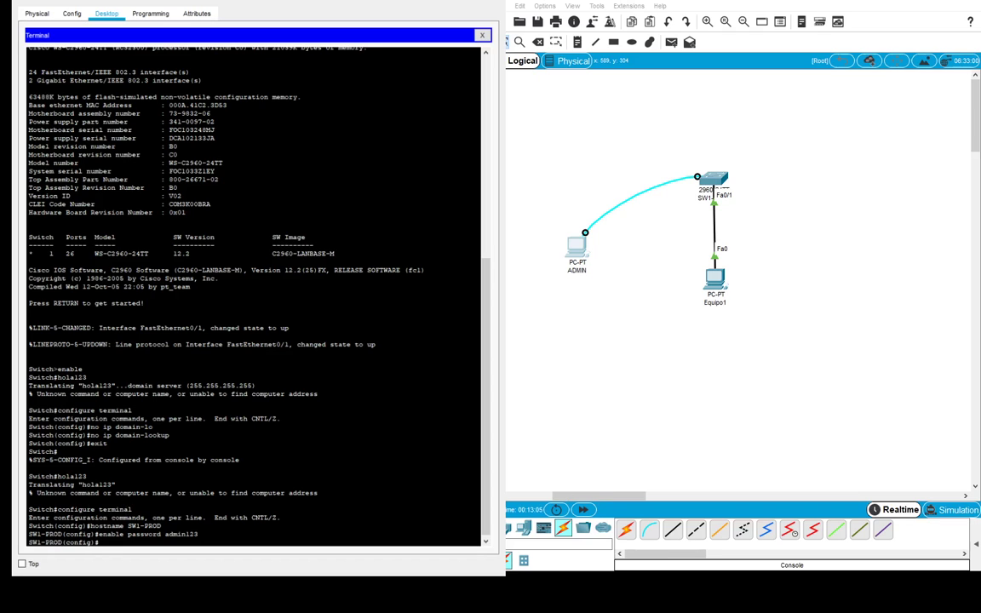
# - Exit twice to end the console session and restart it at SW1-PROD>
pyautogui.write('exit')
pyautogui.press('Return')
pyautogui.press('Return')
pyautogui.write('exit')
pyautogui.press('Return')
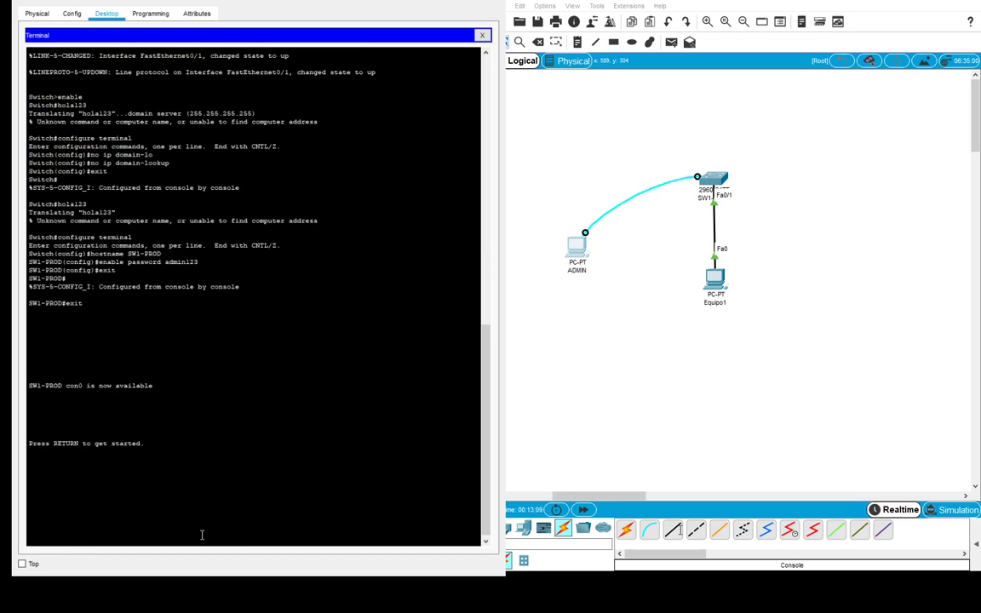
pyautogui.press('Return')
# - Enter privileged mode on SW1-PROD with the new enable password after one failed attempt
pyautogui.write('enable')
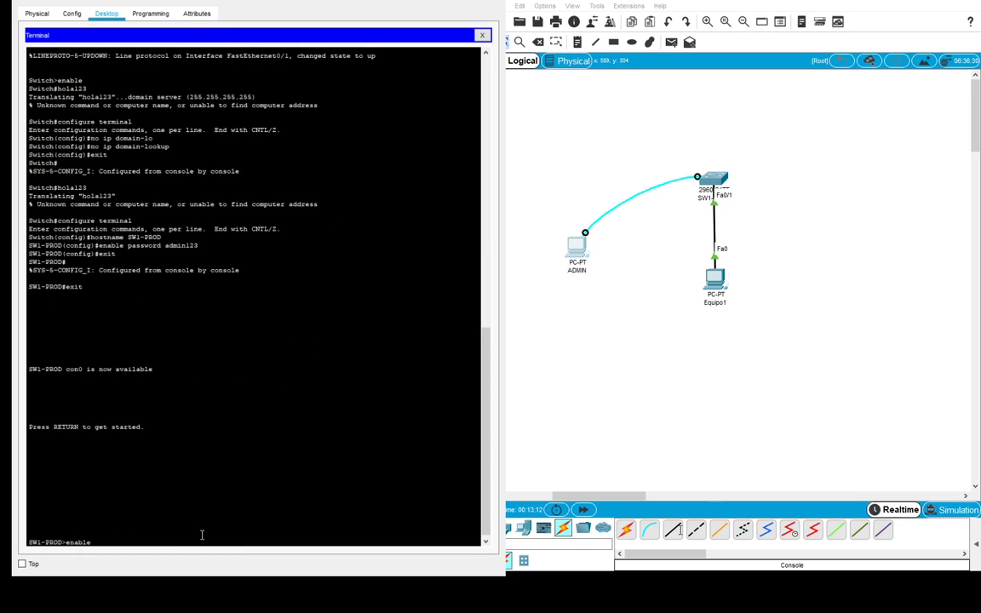
pyautogui.press('Return')
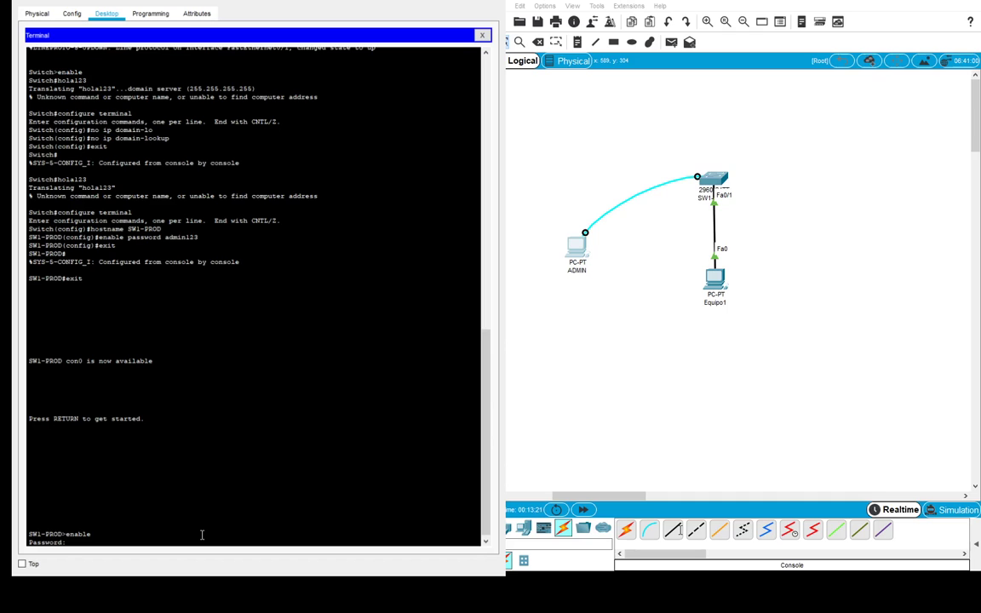
pyautogui.press('Return')
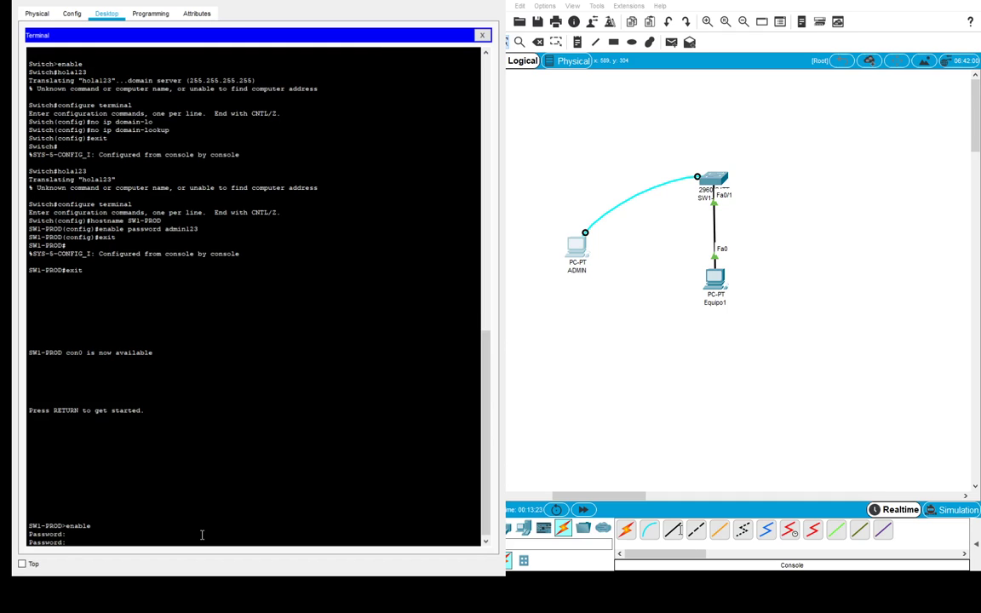
pyautogui.press('Return')
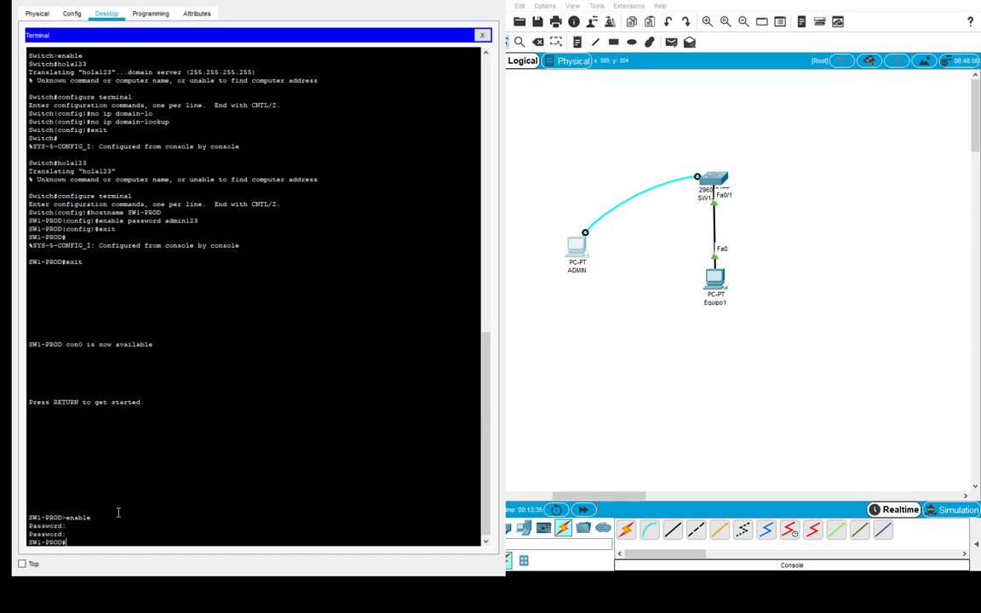
pyautogui.write('configure terminal')
# - Add an enable secret to SW1-PROD from global configuration, then return to privileged mode
pyautogui.press('Return')
pyautogui.write('enabl')
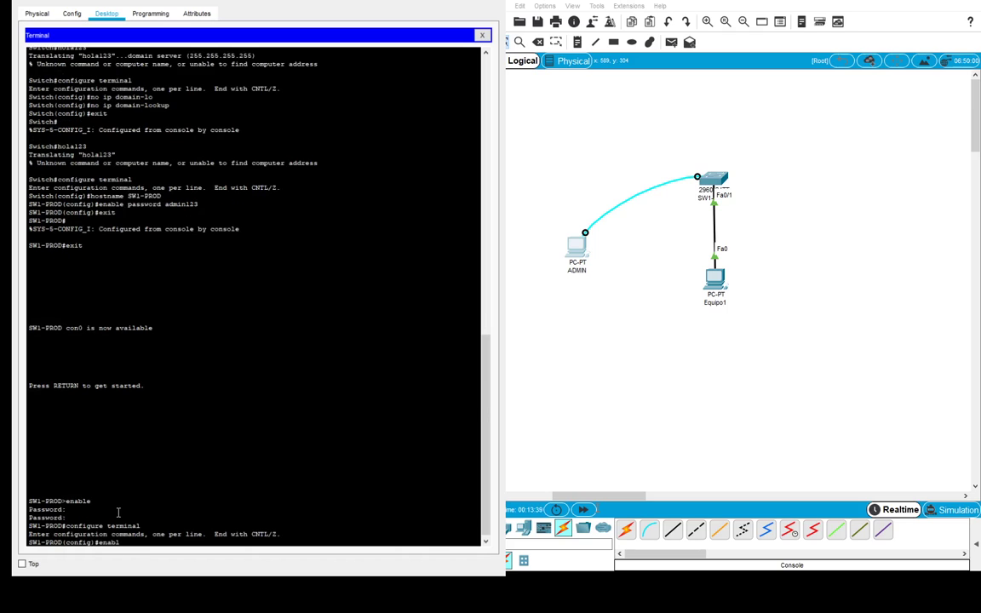
pyautogui.write('e secret admin456')
pyautogui.press('Return')
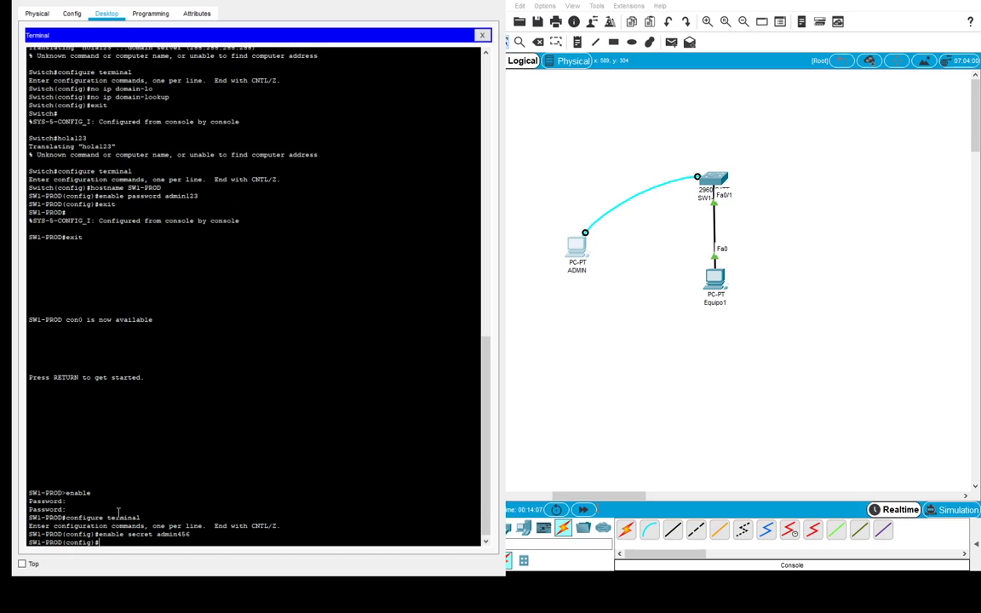
pyautogui.write('exit')
pyautogui.press('Return')
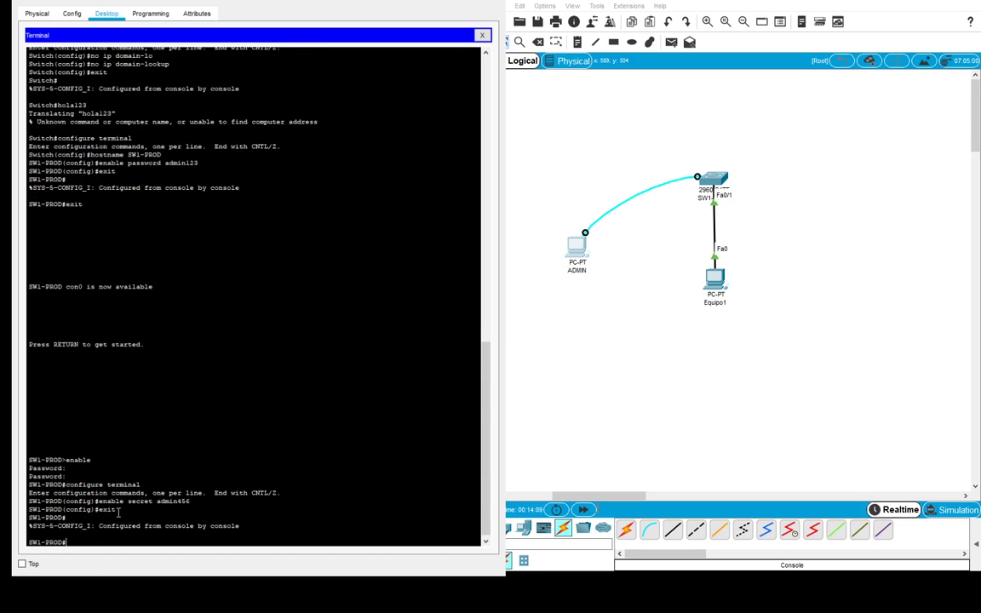
pyautogui.write('show running-config')
# - List the running-config and highlight the plain-text enable password and hashed enable secret lines
pyautogui.press('Return')
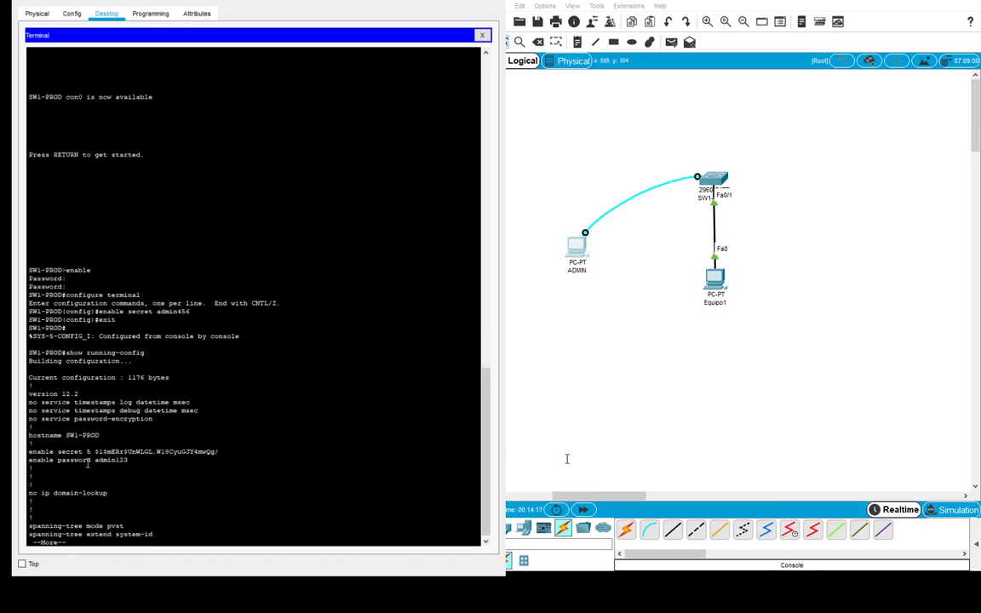
pyautogui.moveTo(95, 461); pyautogui.dragTo(131, 463)
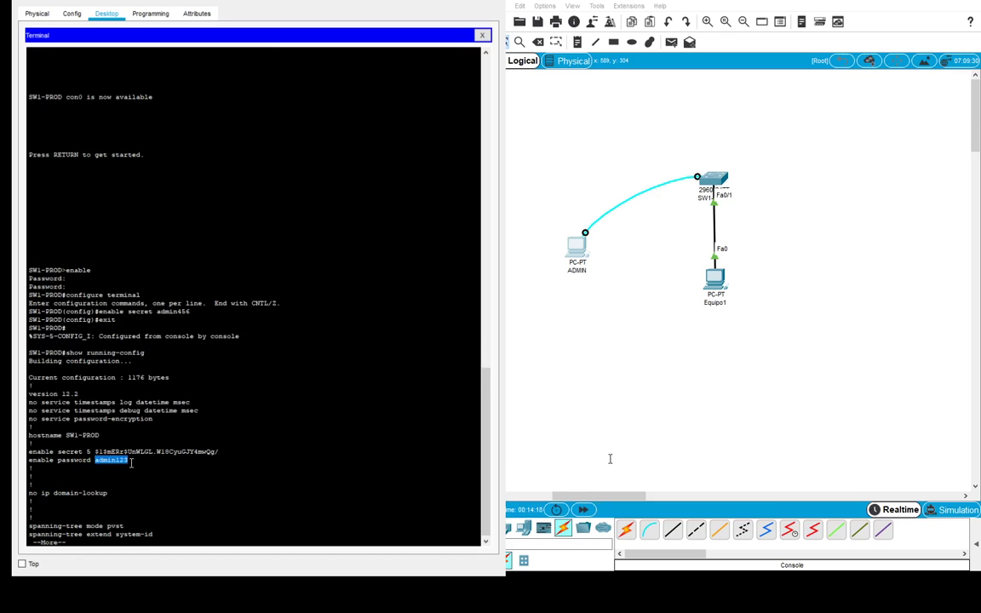
pyautogui.doubleClick(73, 452)
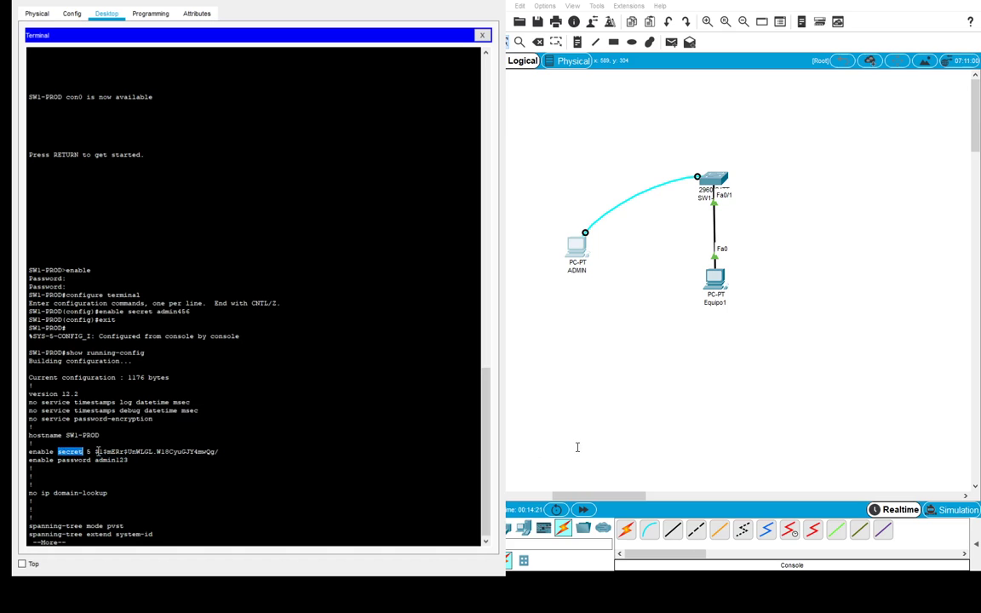
pyautogui.moveTo(95, 451); pyautogui.dragTo(219, 451)
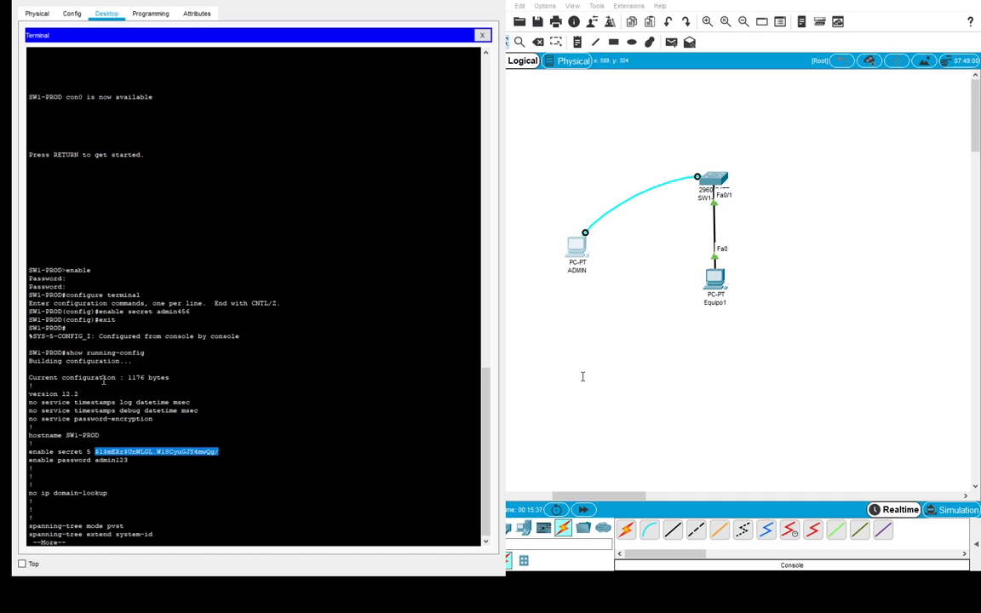
# - Highlight the plain-text enable password line, then quit the --More-- listing back to the prompt
pyautogui.moveTo(128, 460); pyautogui.dragTo(95, 461)
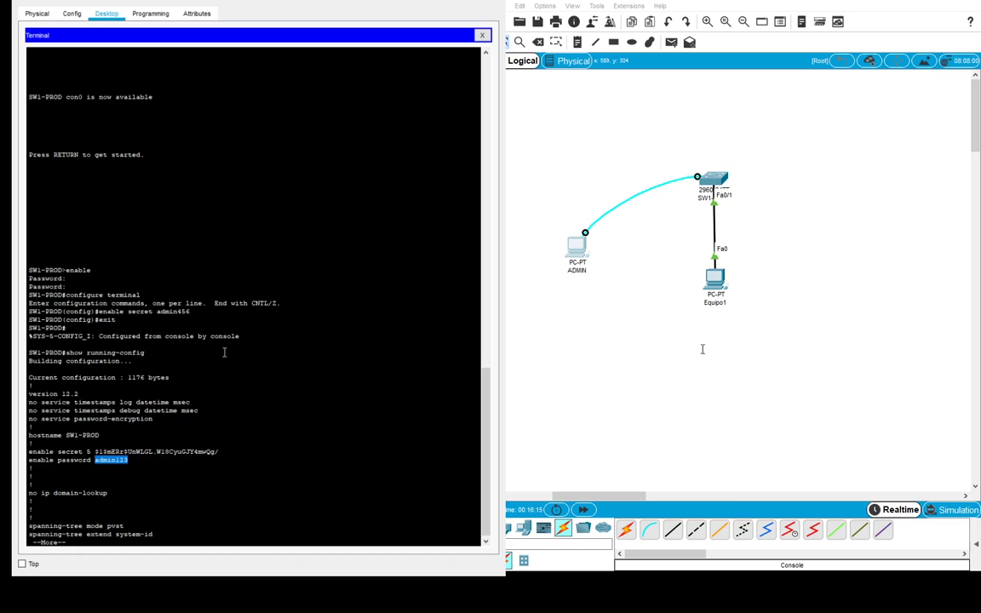
pyautogui.click(241, 475)
pyautogui.press('q')
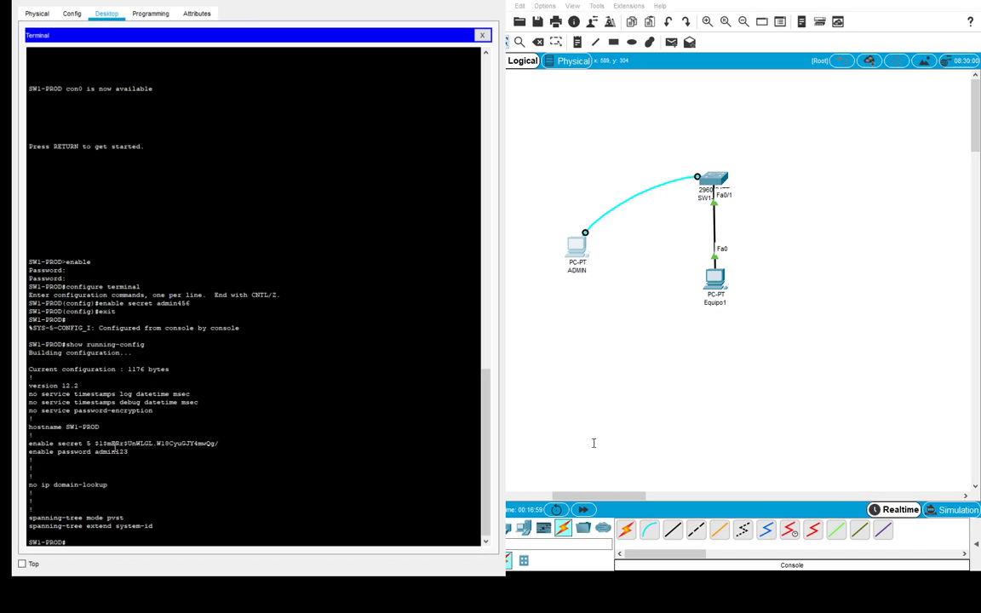
# - Set exec-timeout 0 5 on line console 0 and reopen the timed-out console session
pyautogui.write('configure terminal')
pyautogui.press('Return')
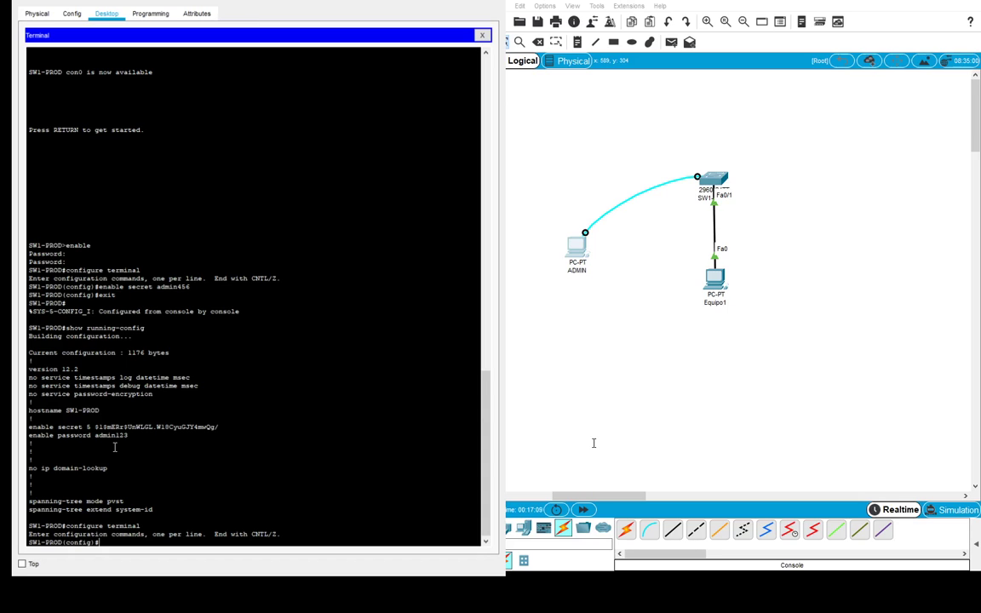
pyautogui.write('line console 0')
pyautogui.press('Return')
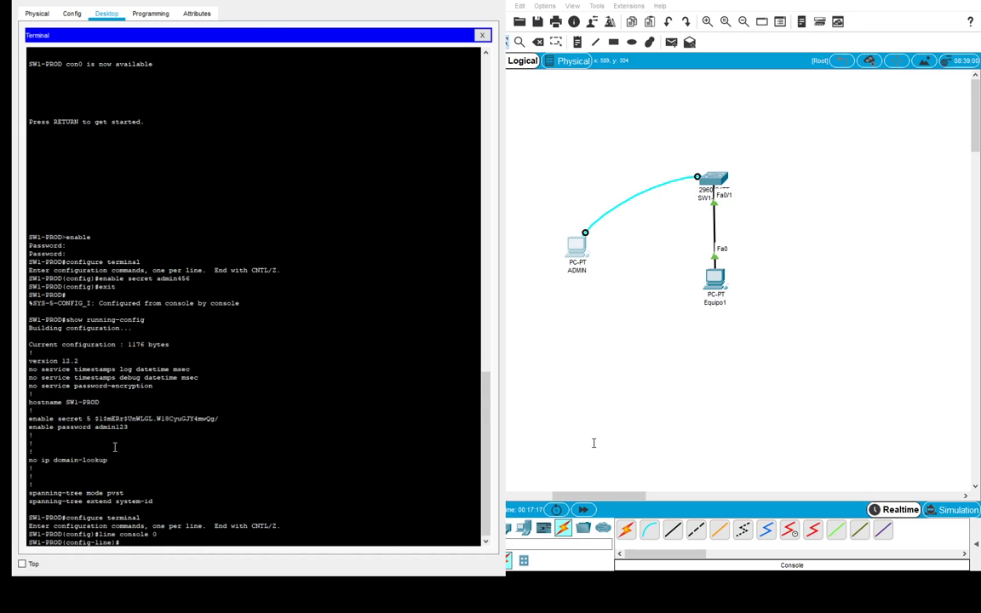
pyautogui.write('exec-timeout')
pyautogui.write('0')
pyautogui.write('5')
pyautogui.press('Return')
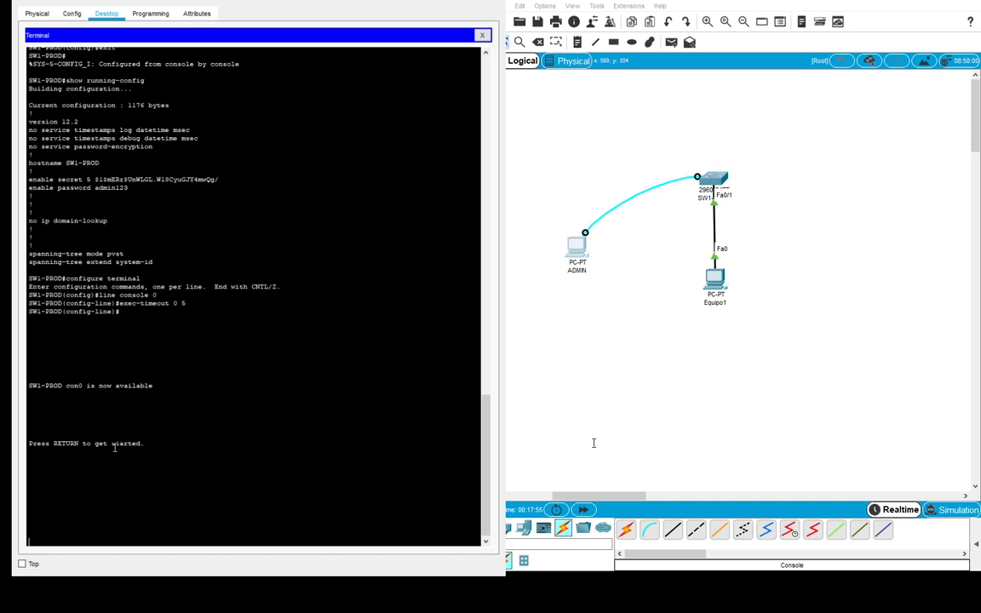
pyautogui.press('Return')
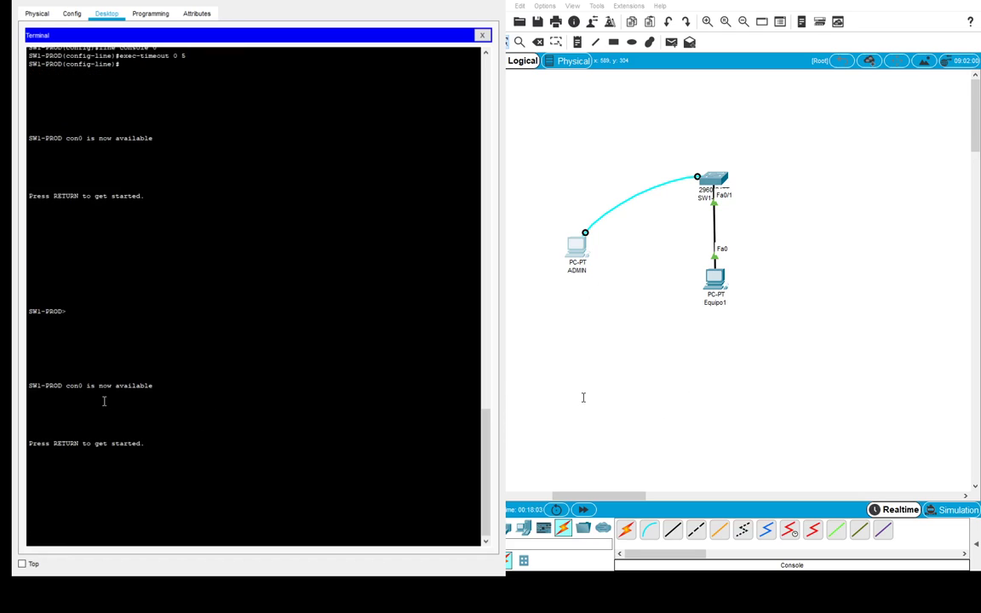
# - Wake the console and try enable, failing three password attempts
pyautogui.press('Return')
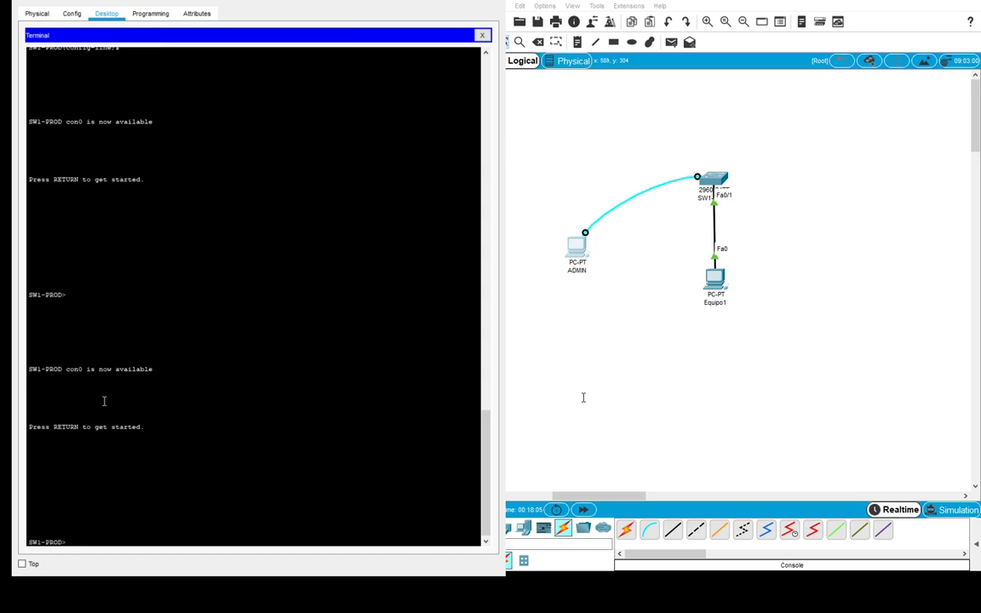
pyautogui.write('enable')
pyautogui.press('Return')
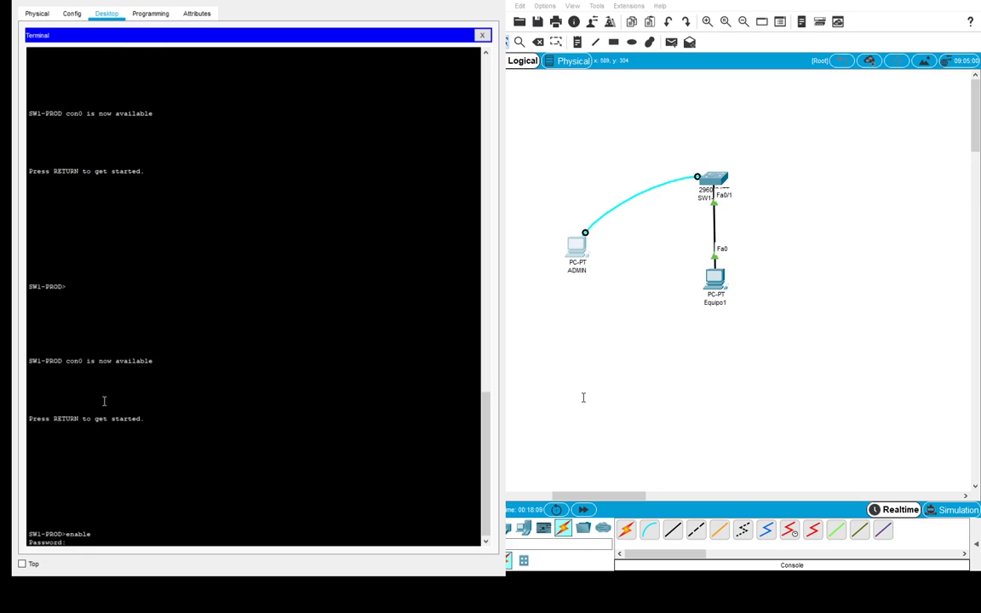
pyautogui.press('Return')
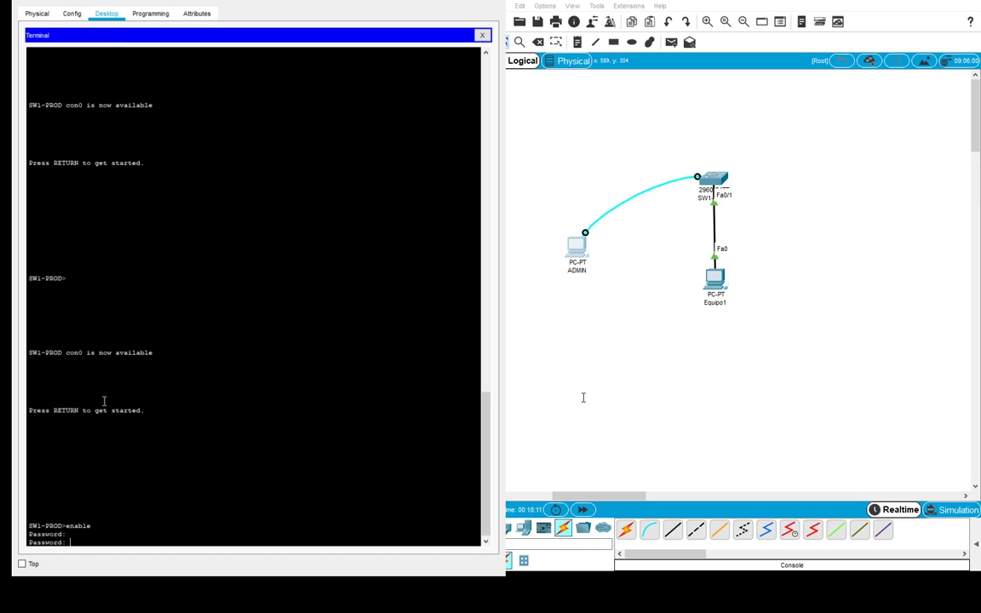
pyautogui.press('Return')
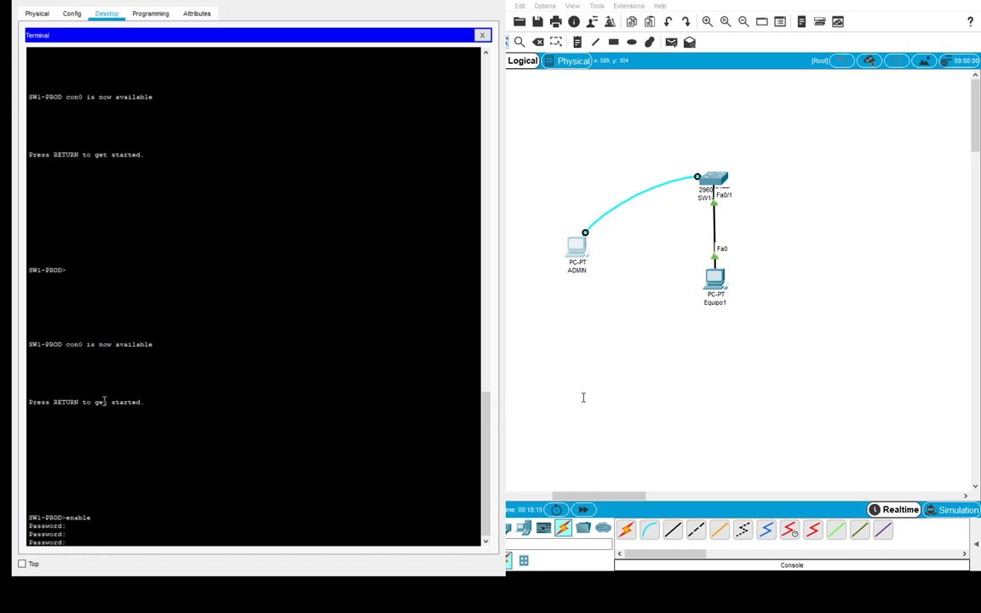
pyautogui.press('Return')
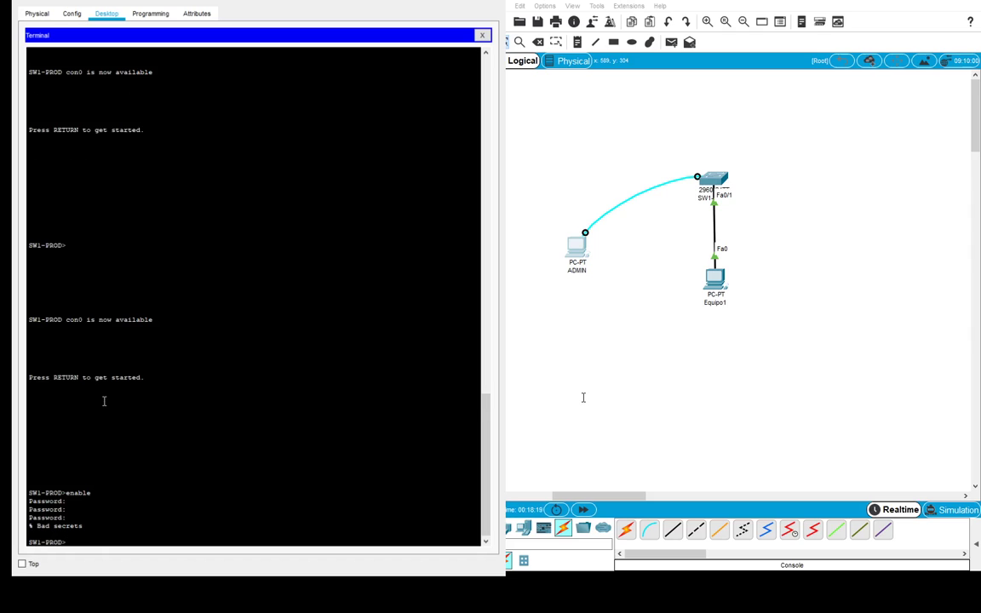
# - Wake the console again and reach SW1-PROD# with the enable secret
pyautogui.press('Return')
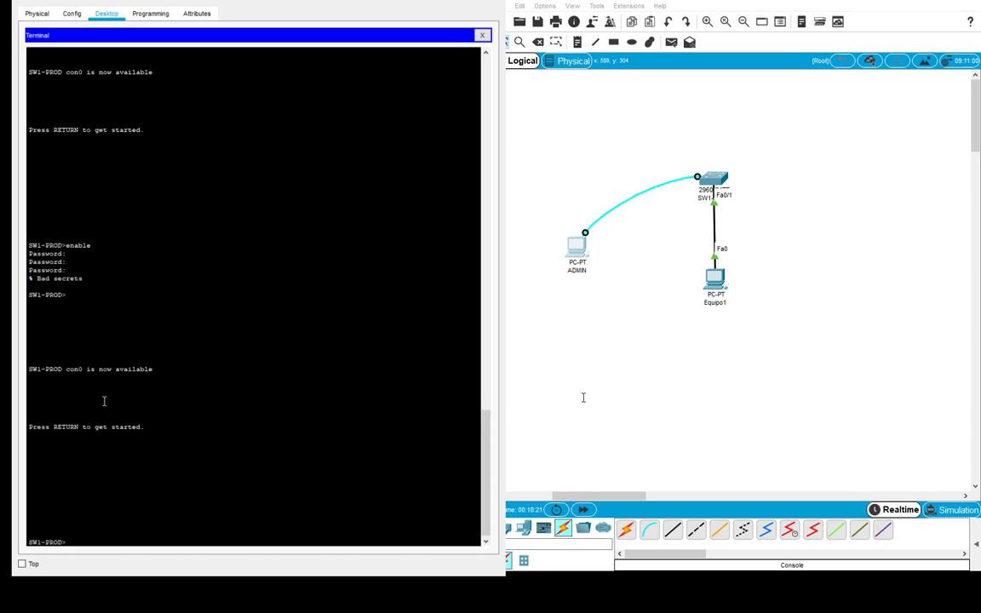
pyautogui.write('enable')
pyautogui.press('Return')
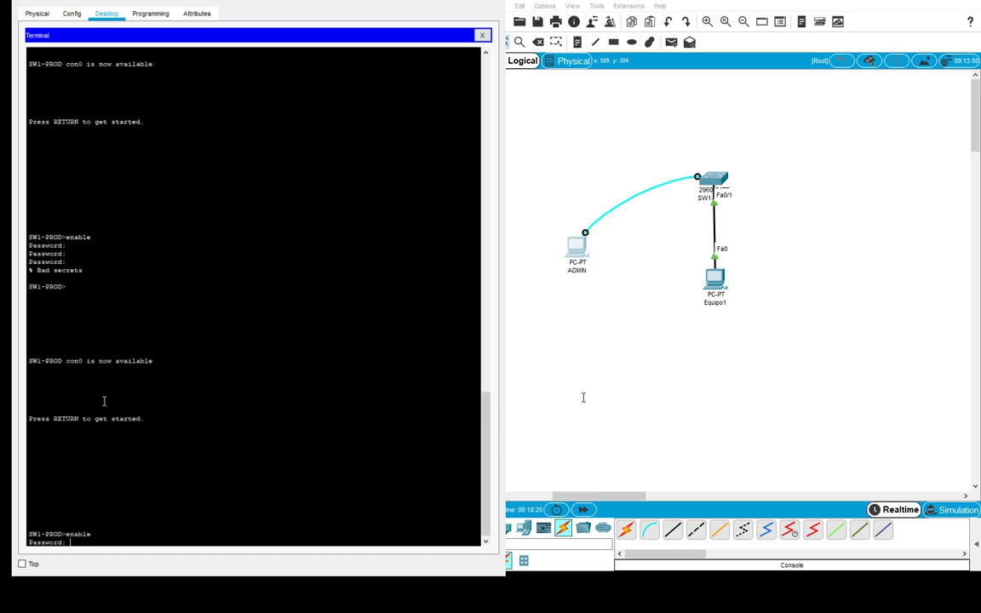
pyautogui.press('Return')
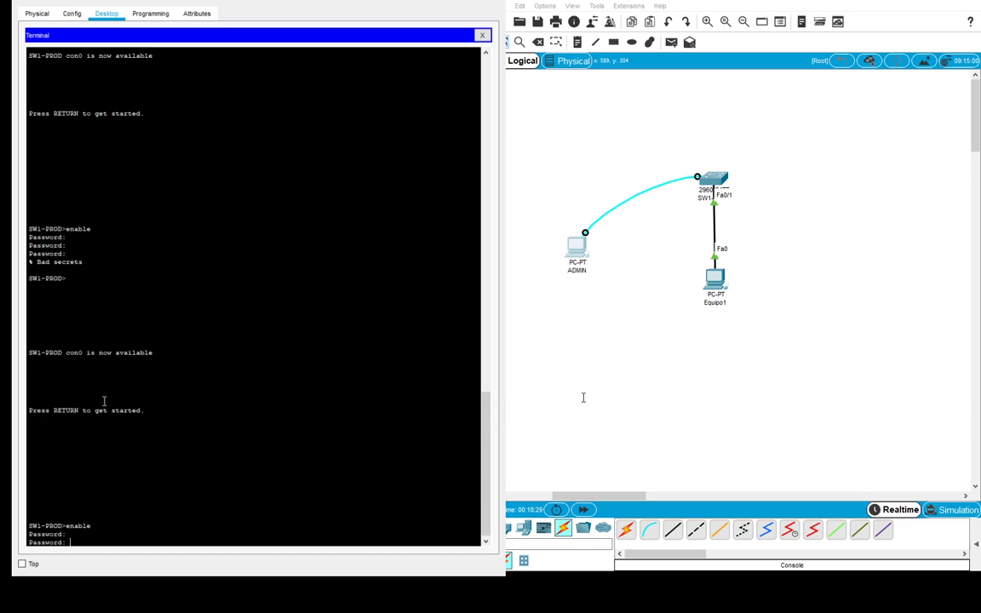
pyautogui.press('Return')
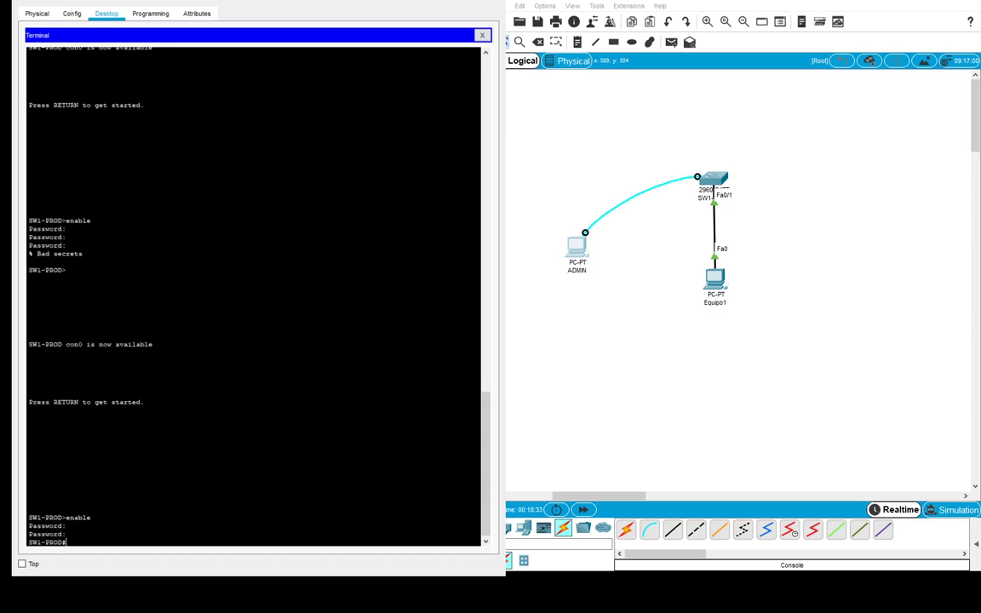
# - Re-enter privileged mode twice more after successive five-second console timeouts
pyautogui.press('Return')
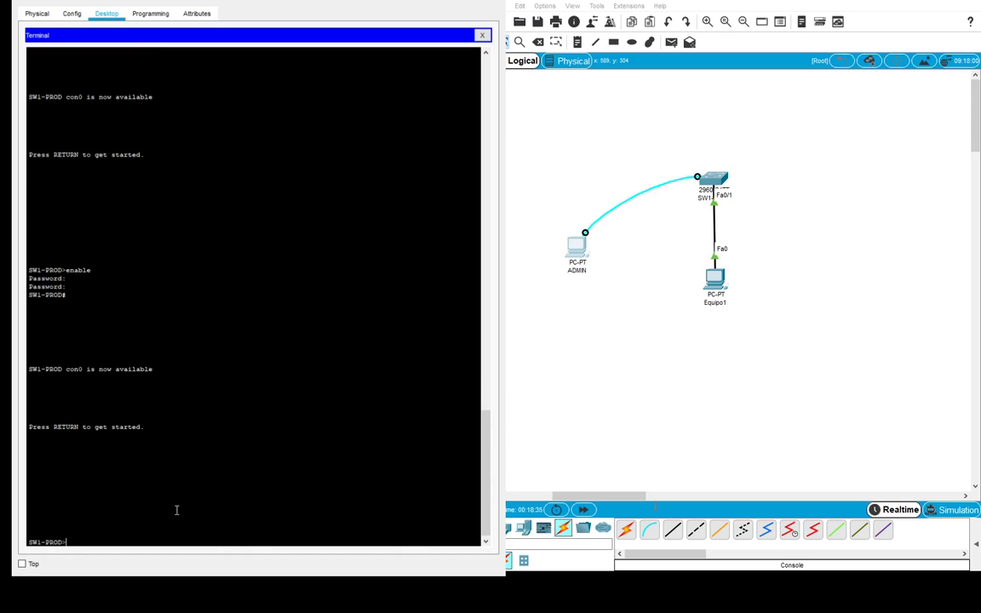
pyautogui.write('enable')
pyautogui.press('Return')
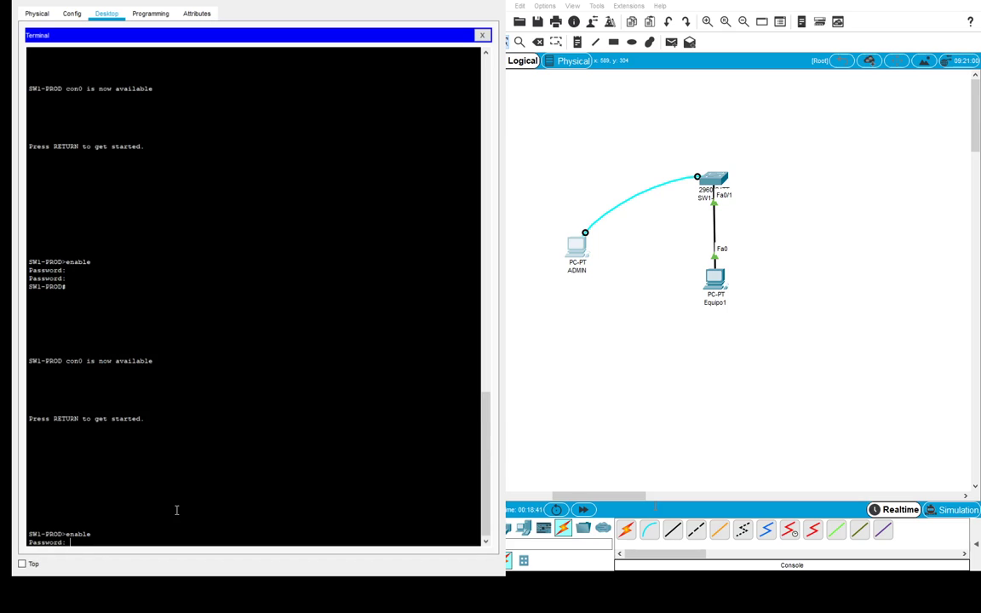
pyautogui.press('Return')
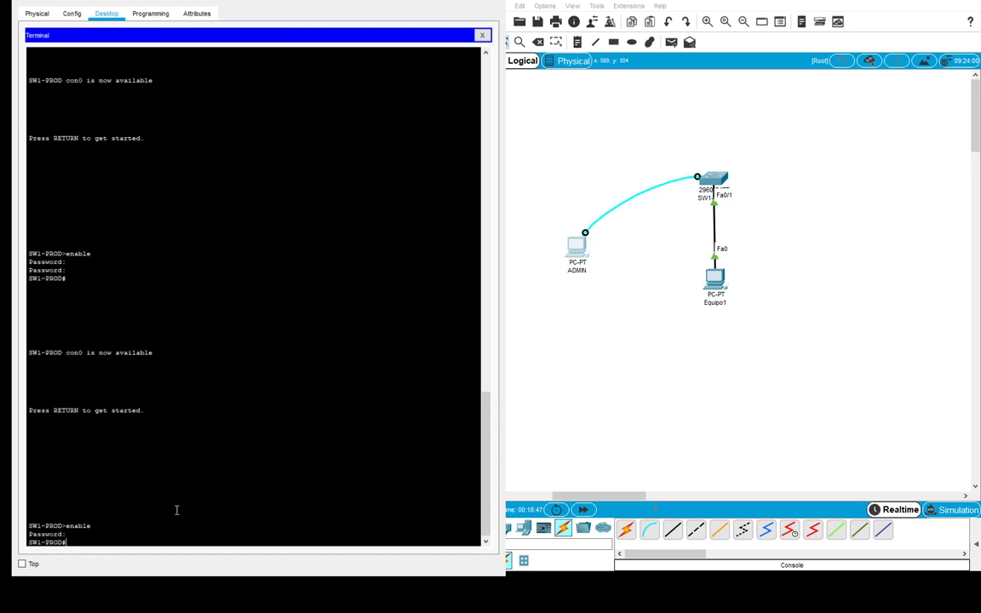
pyautogui.press('Return')
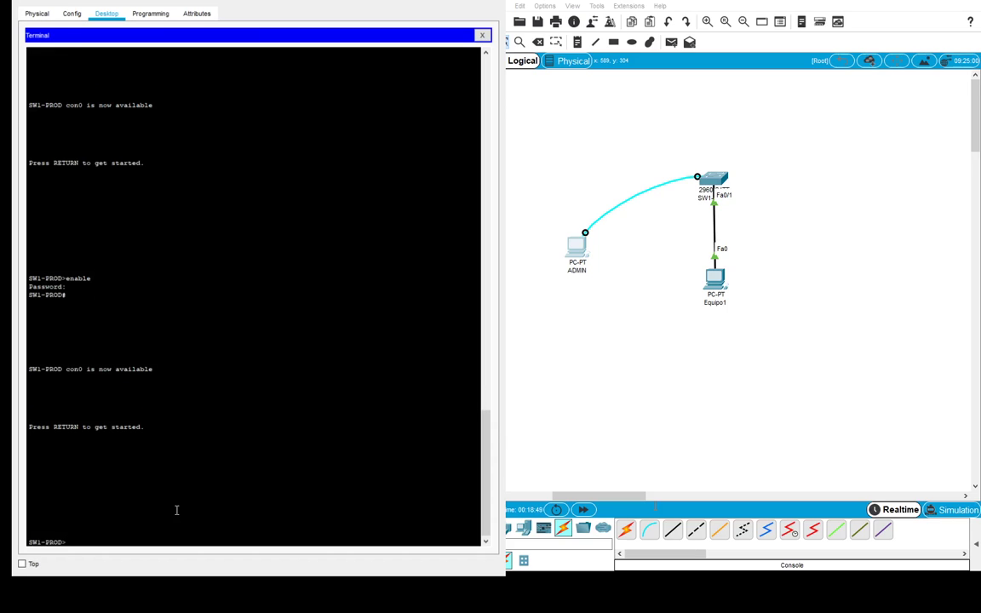
pyautogui.write('enable')
pyautogui.press('Return')
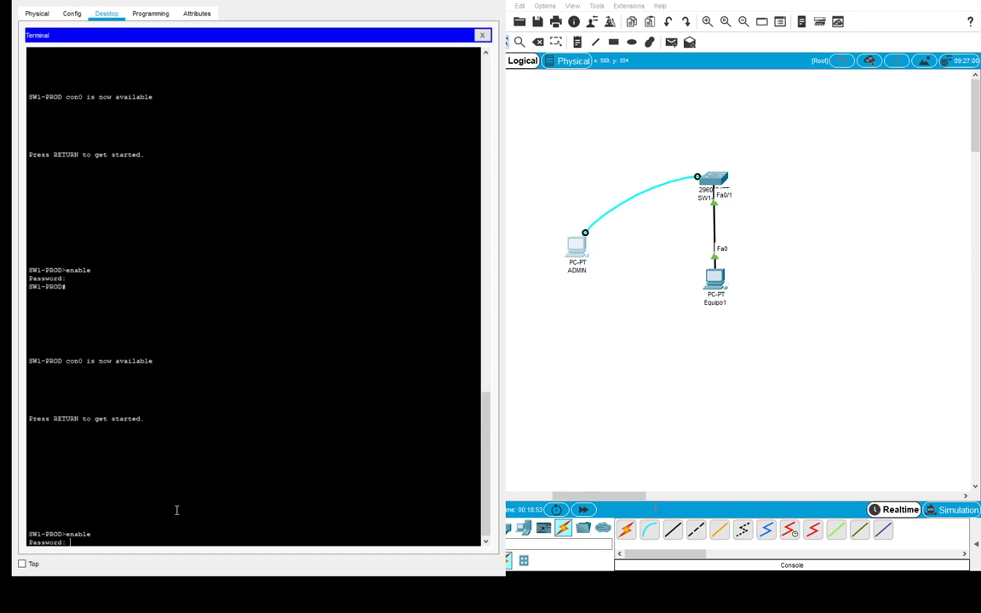
pyautogui.press('Return')
# - Change the console line exec-timeout to 0 45 and return to global configuration
pyautogui.write('configure terminal')
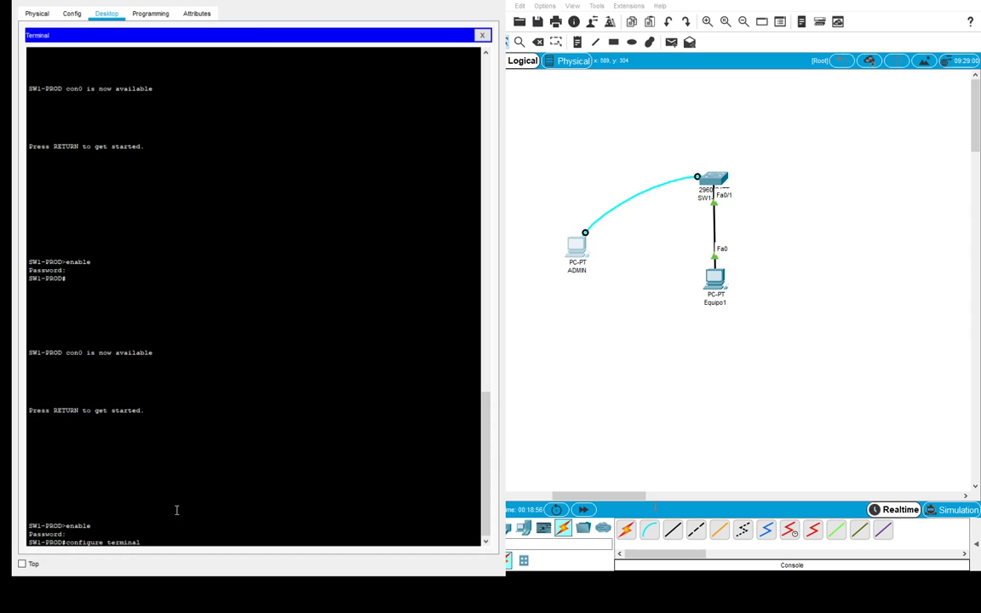
pyautogui.press('Return')
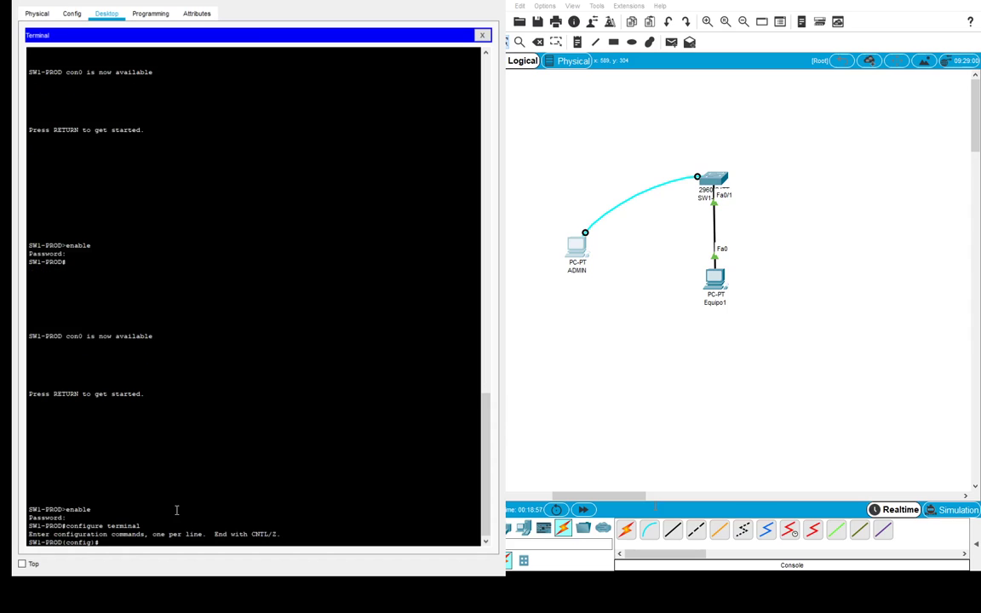
pyautogui.write('line console 0')
pyautogui.press('Return')
pyautogui.write('exec-')
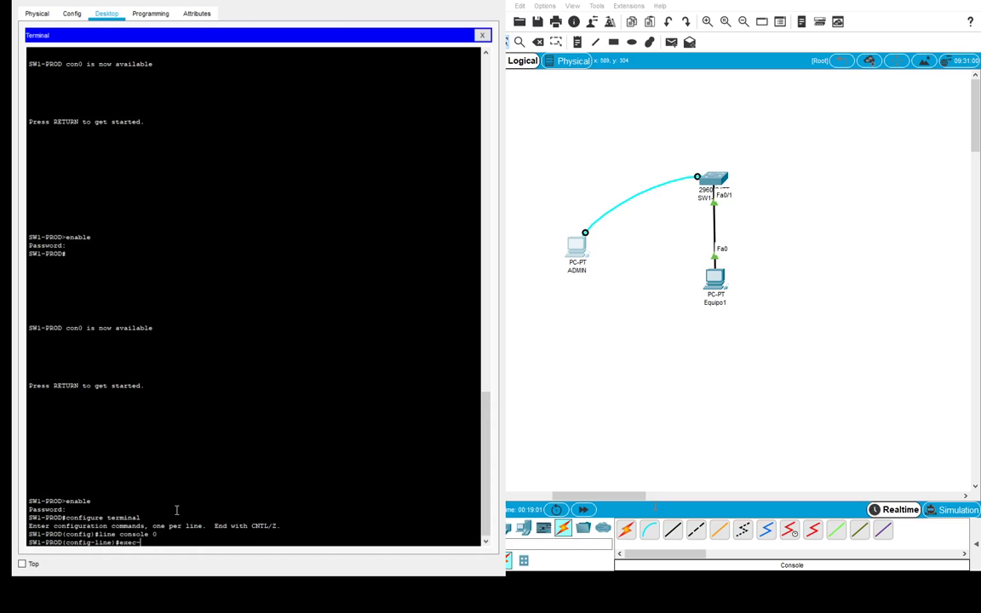
pyautogui.write('timeout 0 45')
pyautogui.press('Return')
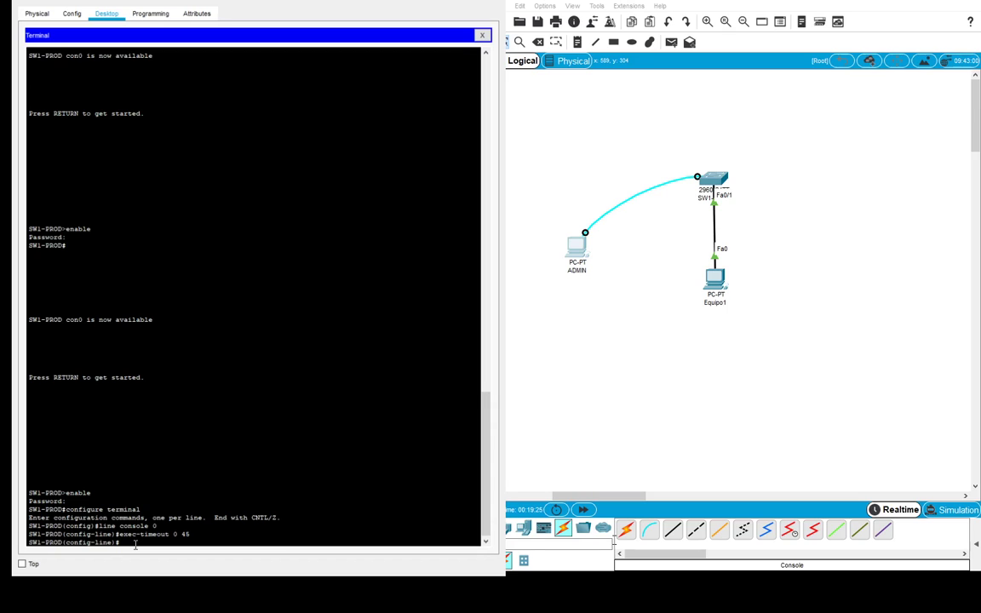
pyautogui.write('exit')
pyautogui.press('Return')
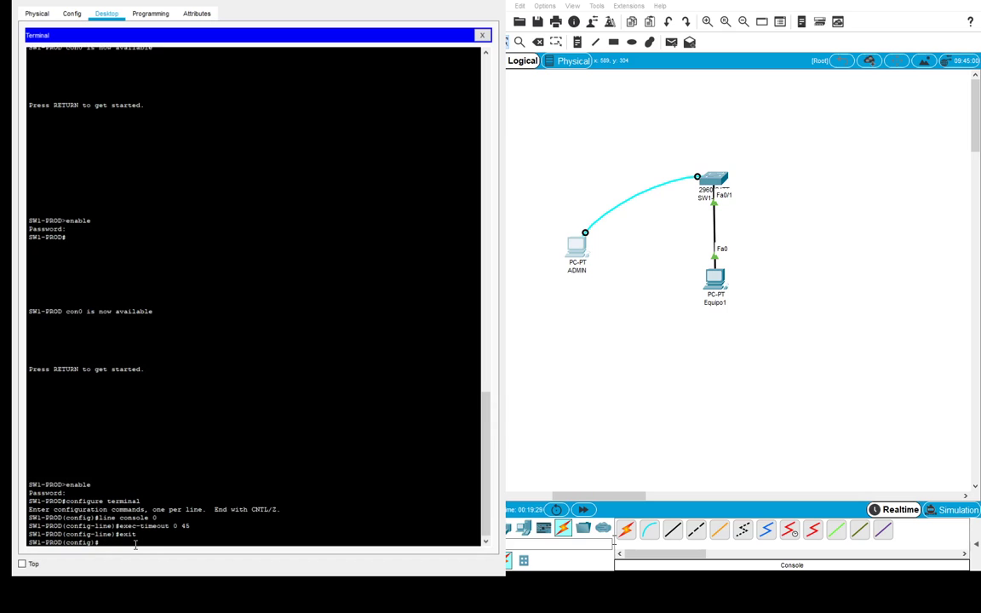
pyautogui.write('banner motd')
# - Set the MOTD banner 'Acceso autorizado SOLO a personal de la empresa TIP...' using ! delimiters
pyautogui.write('!')
pyautogui.press('Return')
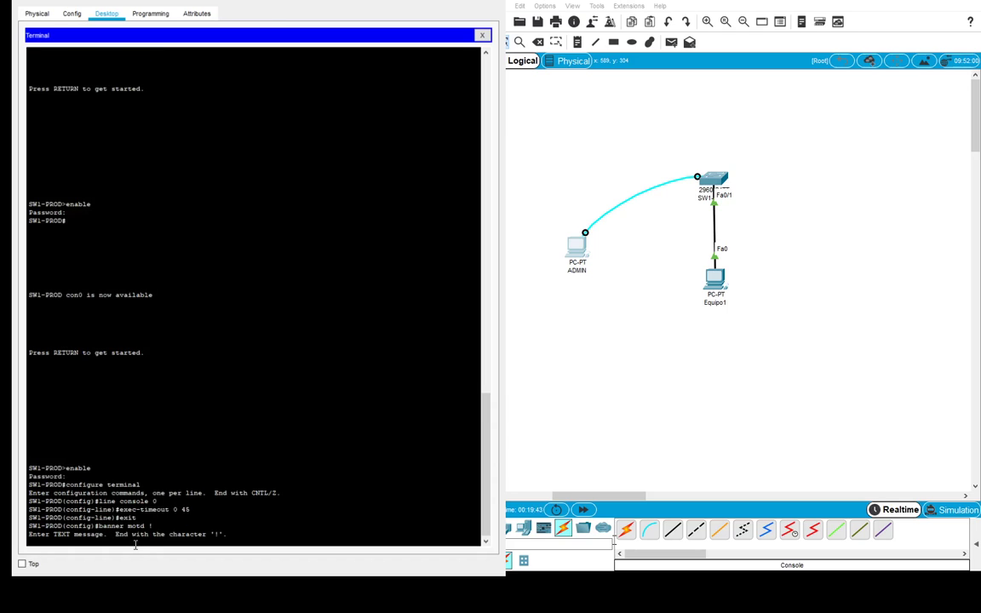
pyautogui.write('Acceso autorizado SOLO a personal de la empresa TIP')
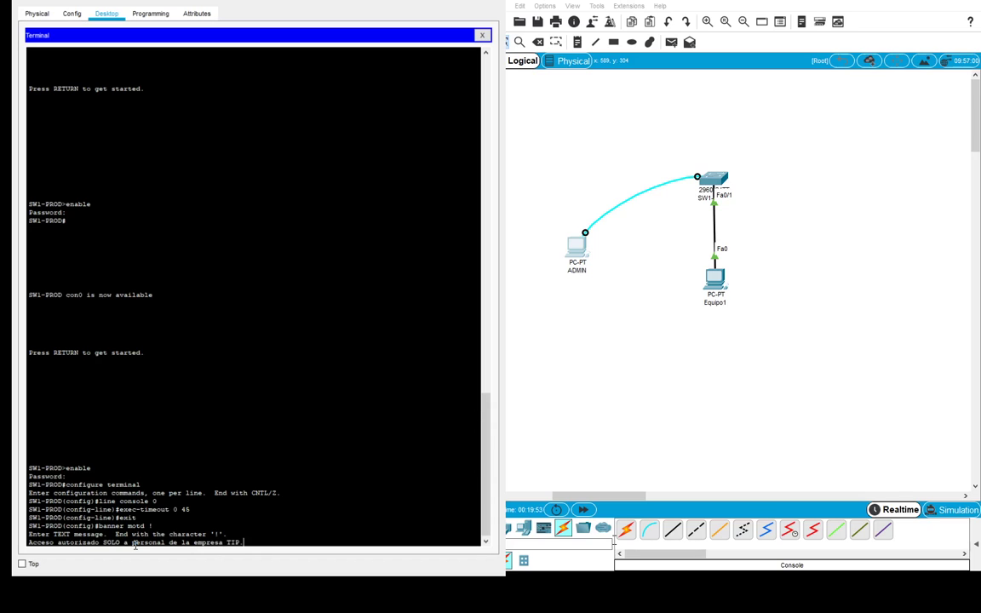
pyautogui.write('. Su sesion esta siendo monitoreada p')
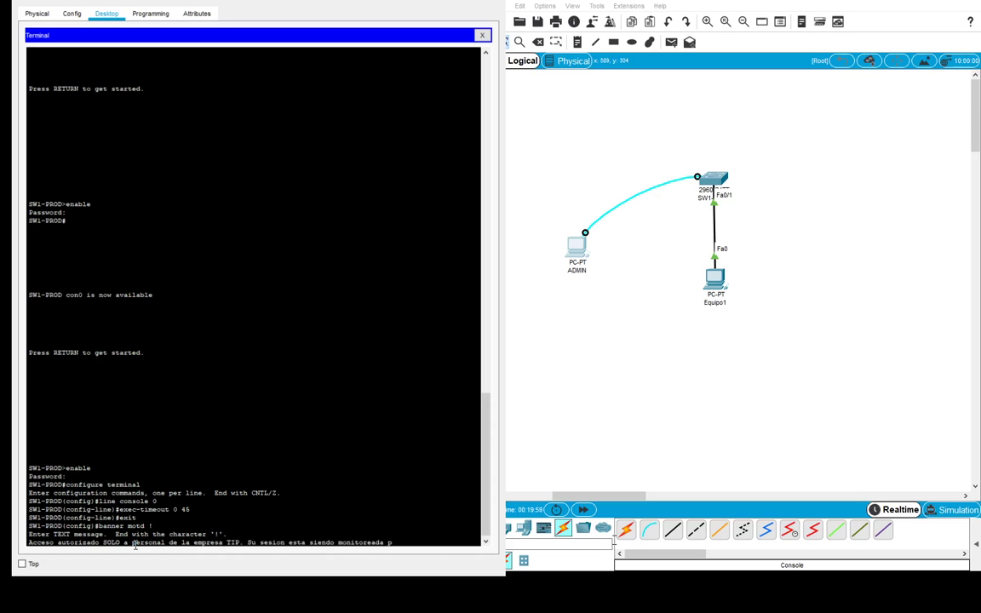
pyautogui.write('ara su seguridad y la nuestra.')
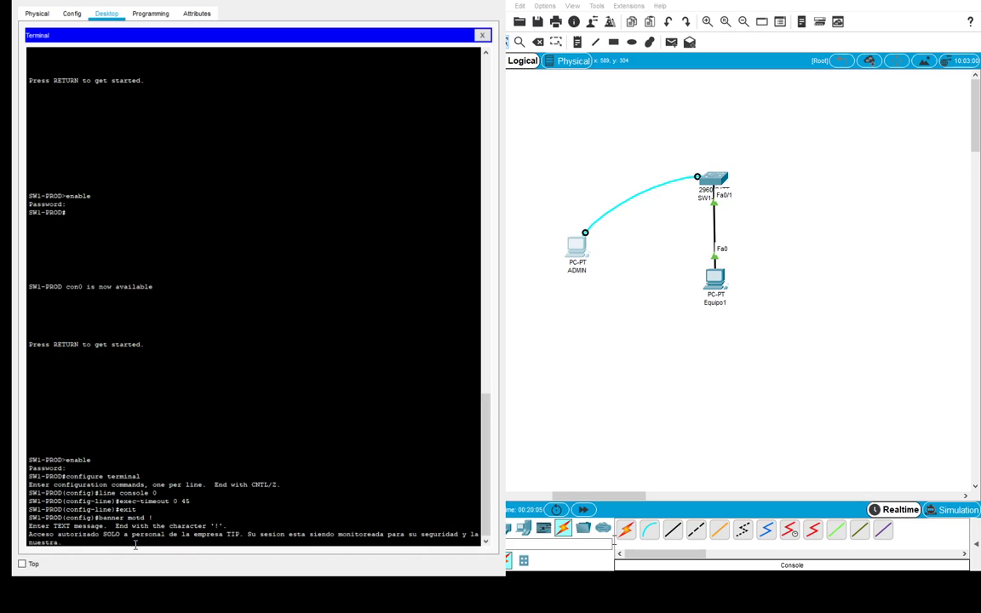
pyautogui.write('!')
pyautogui.press('Return')
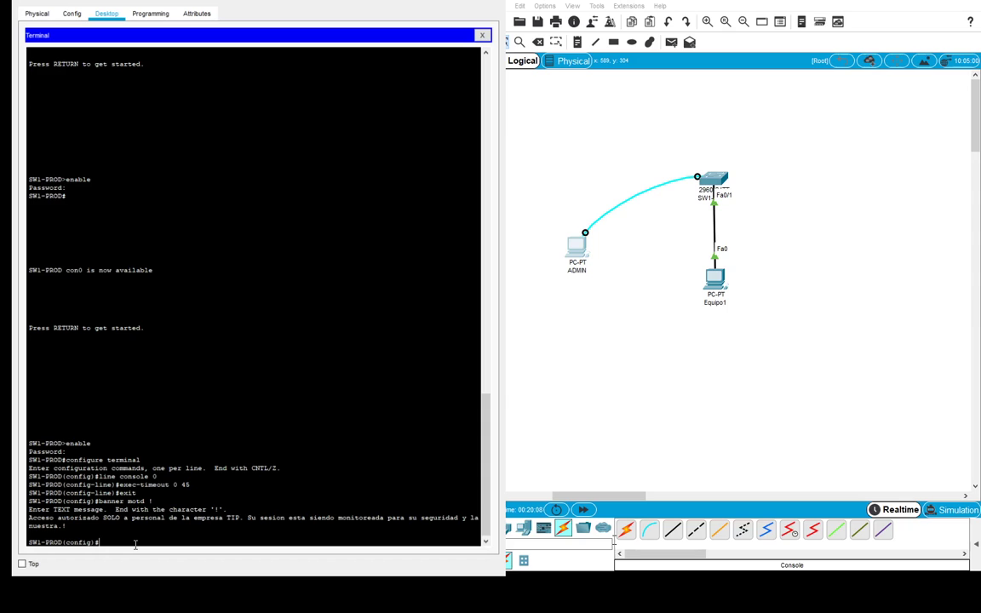
# - Leave configuration mode and log out of the SW1-PROD console session
pyautogui.write('exit')
pyautogui.press('Return')
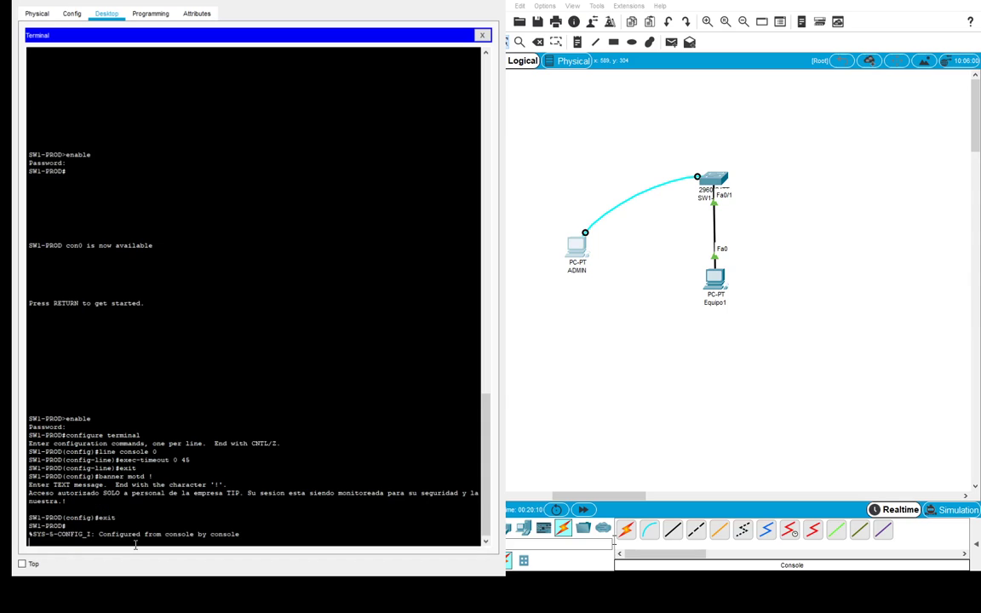
pyautogui.press('Return')
pyautogui.write('exit')
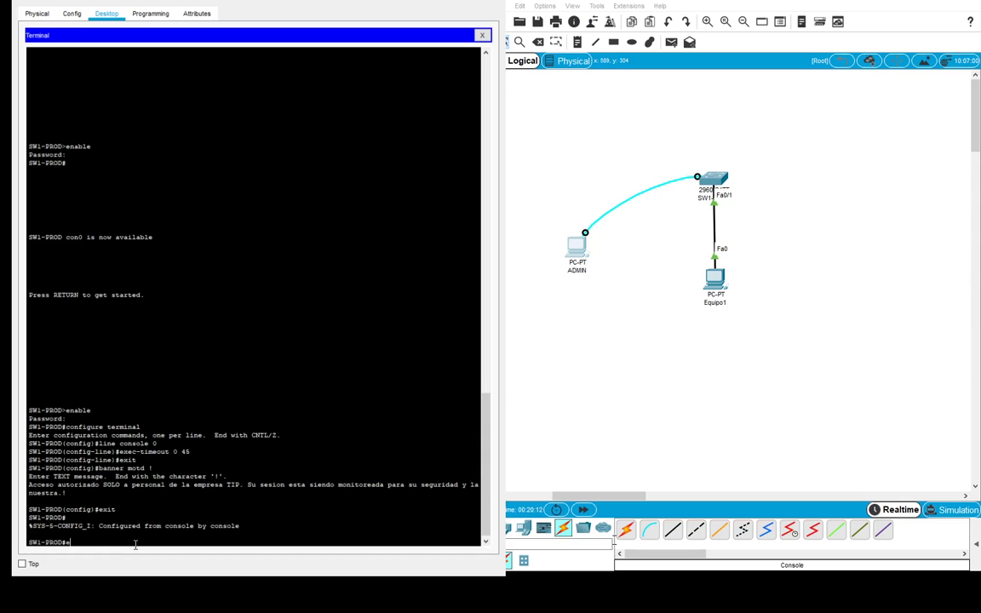
pyautogui.press('Return')
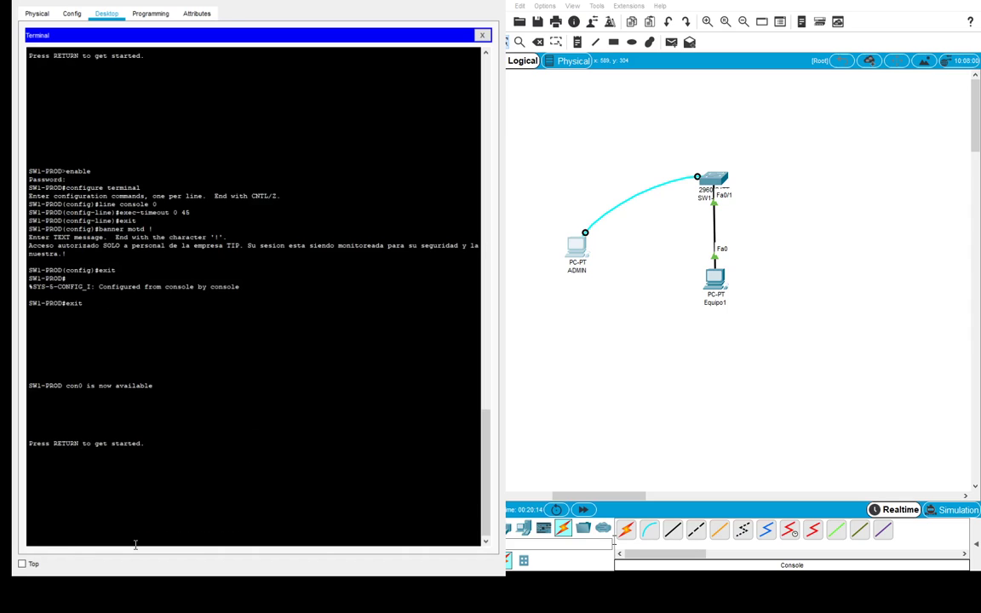
# - Reconnect to view the Spanish MOTD banner, then log into privileged mode with the enable password
pyautogui.press('Return')
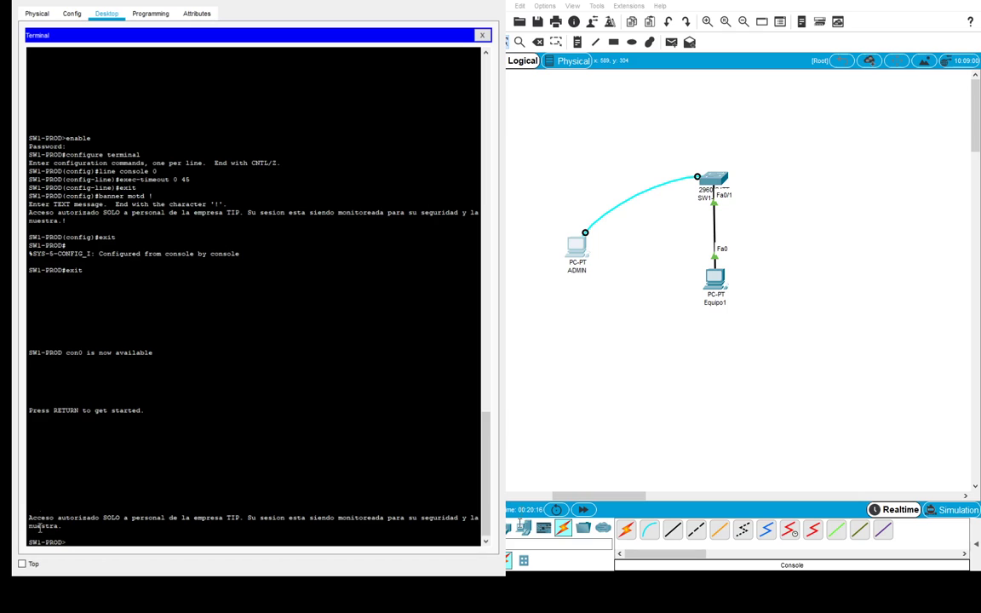
pyautogui.moveTo(29, 517); pyautogui.dragTo(63, 526)
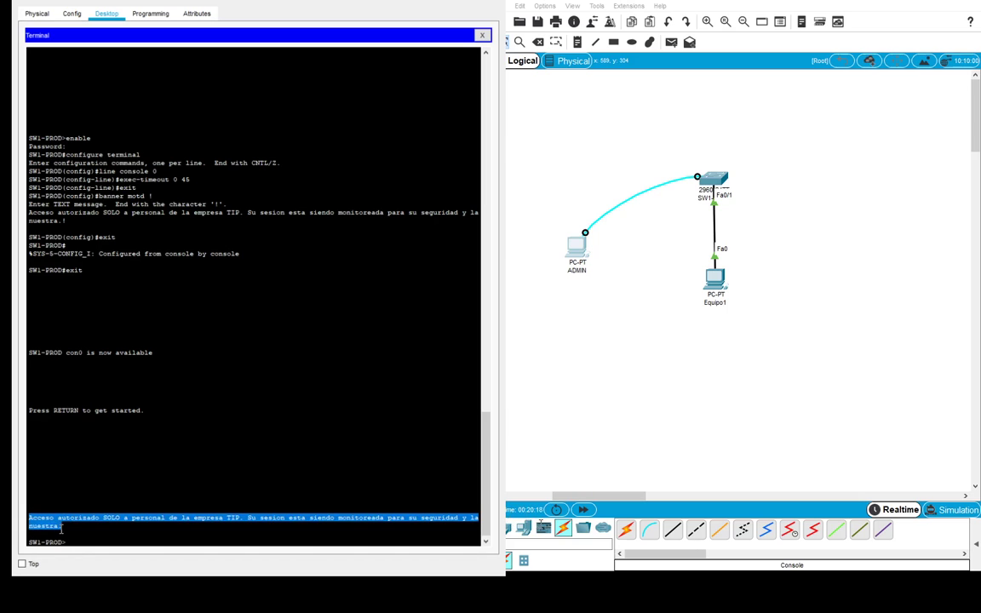
pyautogui.click(146, 517)
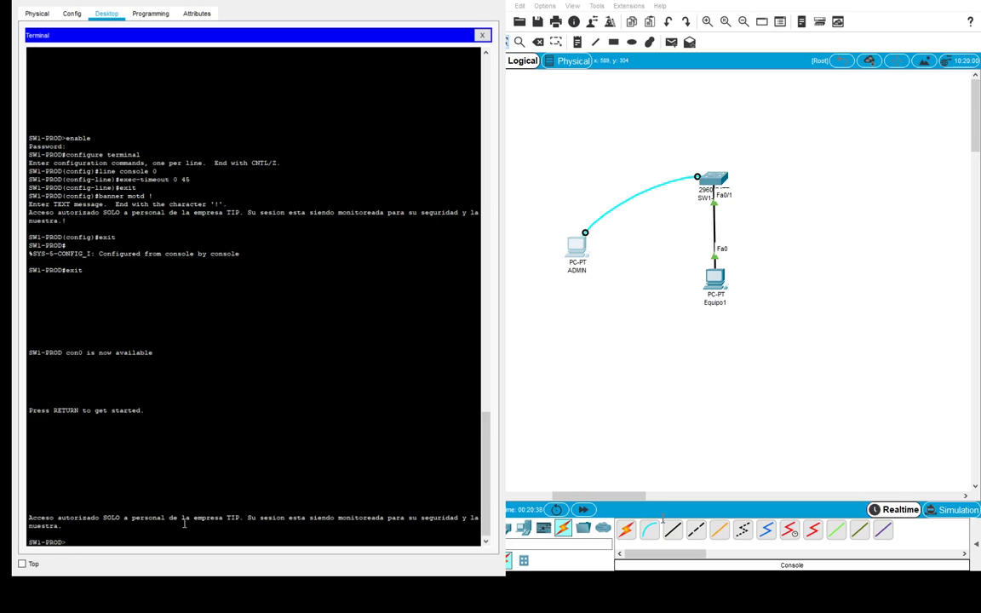
pyautogui.write('enable')
pyautogui.press('Return')
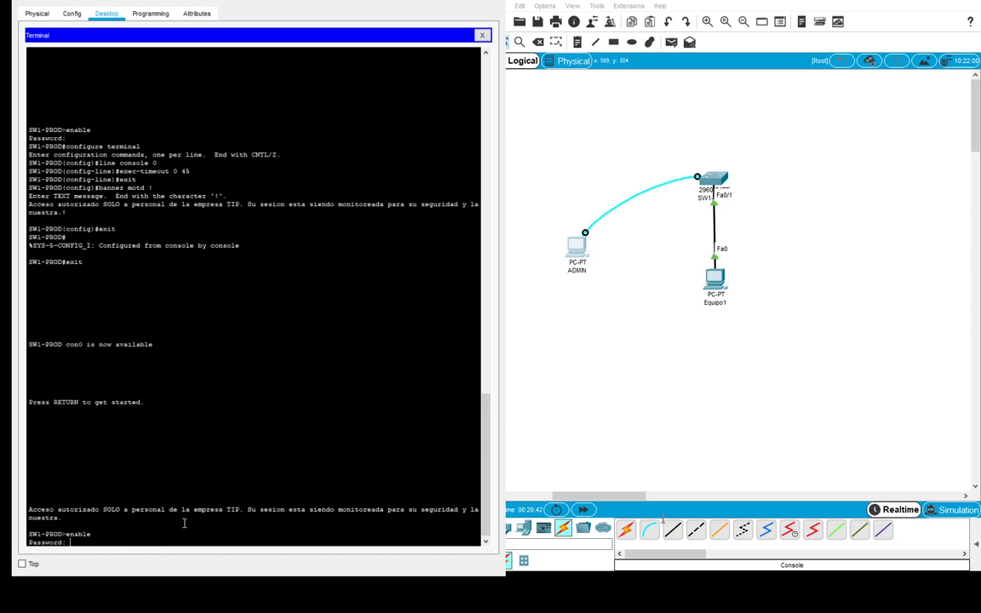
pyautogui.press('Return')
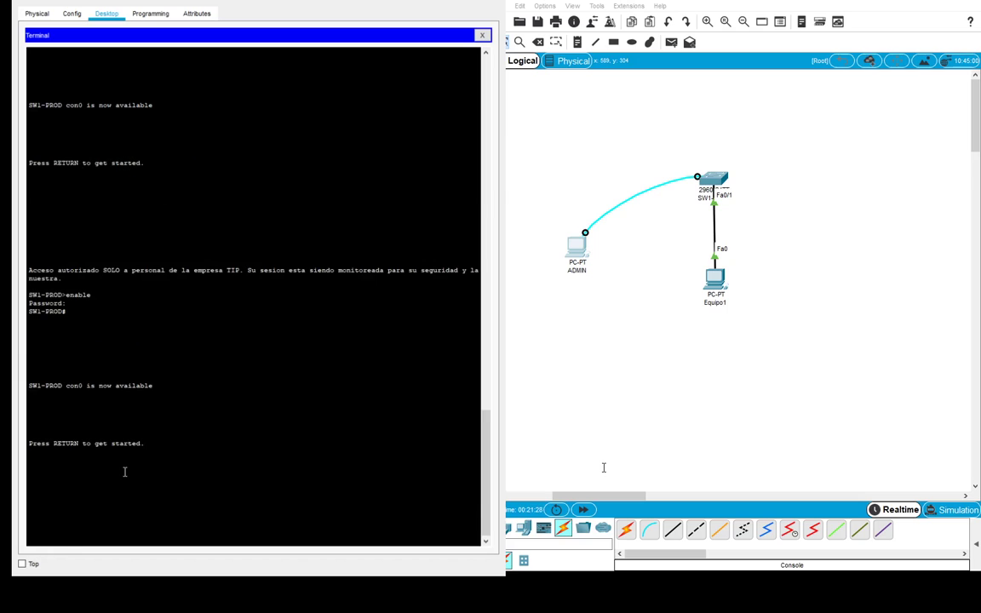
# - Reconnect after the timeout, log into privileged mode and enter global configuration
pyautogui.press('Return')
pyautogui.write('r')
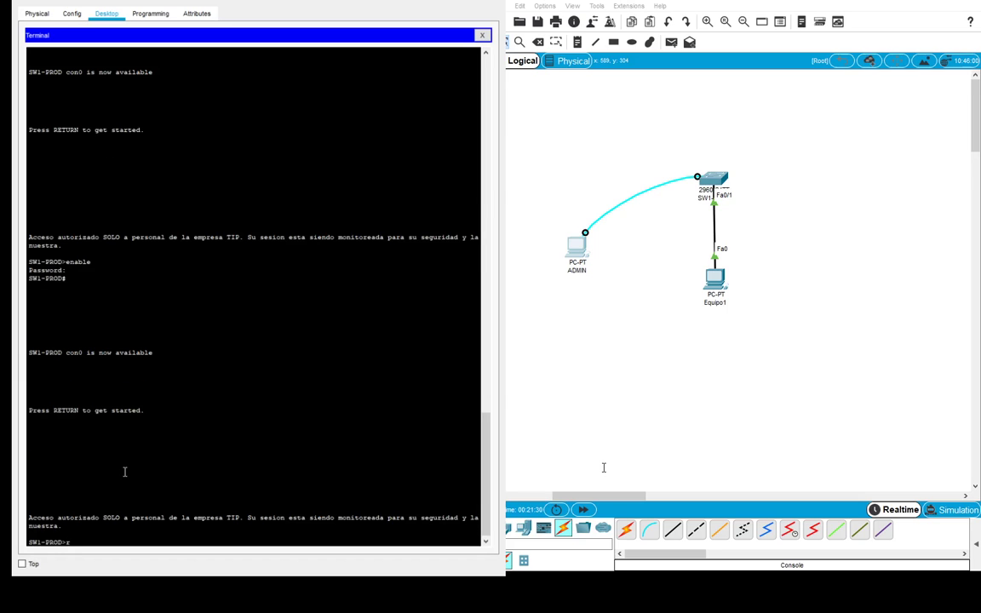
pyautogui.press('BackSpace')
pyautogui.write('enable')
pyautogui.press('Return')
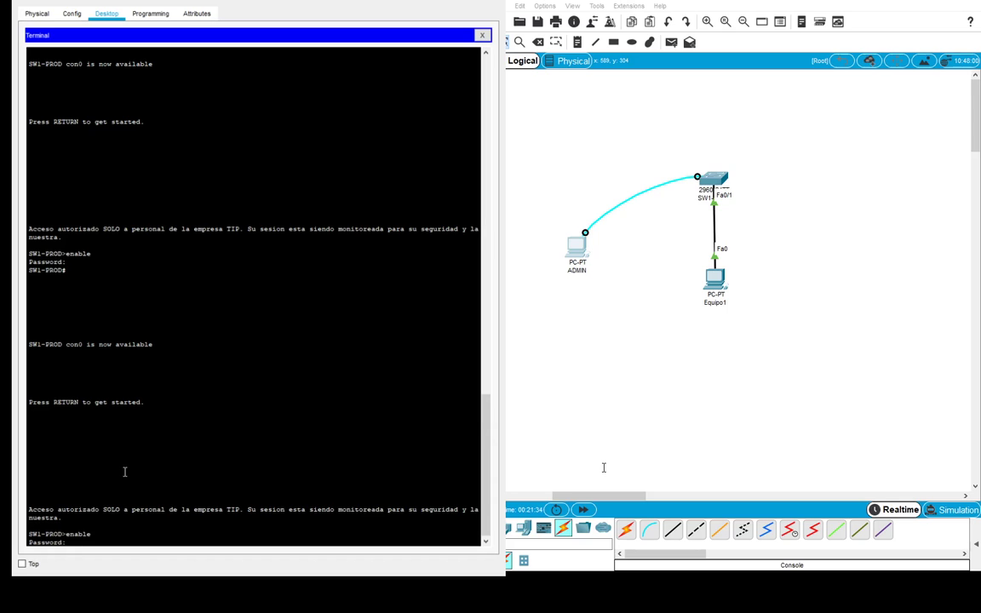
pyautogui.press('Return')
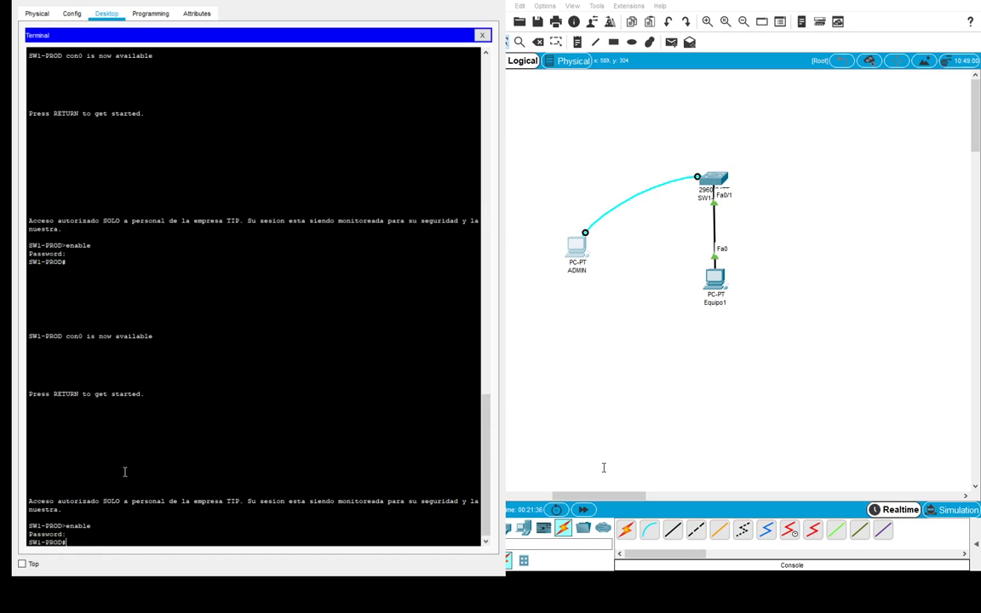
pyautogui.write('configure terminal')
pyautogui.press('Return')
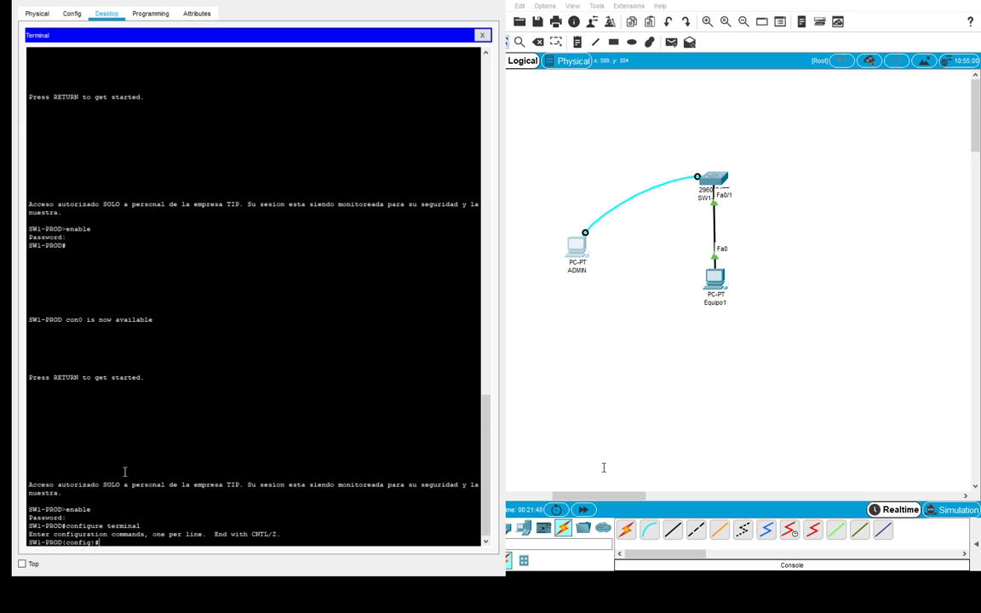
# - Give interface vlan1 IP 192.168.0.254 255.255.255.0 and bring it up with no shutdown
pyautogui.write('interface vlan1')
pyautogui.press('Return')
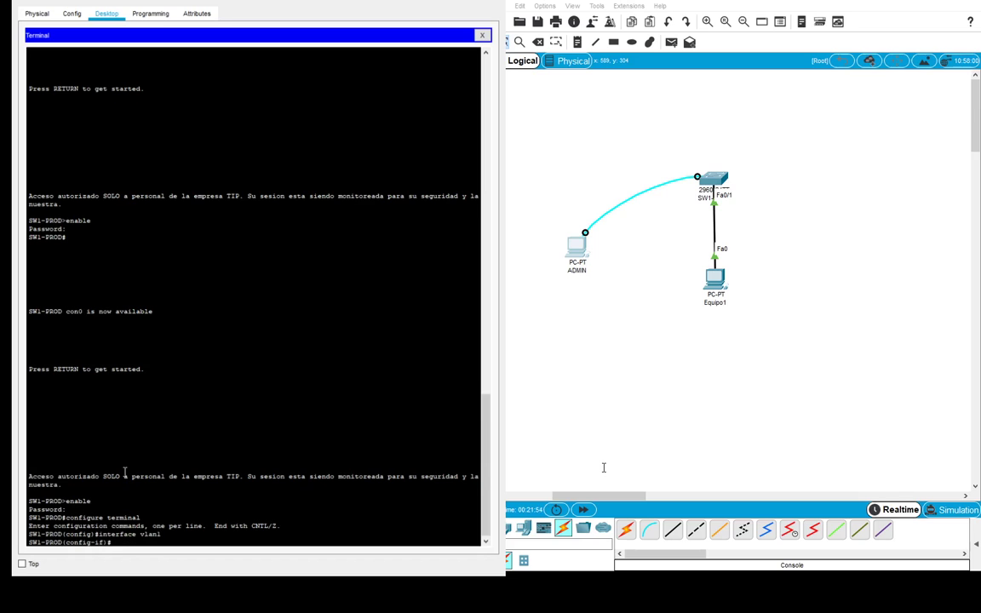
pyautogui.write('ip address 192.168.0.254')
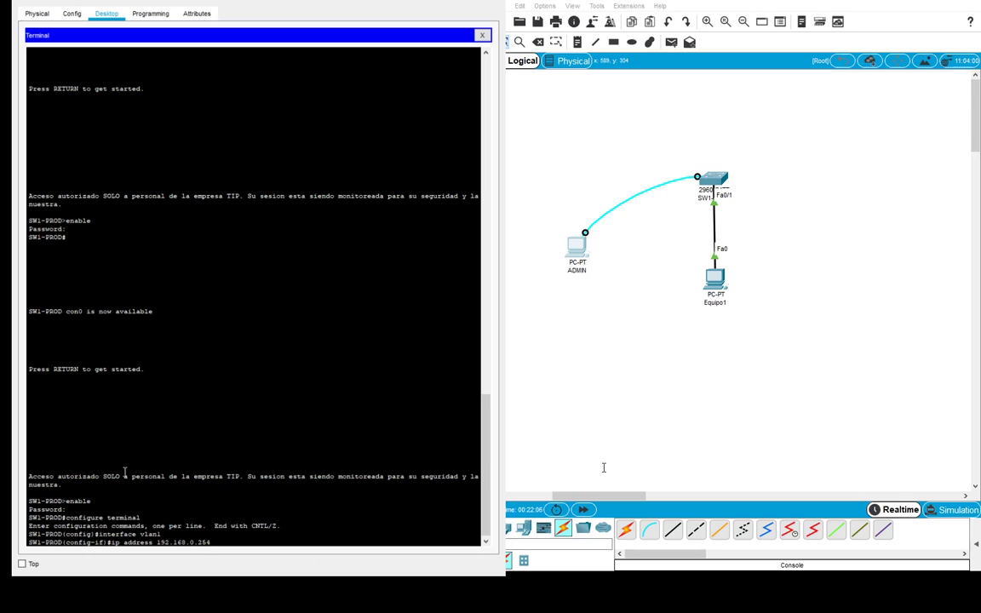
pyautogui.write(' 255.255.255.0')
pyautogui.press('Return')
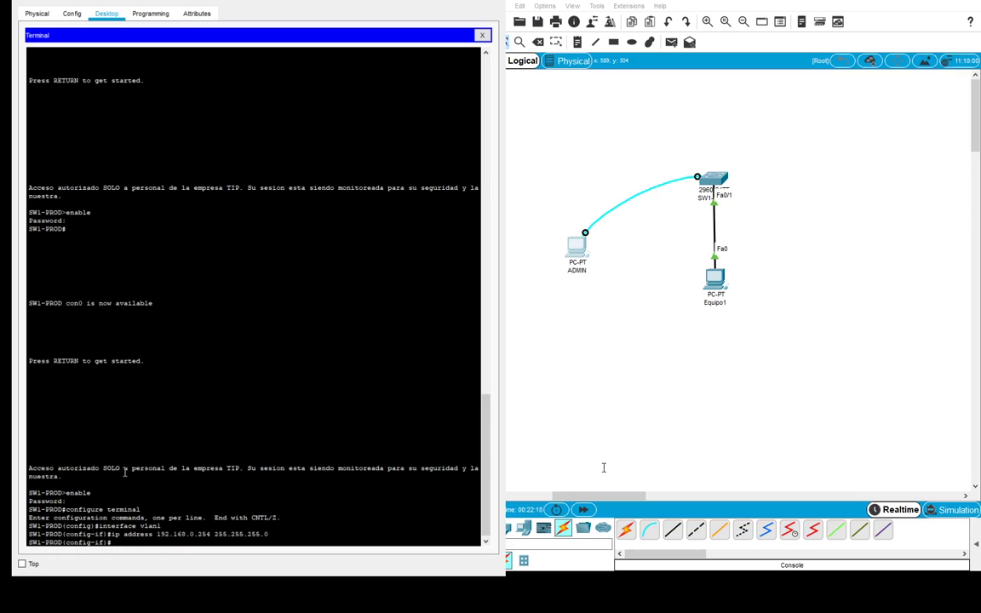
pyautogui.write('no shutdown')
pyautogui.press('Return')
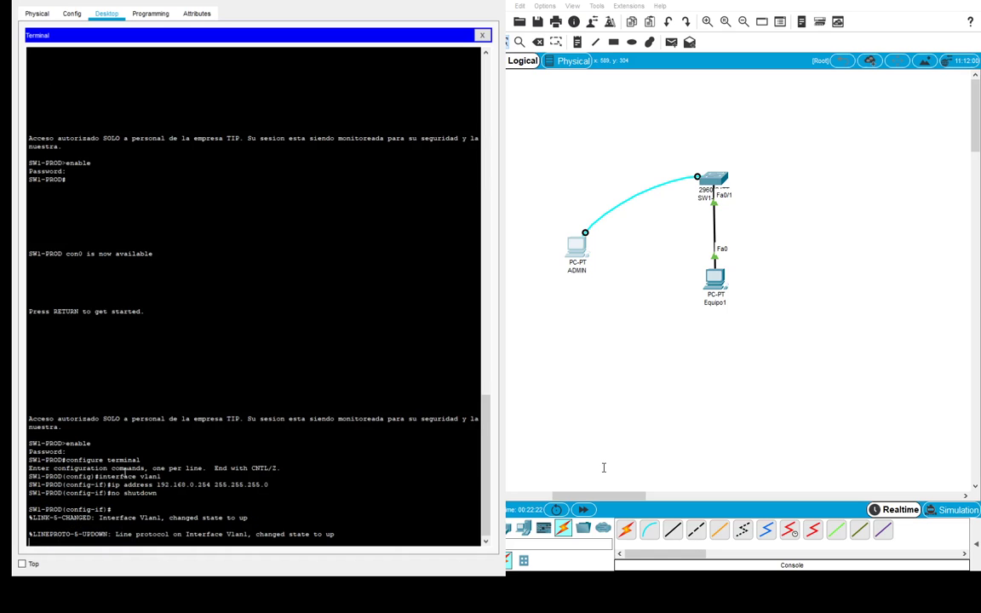
pyautogui.press('Return')
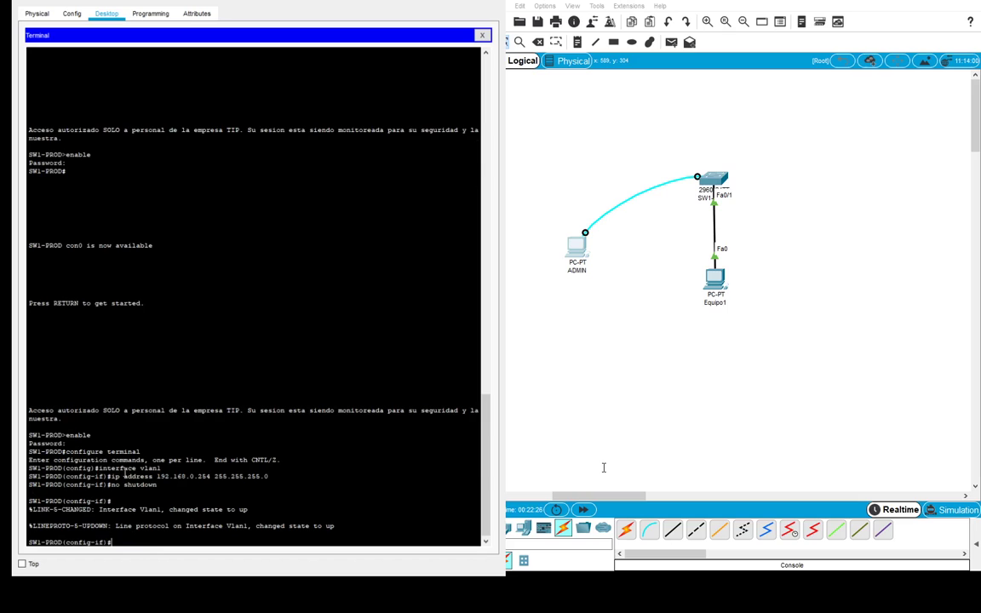
pyautogui.write('exit')
pyautogui.press('Return')
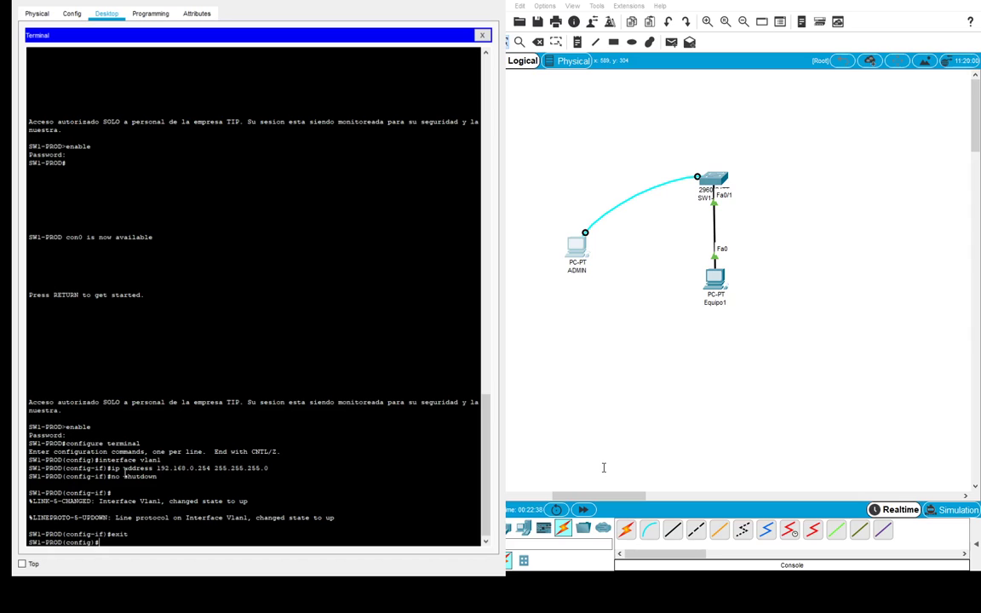
# - Set ip default-gateway 192.168.0.1 and return to the privileged prompt
pyautogui.write('ip default-gateway 192')
pyautogui.write('.168.0.1')
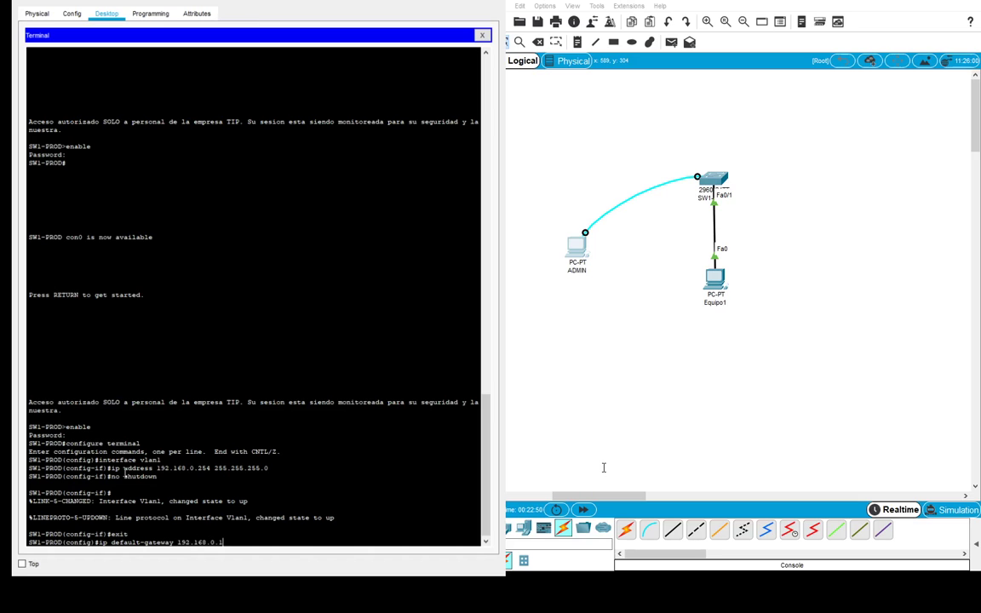
pyautogui.press('Return')
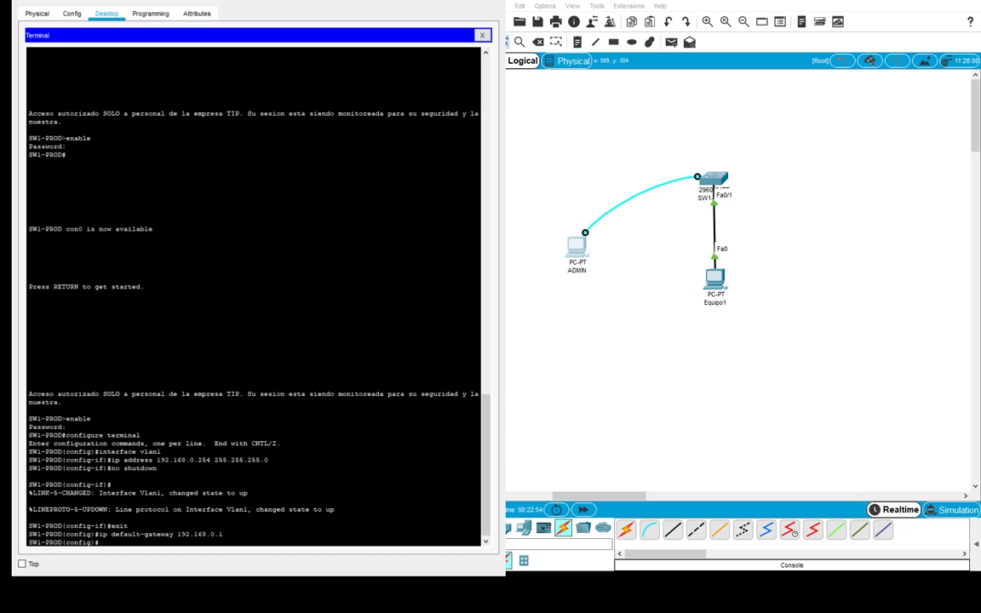
pyautogui.click(136, 515)
pyautogui.write('exit')
pyautogui.press('Return')
pyautogui.press('Return')
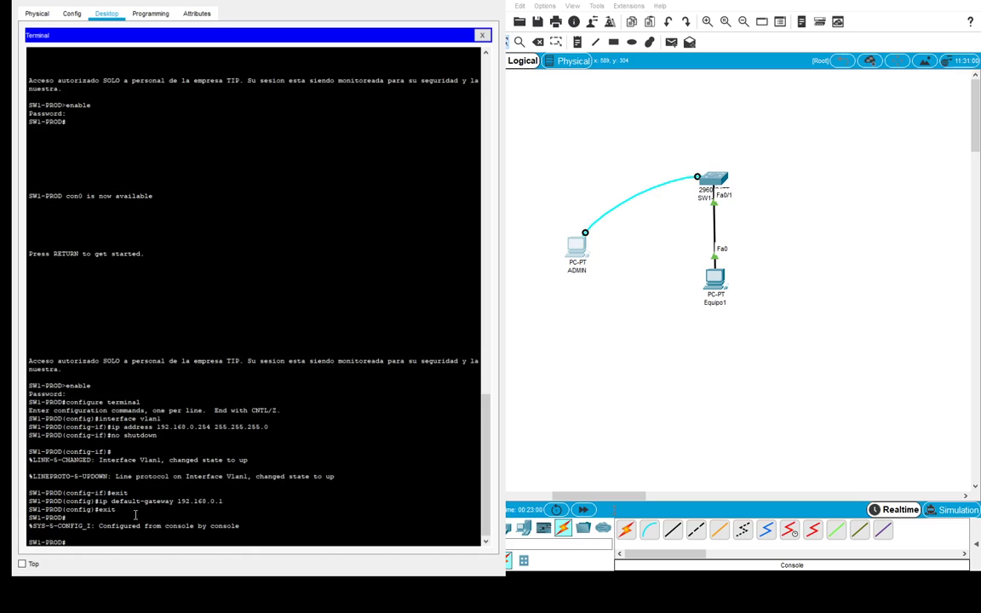
pyautogui.write('show running-conf')
# - Page through the running-config, highlighting Vlan1 address 192.168.0.254 and default gateway 192.168.0.1
pyautogui.press('Tab')
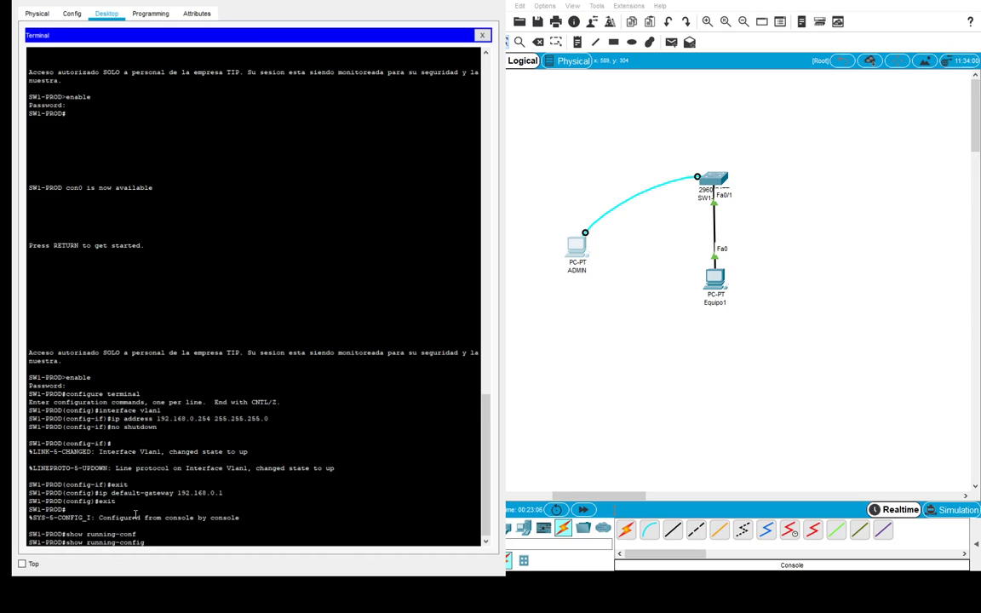
pyautogui.press('Return')
pyautogui.press('space')
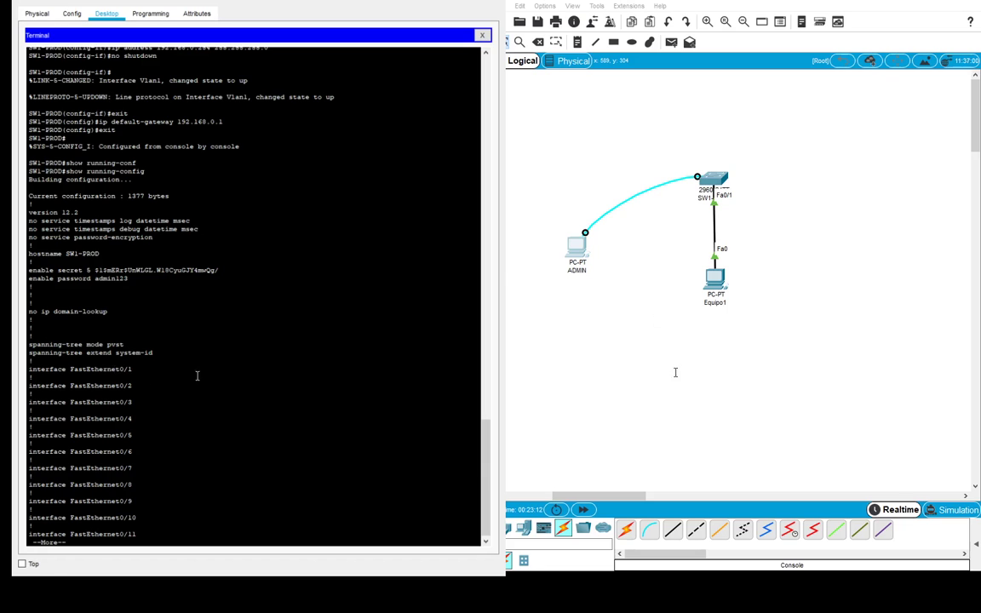
pyautogui.press('space')
pyautogui.press('space')
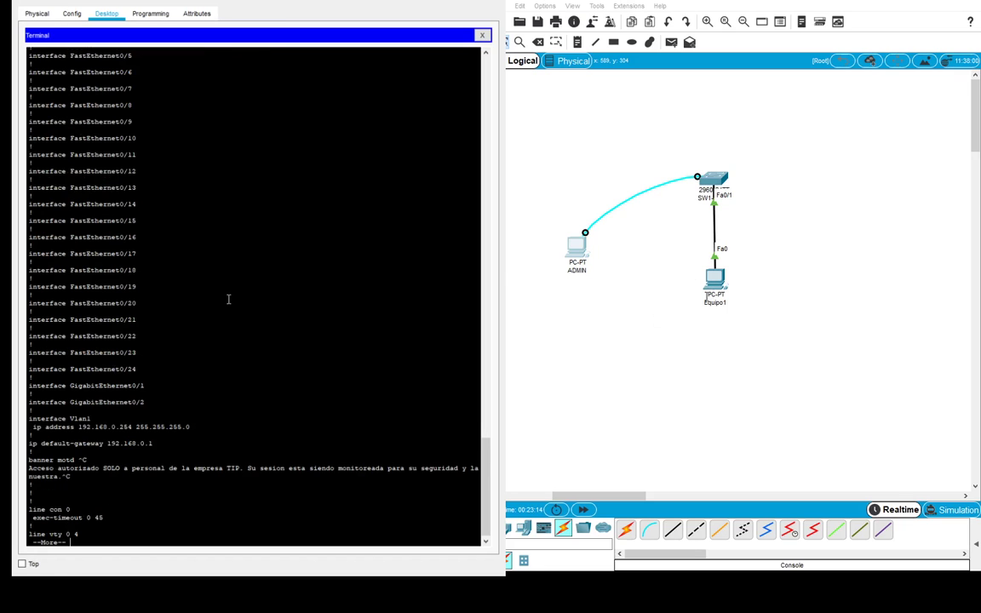
pyautogui.moveTo(191, 426); pyautogui.dragTo(33, 426)
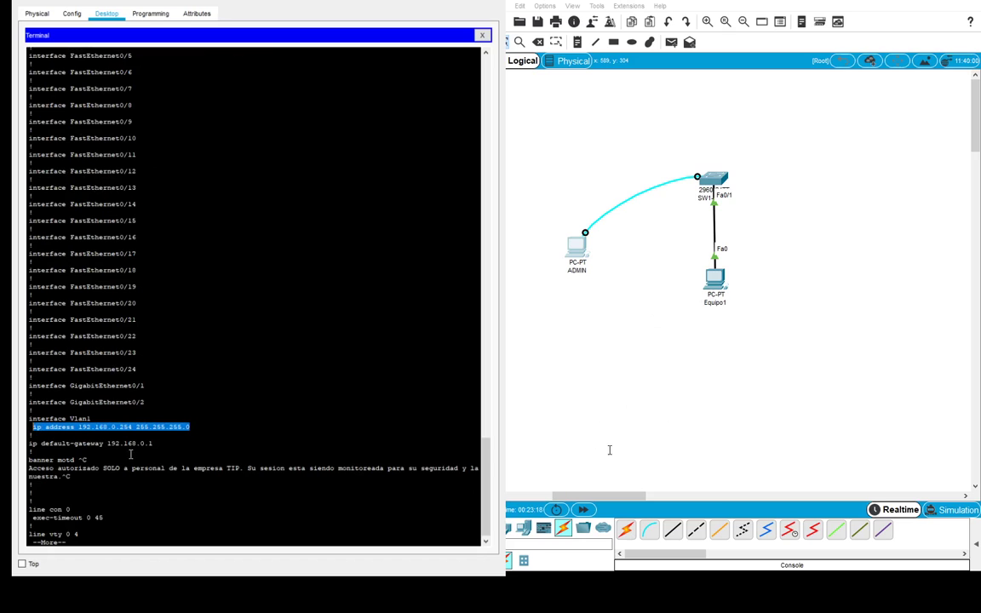
pyautogui.moveTo(157, 443); pyautogui.dragTo(31, 443)
pyautogui.press('space')
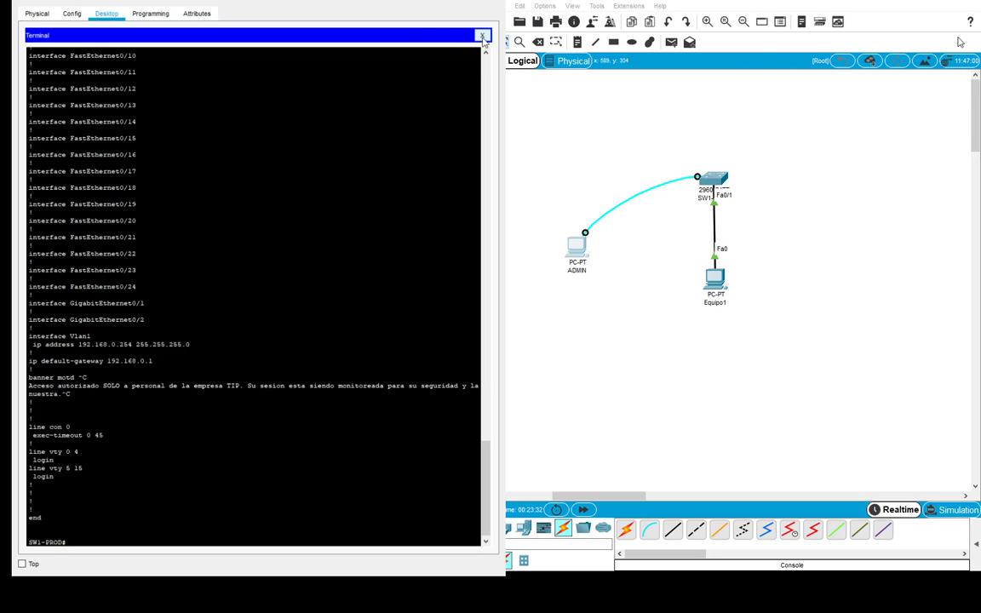
pyautogui.click(482, 36)
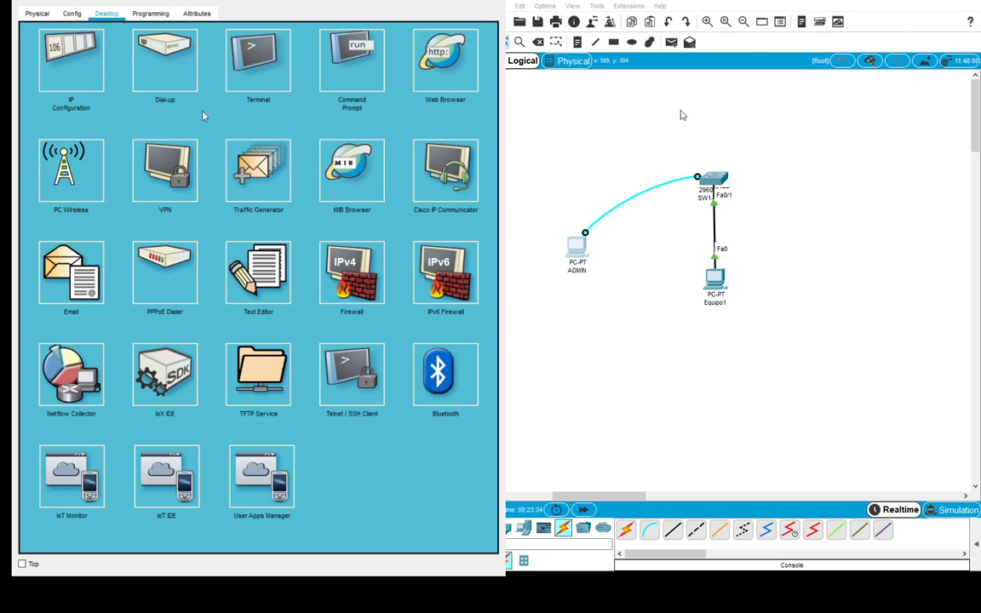
pyautogui.click(258, 96)
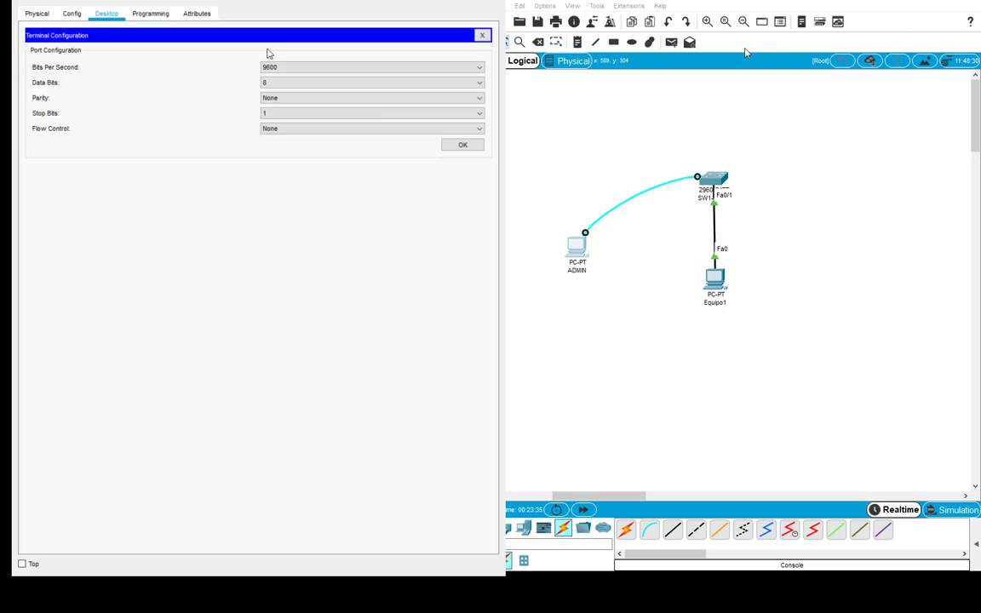
pyautogui.click(461, 146)
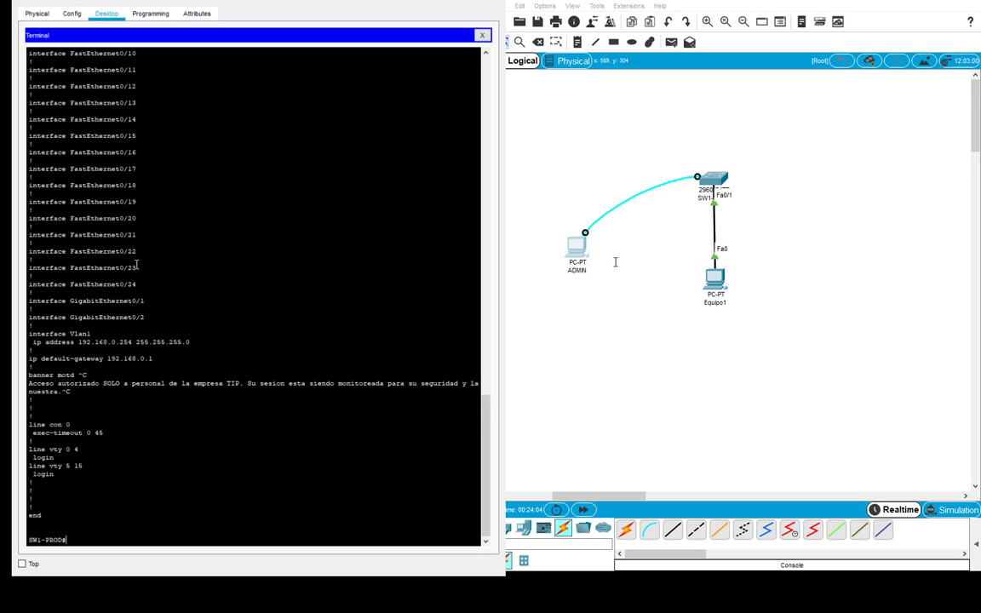
# - On line console 0, set the console password and require login, then return to global config
pyautogui.write('configure terminal')
pyautogui.press('Return')
pyautogui.write('line console')
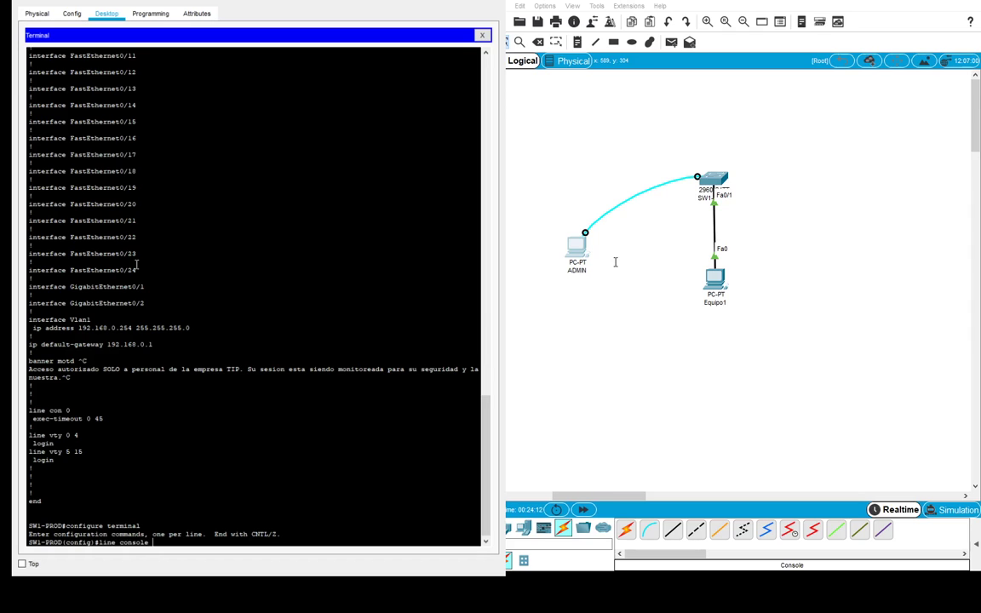
pyautogui.write(' 0')
pyautogui.press('Return')
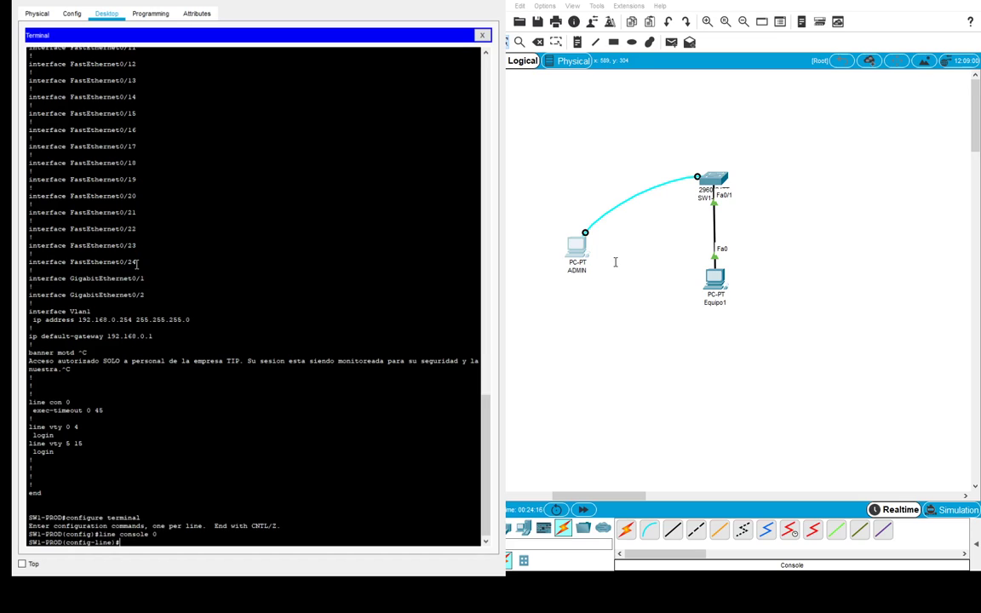
pyautogui.write('password con123')
pyautogui.press('Return')
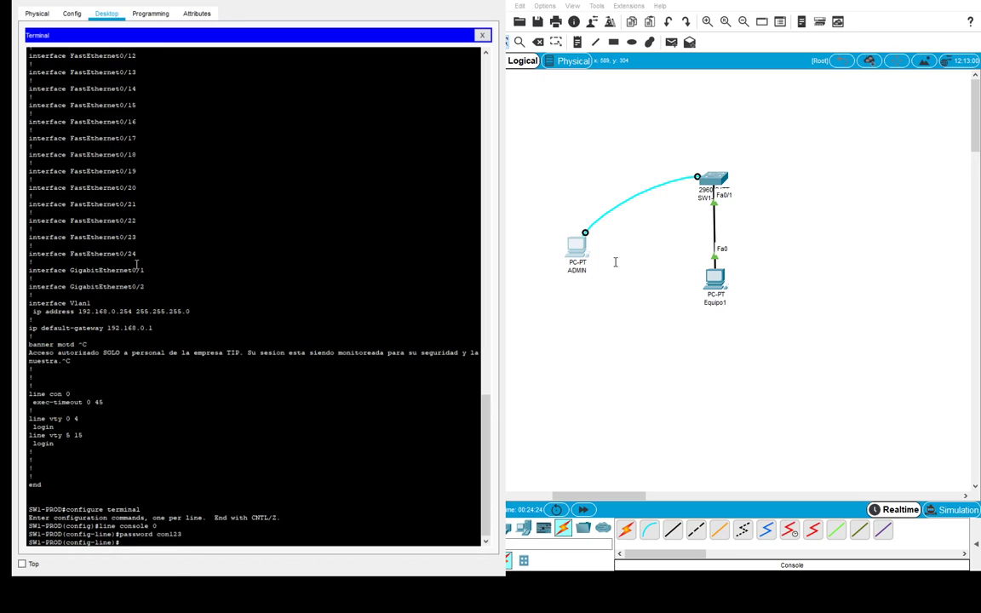
pyautogui.write('login')
pyautogui.press('Return')
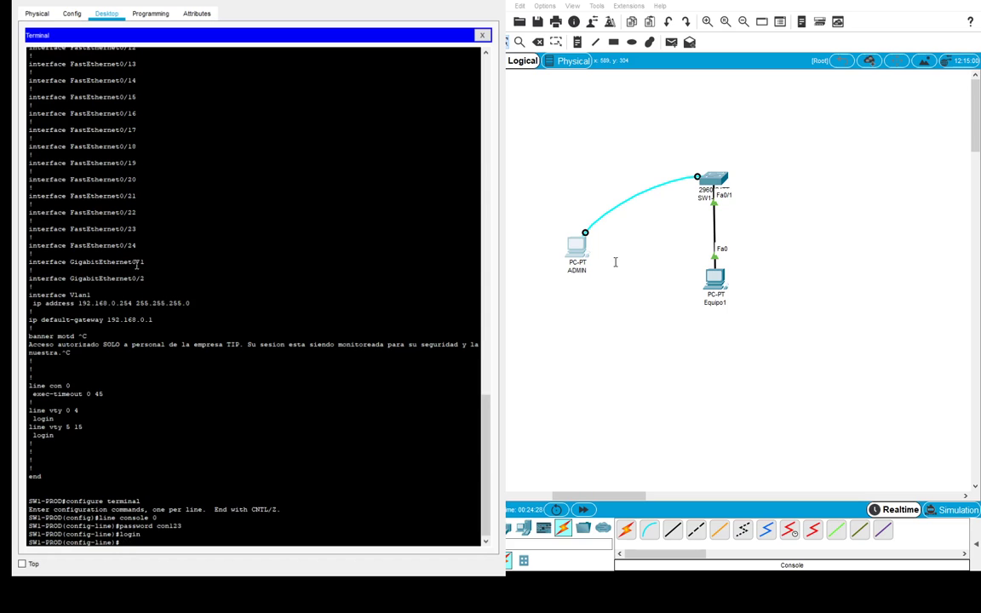
pyautogui.write('exit')
pyautogui.press('Return')
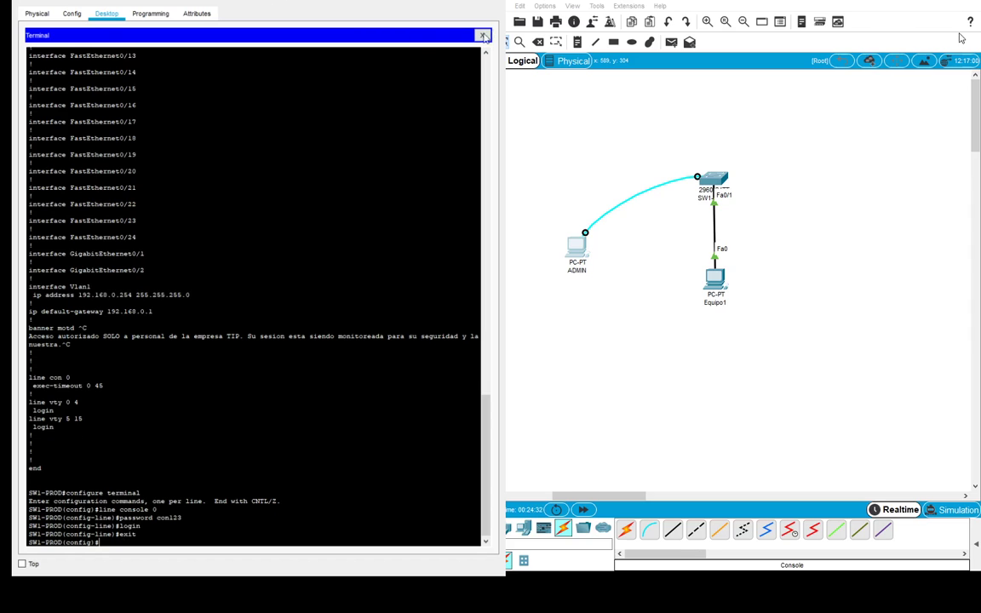
# - Reconnect the switch terminal and exit out of configuration and privileged modes
pyautogui.click(482, 34)
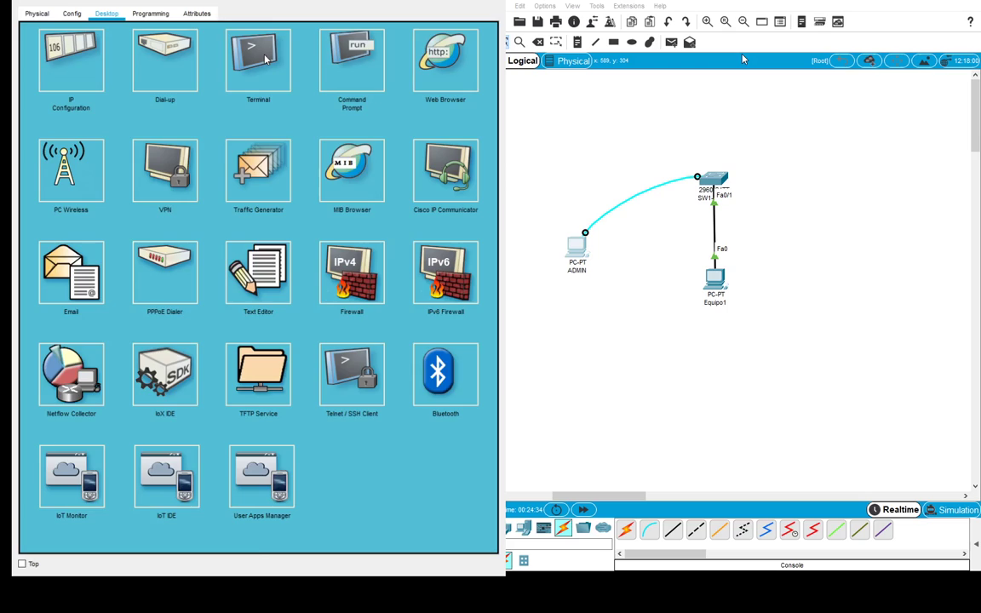
pyautogui.click(239, 54)
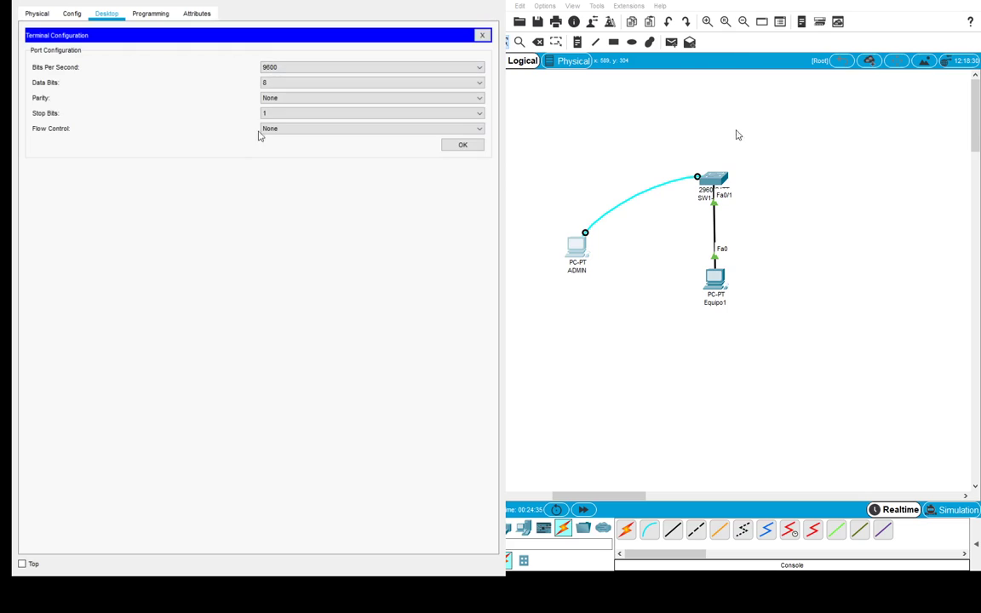
pyautogui.click(463, 145)
pyautogui.press('Return')
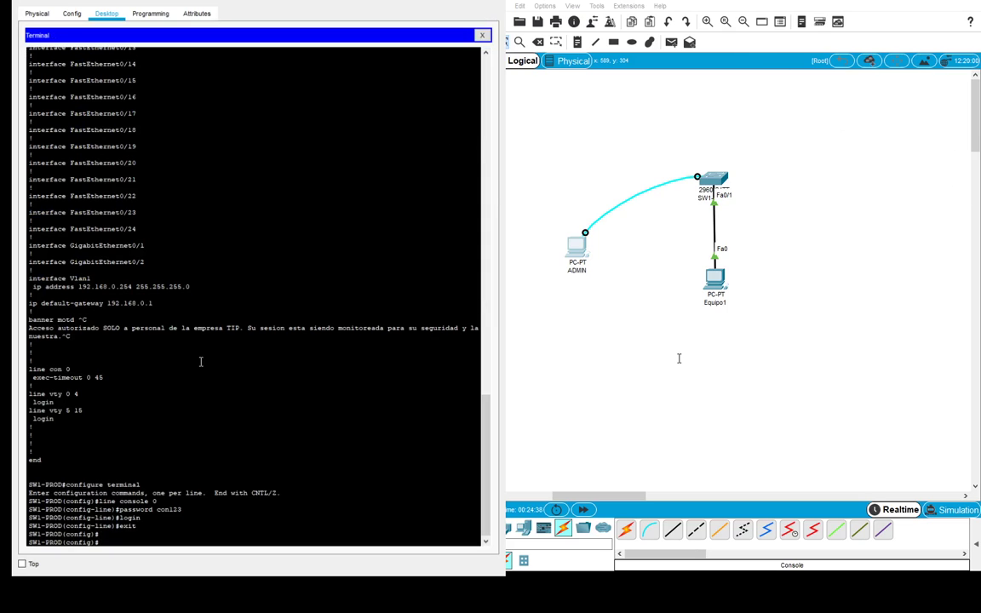
pyautogui.write('exit')
pyautogui.press('Return')
pyautogui.press('Return')
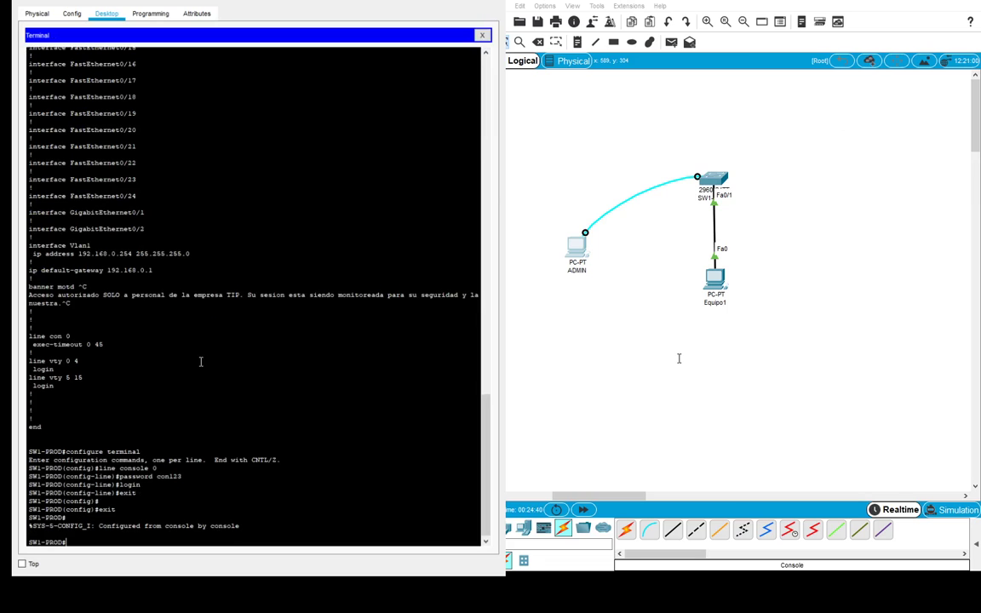
pyautogui.write('exit')
pyautogui.press('Return')
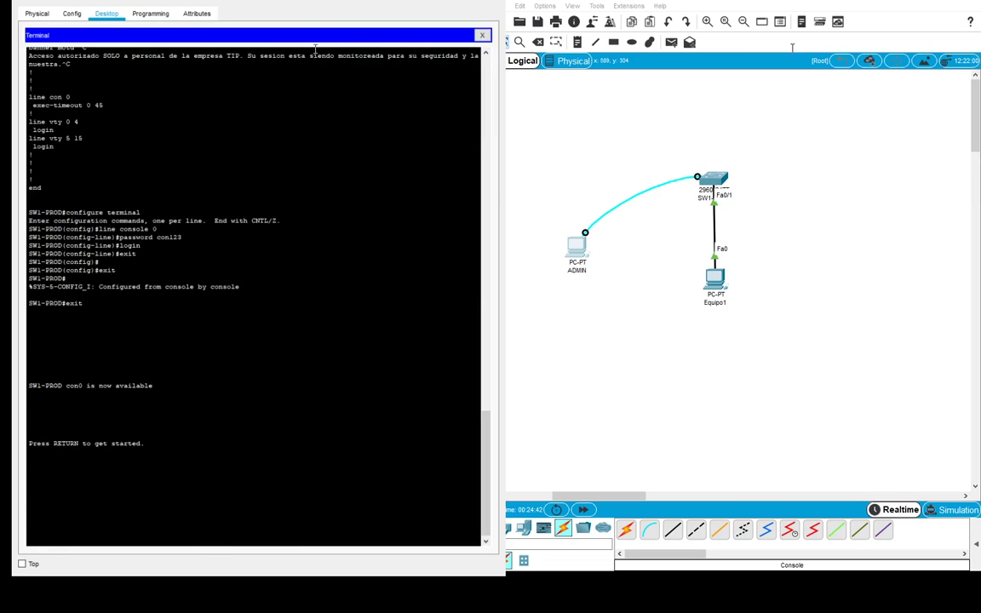
# - Reconnect the terminal to reveal the banner and the User Access Verification password prompt
pyautogui.click(482, 37)
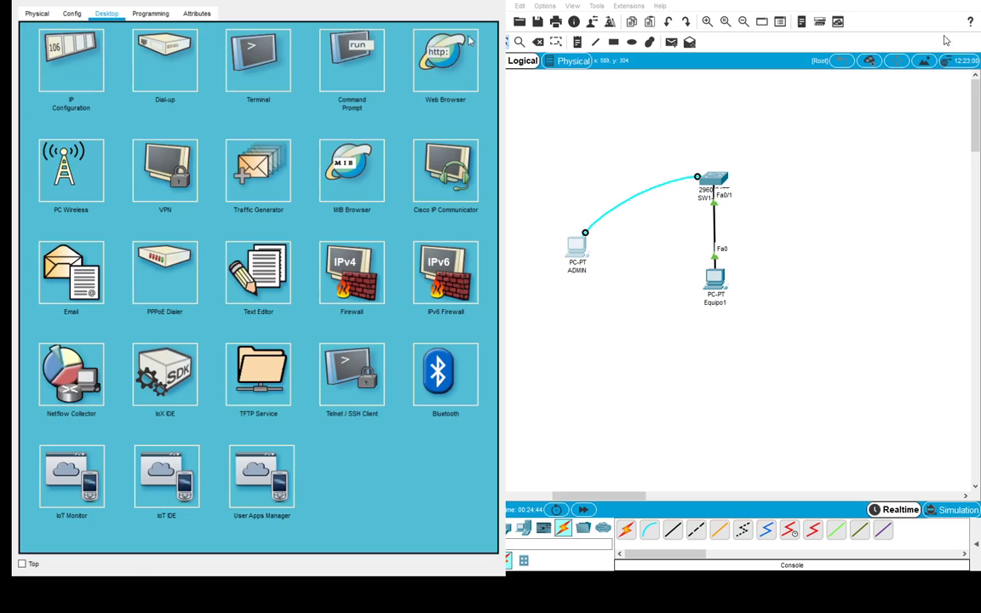
pyautogui.click(251, 51)
pyautogui.click(452, 147)
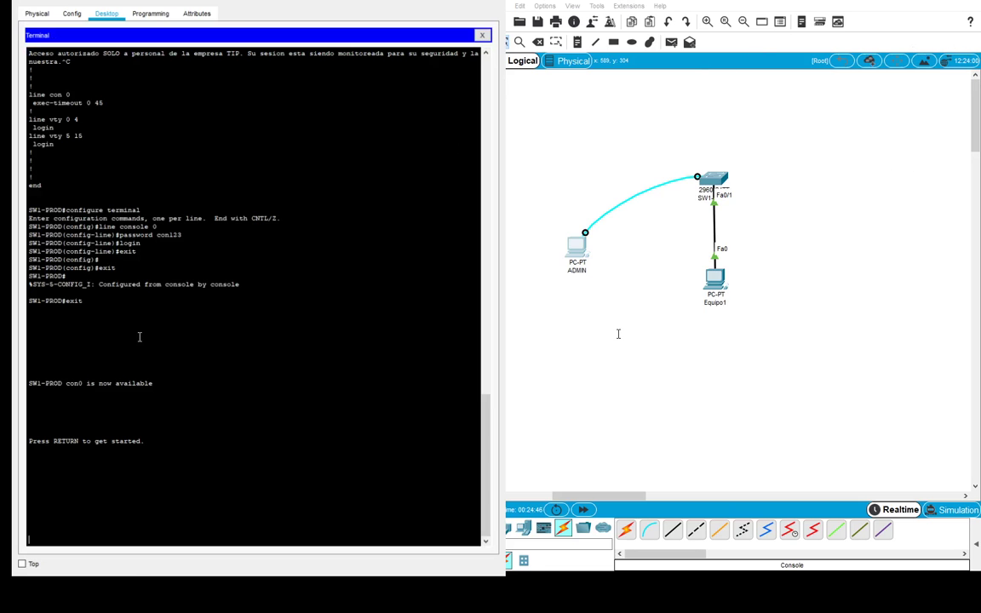
pyautogui.press('Return')
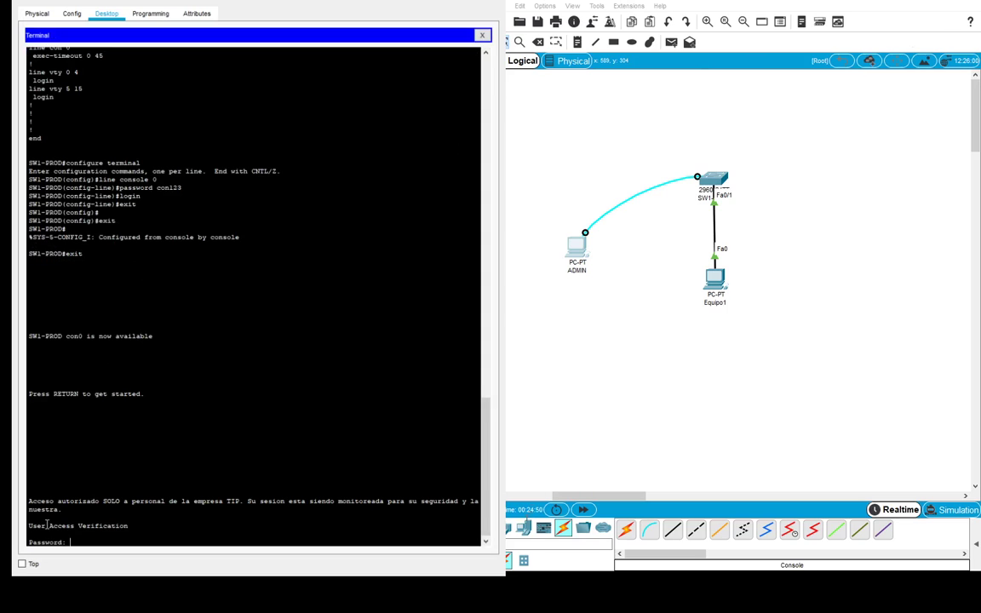
pyautogui.moveTo(32, 526); pyautogui.dragTo(175, 526)
# - Wake the console after the timeout so a fresh password prompt appears
pyautogui.click(160, 475)
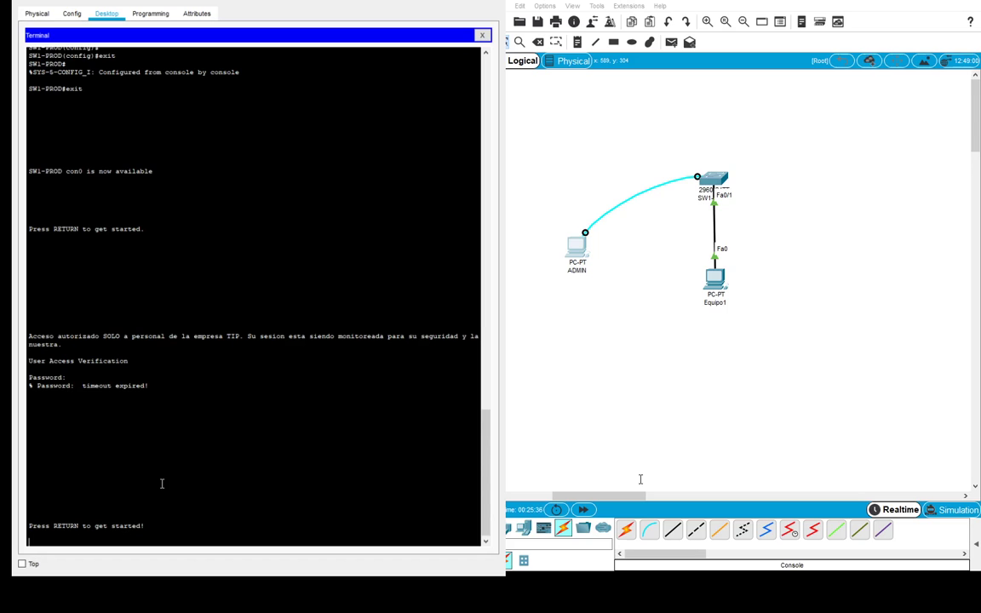
pyautogui.press('Return')
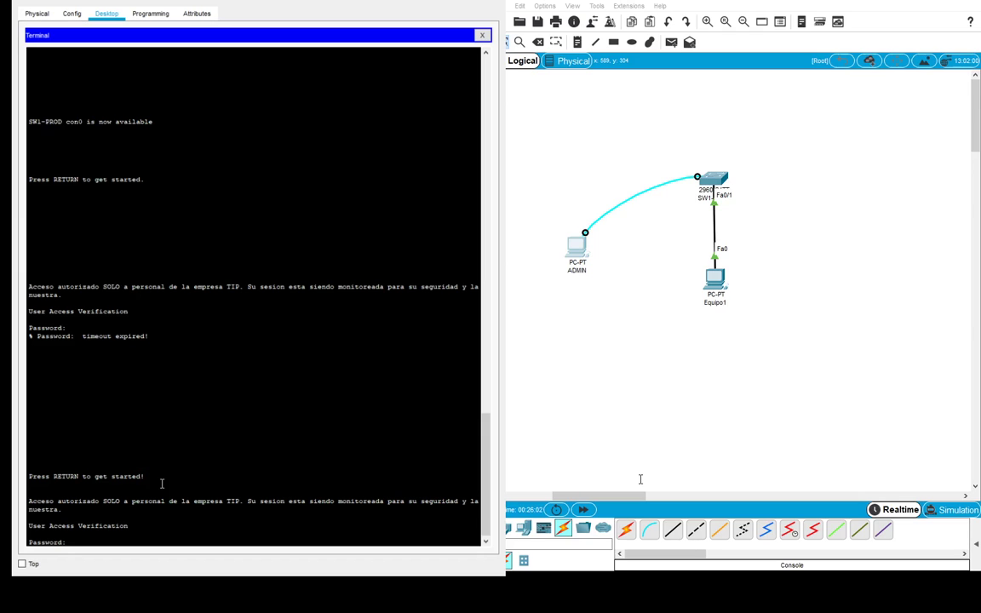
# - Log in with the console password, then run enable and supply the enable password
pyautogui.press('Return')
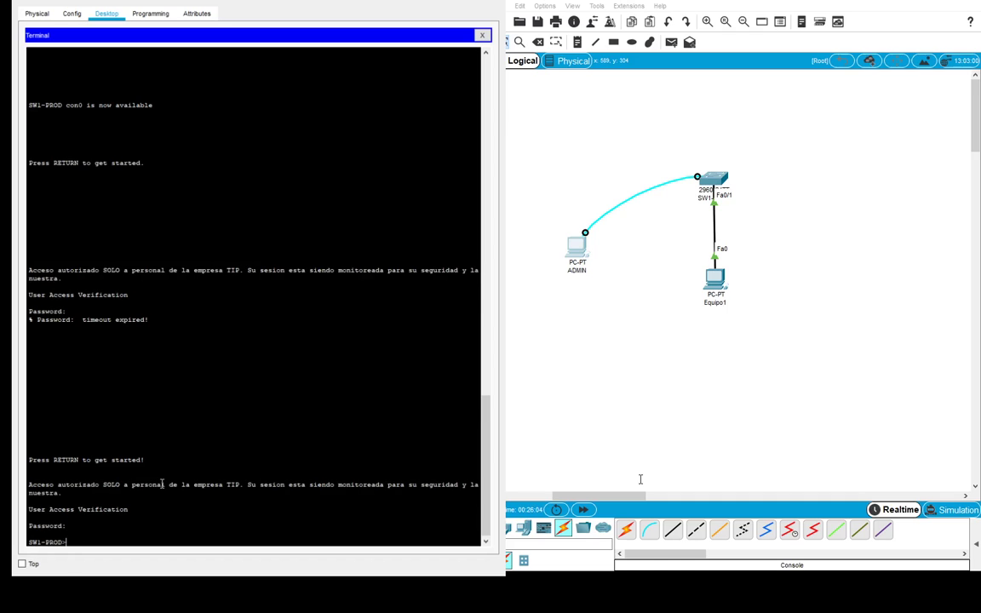
pyautogui.write('enable')
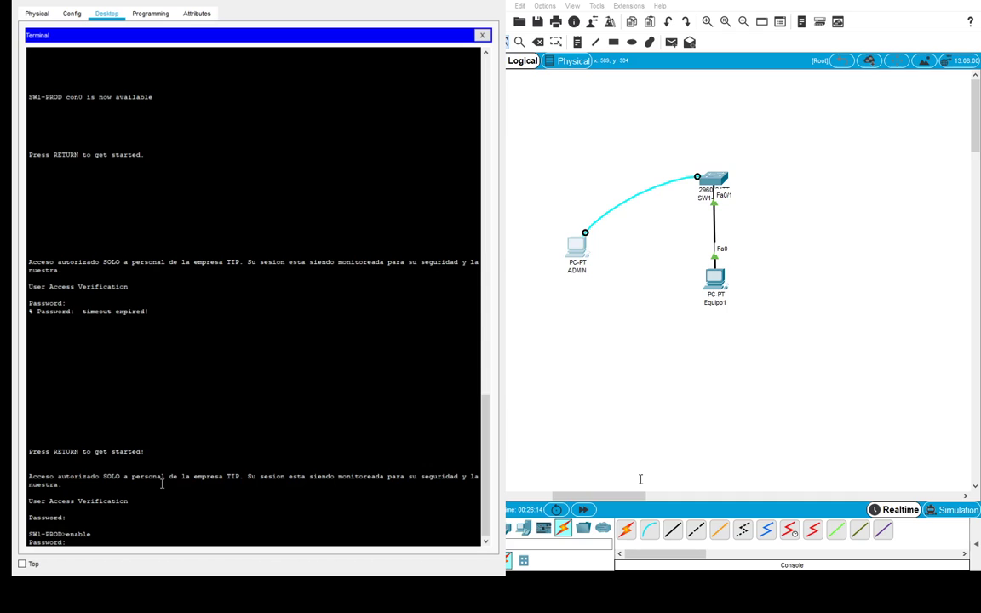
pyautogui.press('Return')
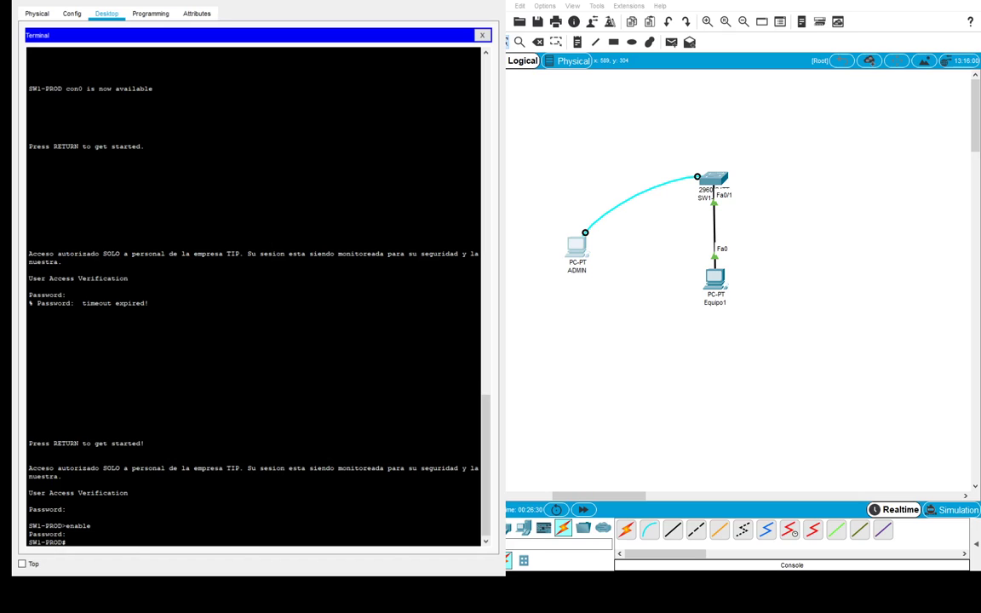
pyautogui.click(130, 515)
pyautogui.click(156, 534)
pyautogui.click(154, 542)
# - Set a remote-access password with login on line vty 0 15, then exit to privileged mode
pyautogui.write('configure terminal')
pyautogui.press('Return')
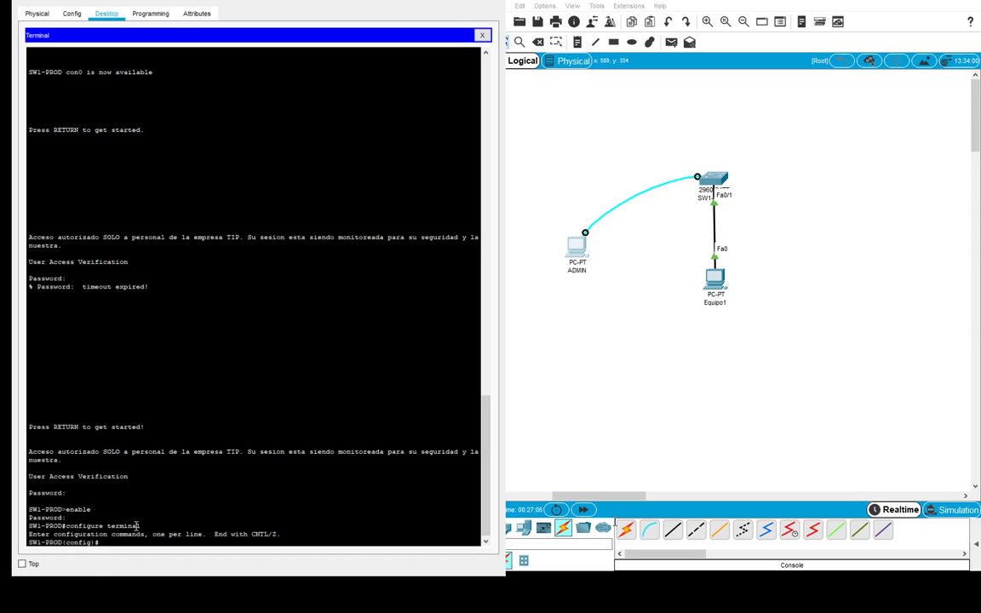
pyautogui.write('line vty 0 15')
pyautogui.press('Return')
pyautogui.write('p')
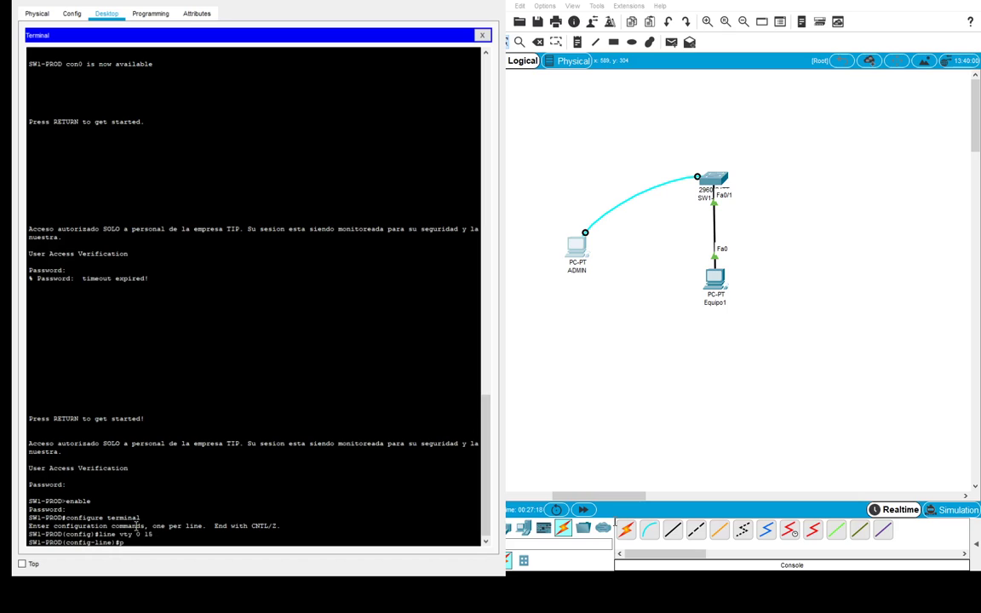
pyautogui.write('assword rem123')
pyautogui.press('Return')
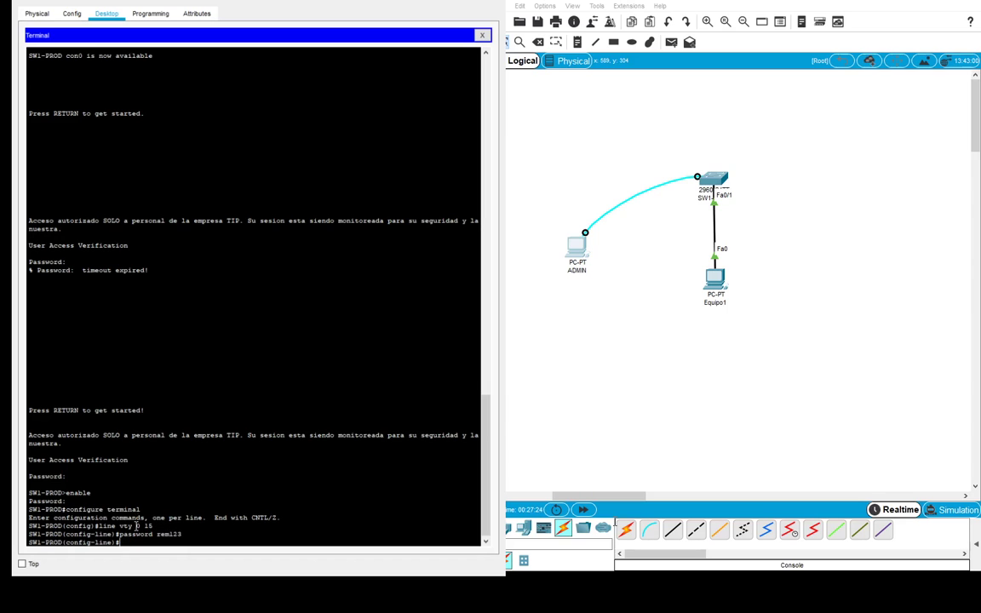
pyautogui.write('login')
pyautogui.press('Return')
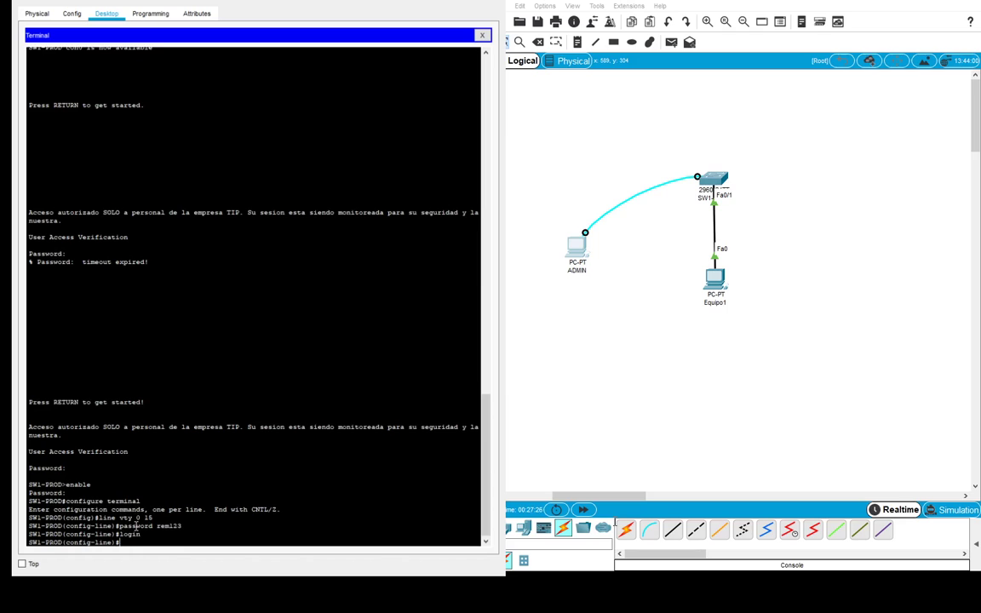
pyautogui.write('exit')
pyautogui.press('Return')
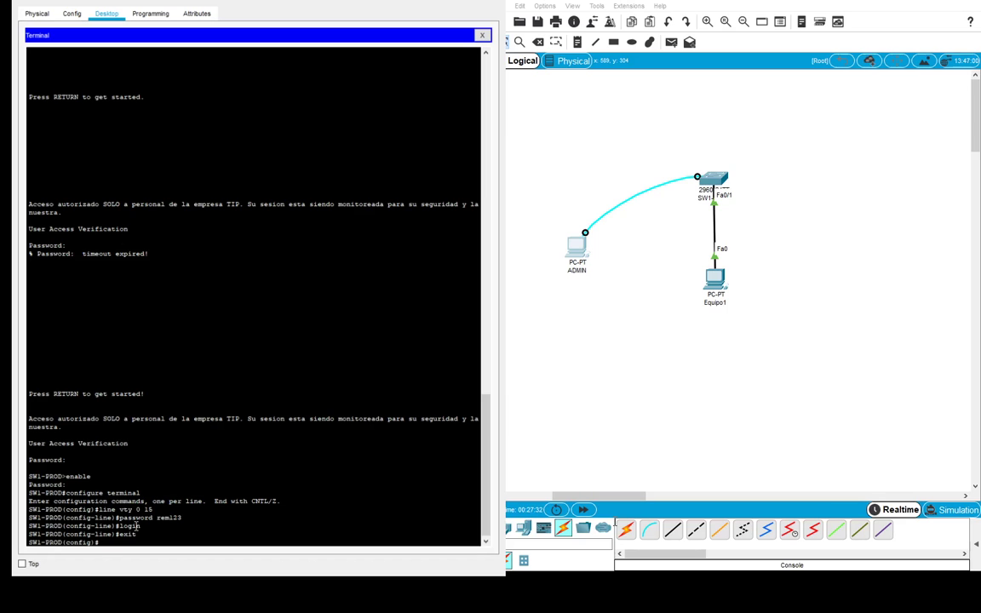
pyautogui.write('exit')
pyautogui.press('Return')
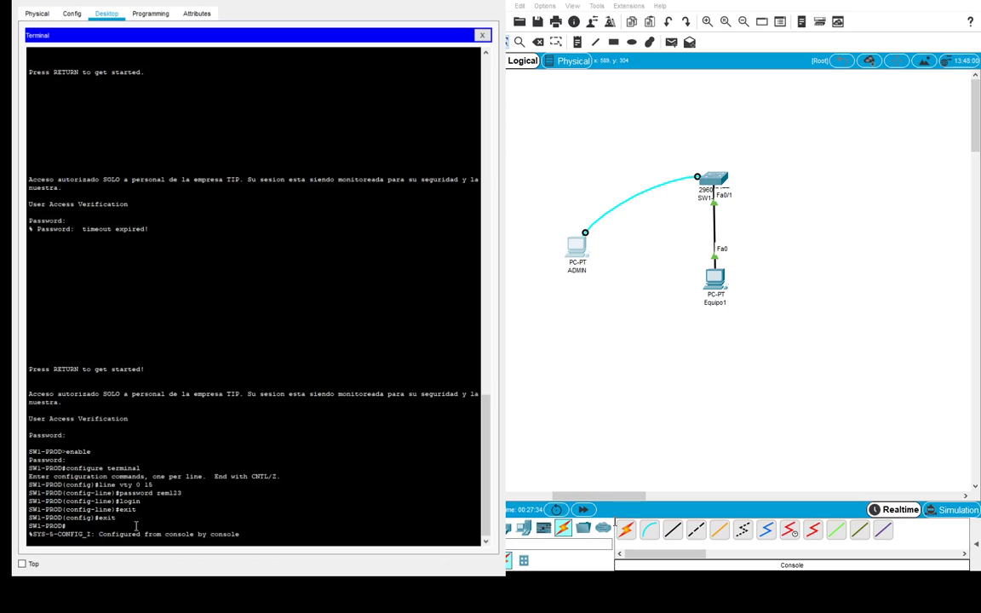
pyautogui.press('Return')
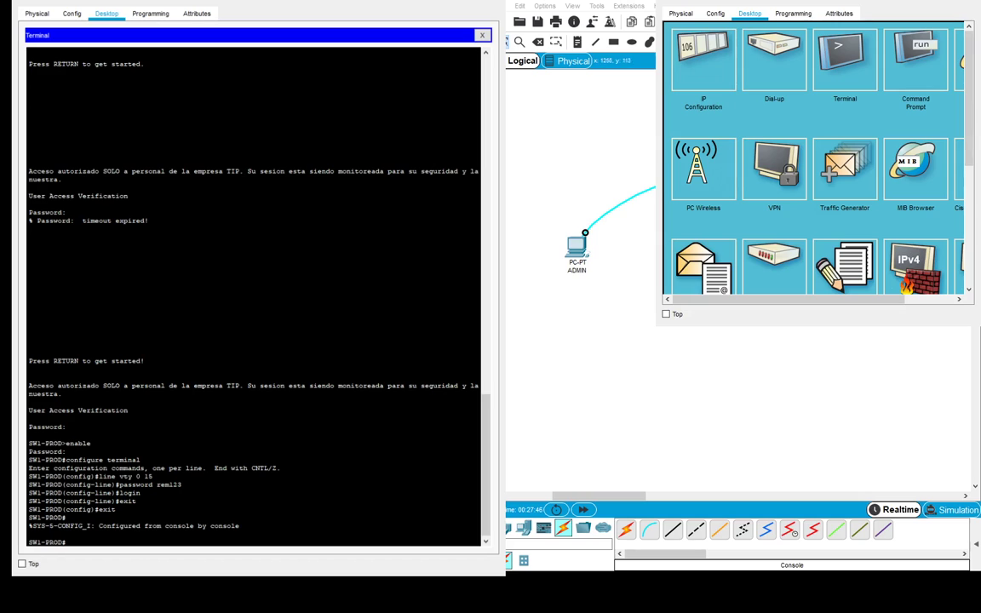
# - Open the PC's Command Prompt, resize it, and move it over the switch terminal
pyautogui.click(904, 66)
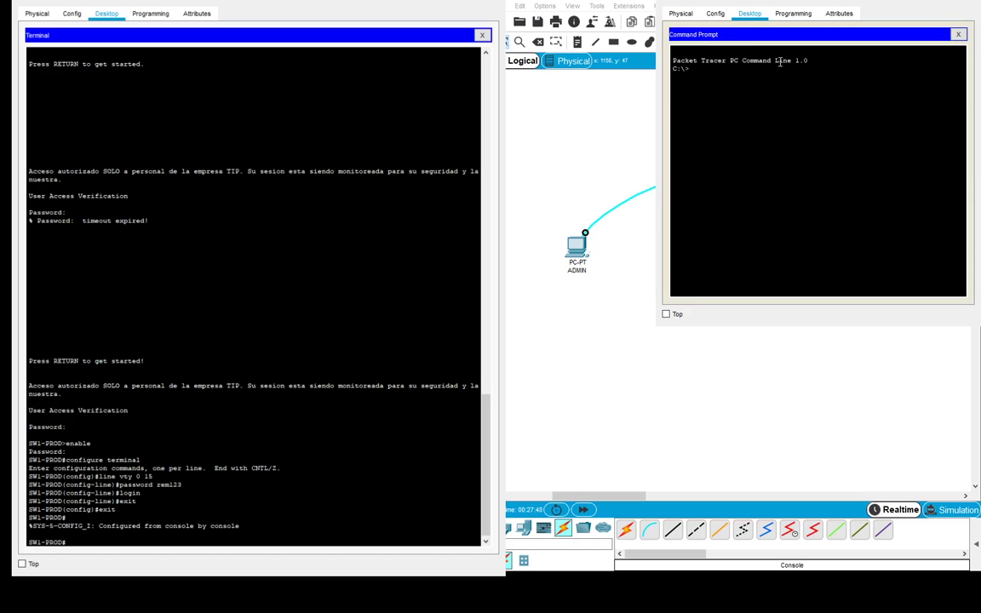
pyautogui.moveTo(601, 448); pyautogui.dragTo(565, 482)
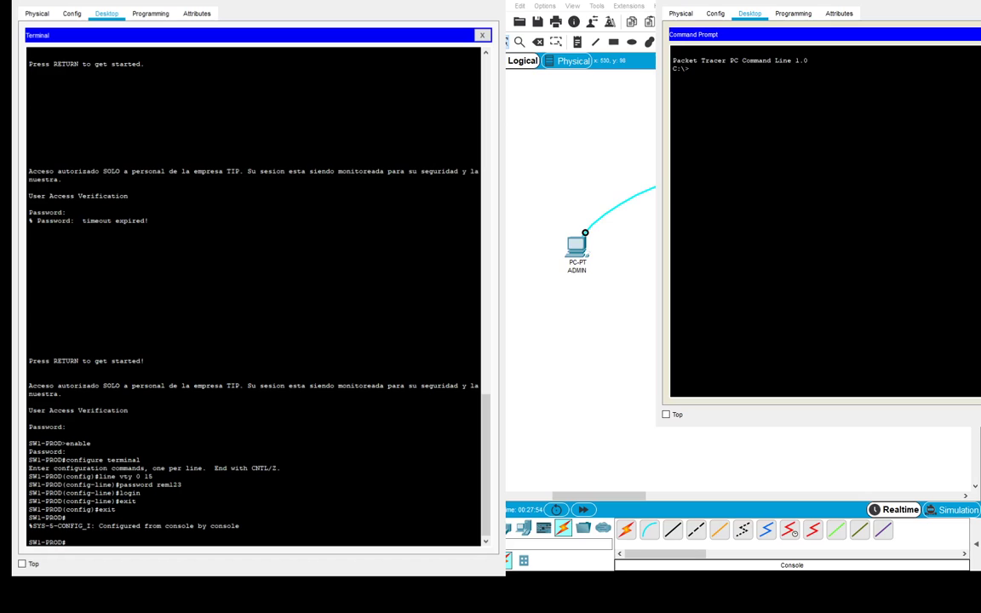
pyautogui.moveTo(767, 3); pyautogui.dragTo(615, 15)
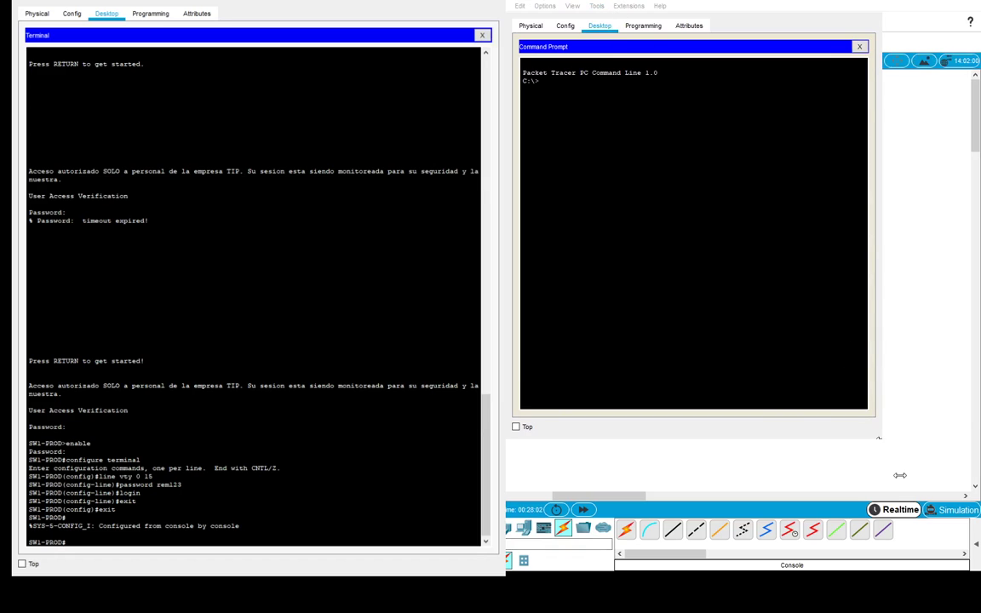
pyautogui.moveTo(877, 436); pyautogui.dragTo(939, 436)
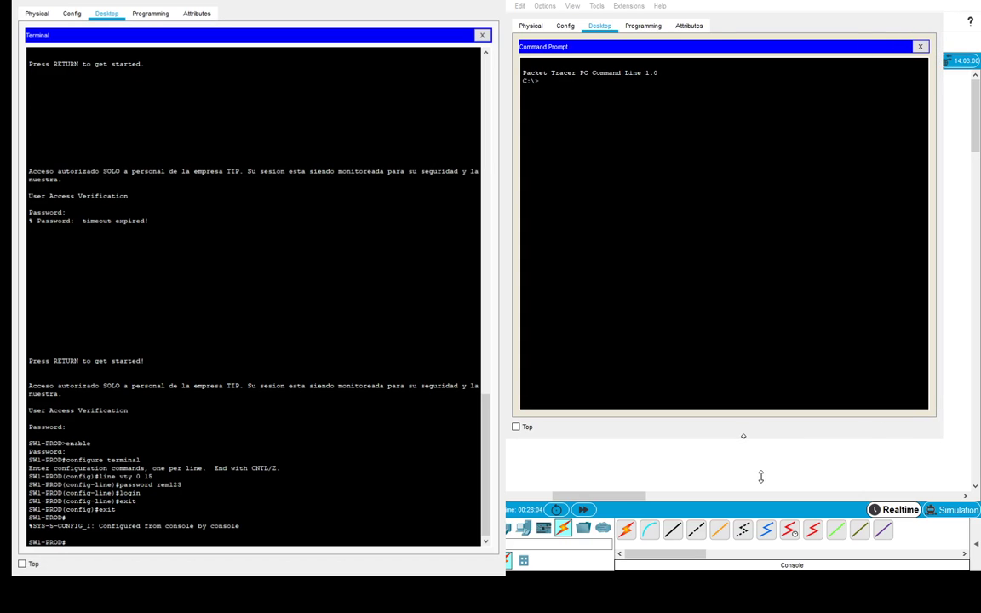
pyautogui.moveTo(755, 437); pyautogui.dragTo(747, 277)
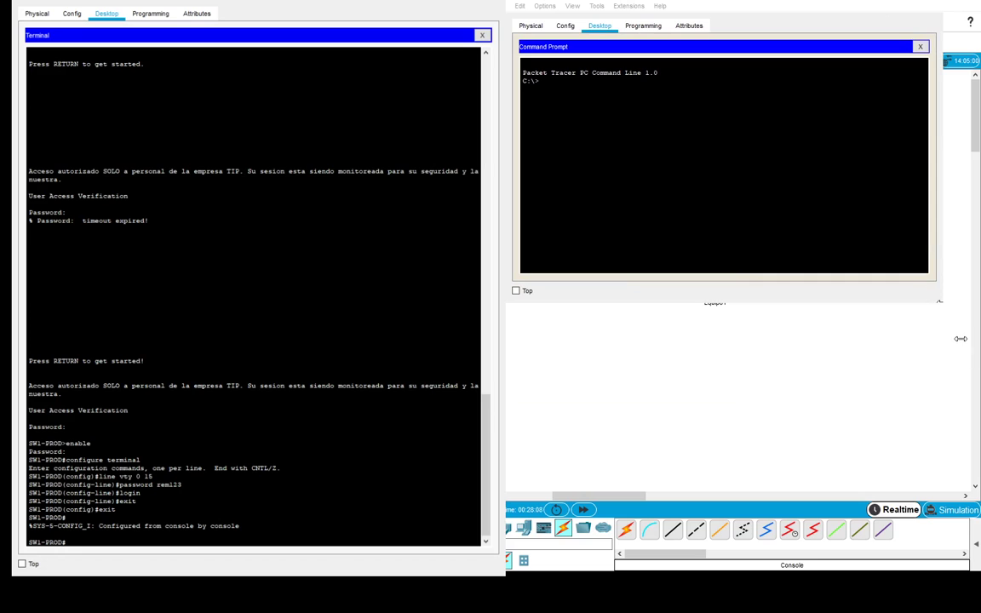
pyautogui.moveTo(961, 343); pyautogui.dragTo(976, 394)
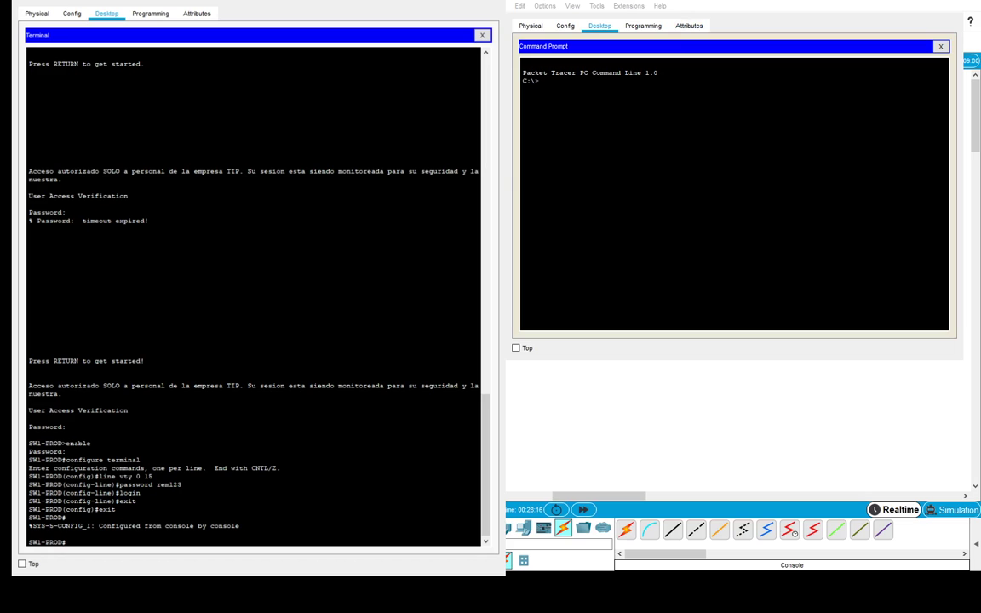
pyautogui.moveTo(732, 12); pyautogui.dragTo(251, 0)
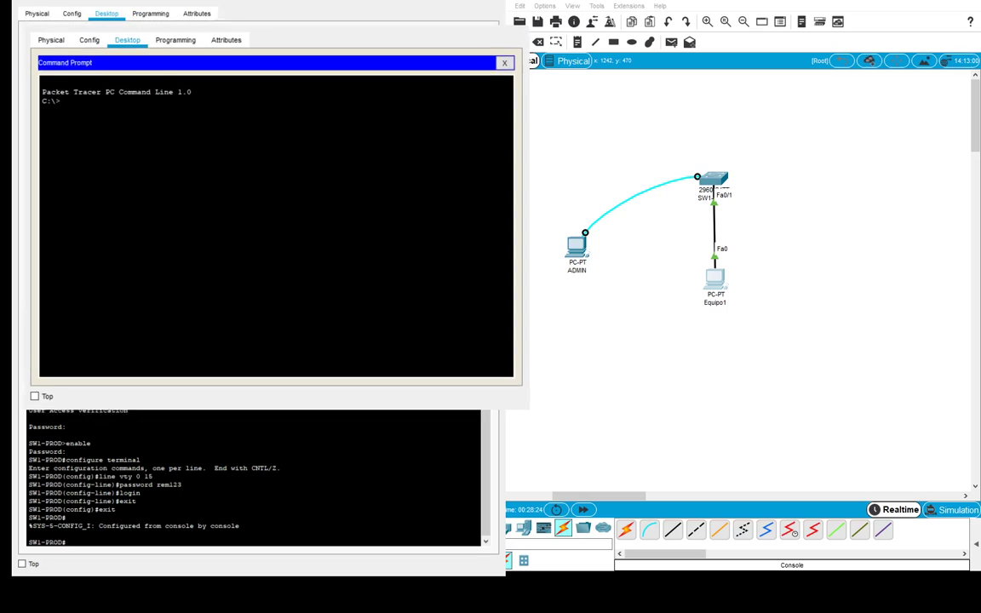
# - Maximize the Command Prompt and run ipconfig to confirm address 192.168.0.10
pyautogui.doubleClick(189, 26)
pyautogui.doubleClick(284, 28)
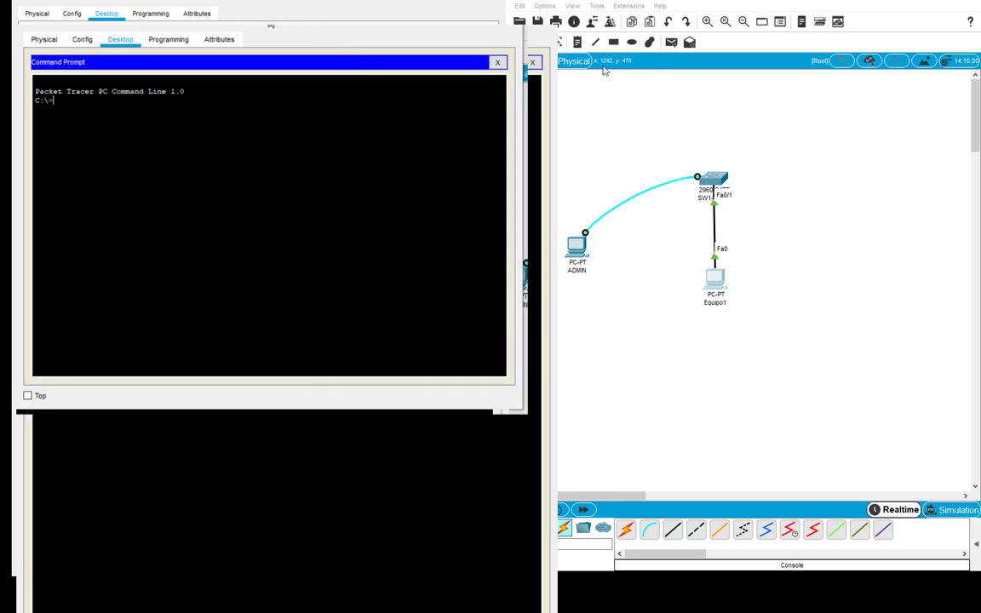
pyautogui.doubleClick(285, 28)
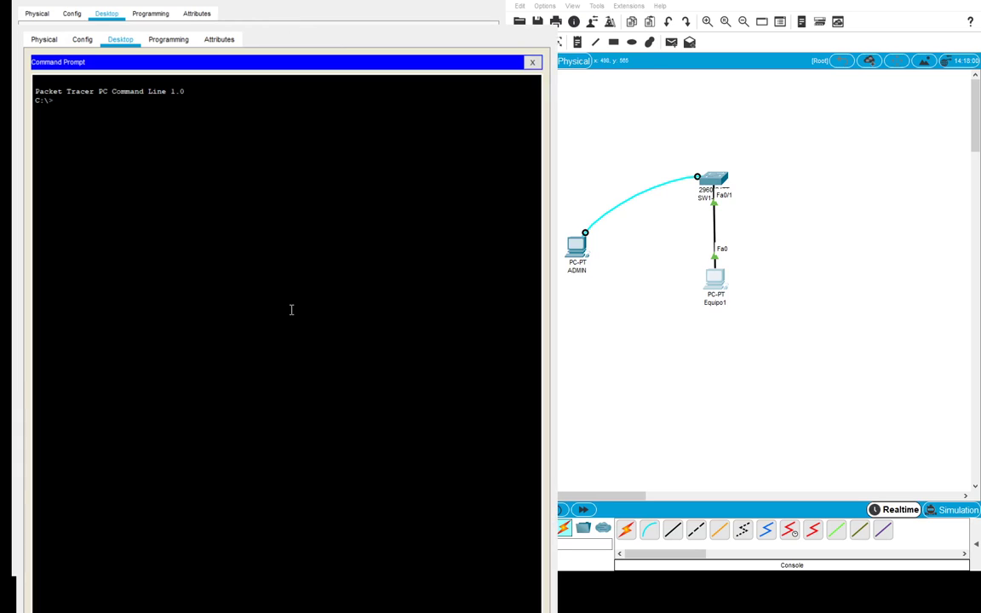
pyautogui.write('ipconfig')
pyautogui.press('Return')
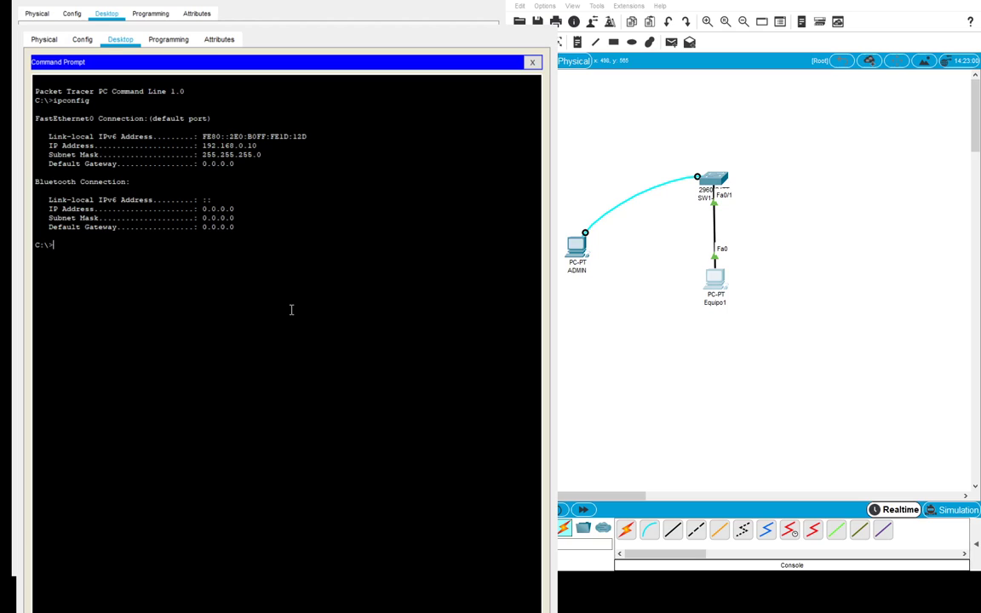
# - Ping the switch at 192.168.0.254 twice until the replies succeed
pyautogui.write('ping 192.168.0.254')
pyautogui.press('Return')
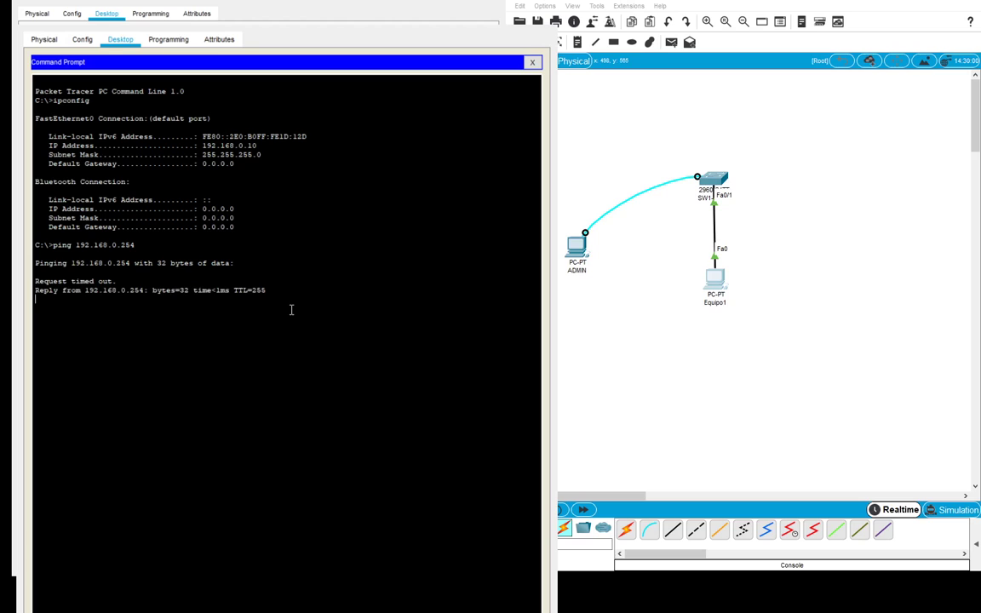
pyautogui.moveTo(119, 280); pyautogui.dragTo(29, 282)
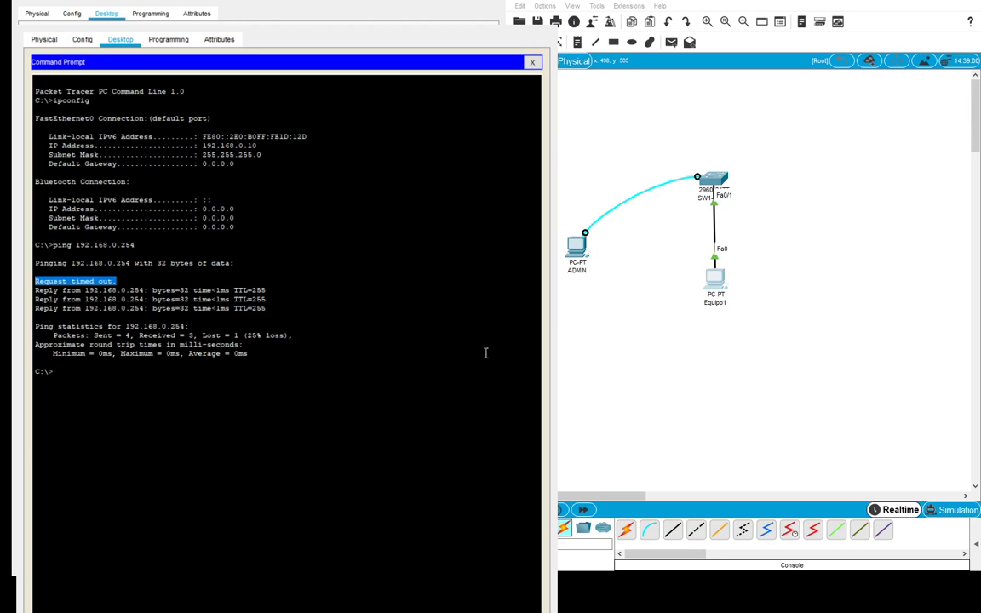
pyautogui.click(123, 321)
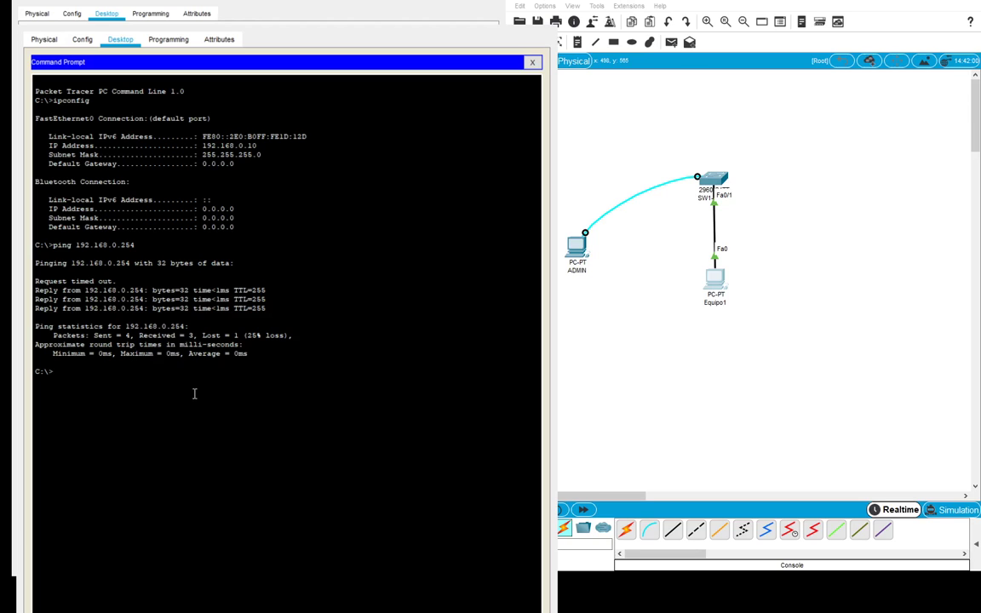
pyautogui.press('Up')
pyautogui.press('Return')
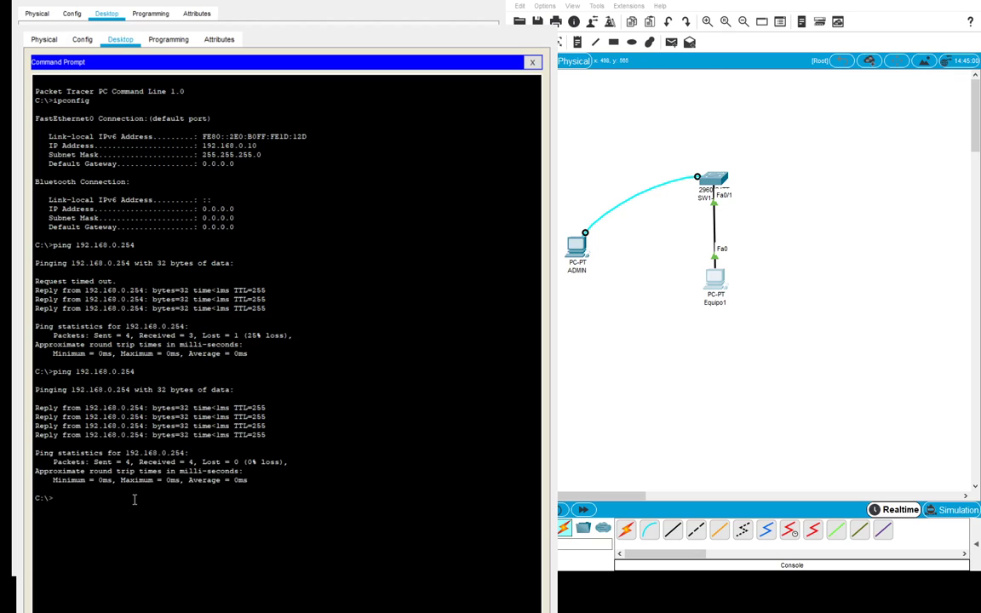
pyautogui.write('telnet 192.168.0.254')
# - Telnet to 192.168.0.254, log in with the VTY password, then enable with its password
pyautogui.press('Return')
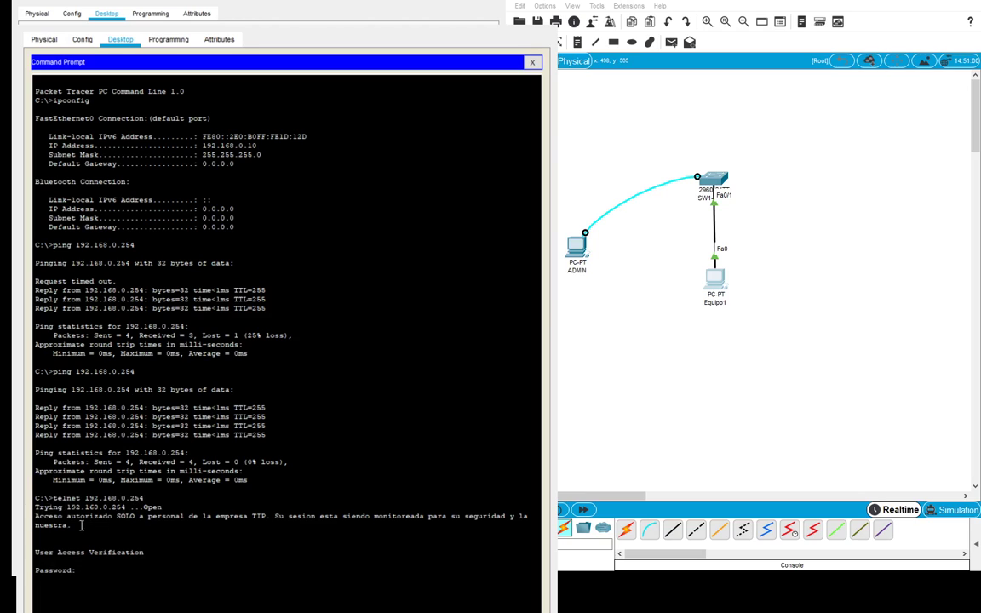
pyautogui.moveTo(35, 516); pyautogui.dragTo(72, 526)
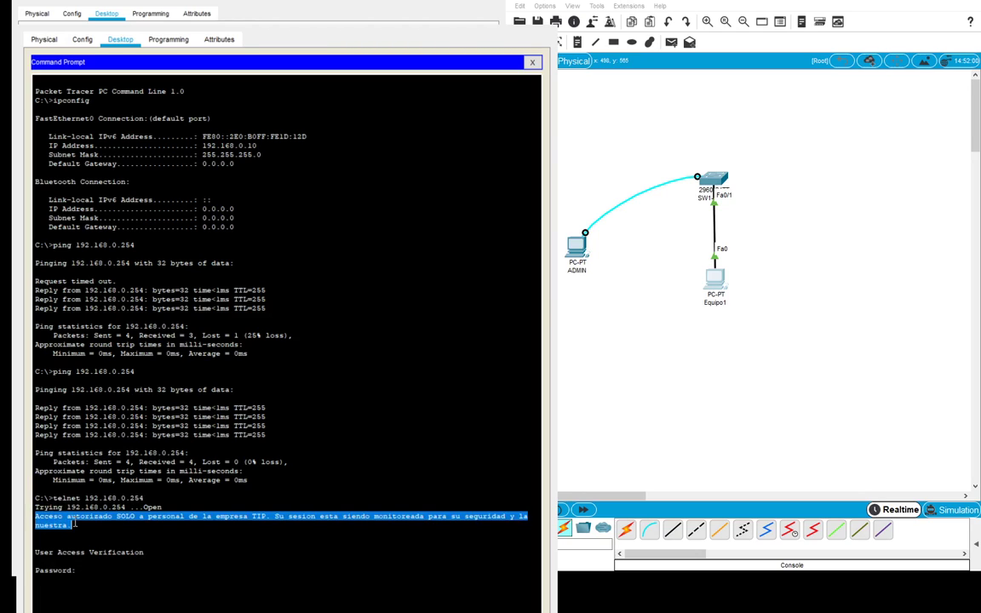
pyautogui.click(99, 577)
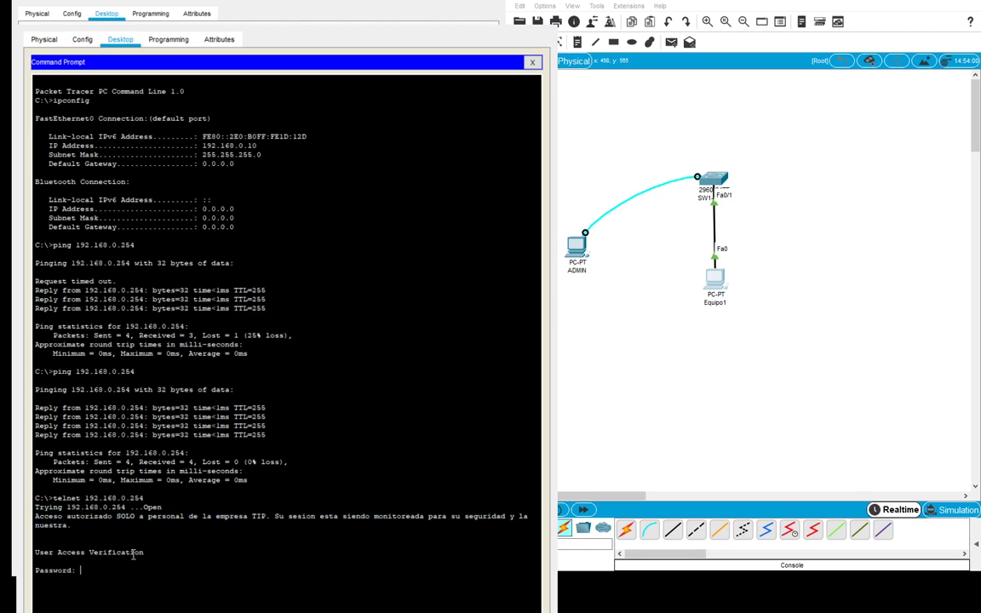
pyautogui.press('Return')
pyautogui.write('enable')
pyautogui.press('Return')
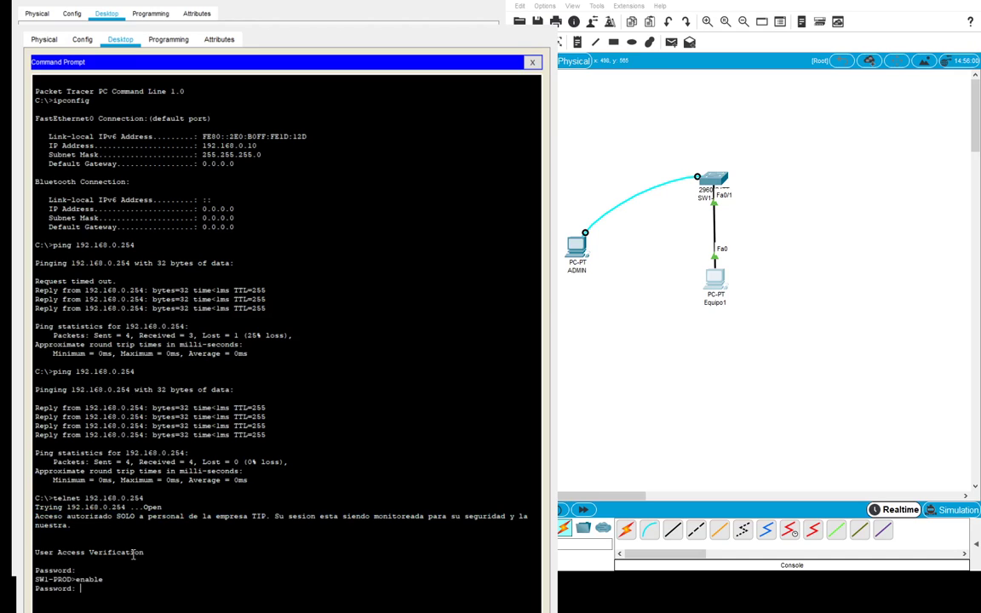
pyautogui.press('Return')
pyautogui.click(393, 441)
# - Review the telnet login and enable lines, then exit the telnet session
pyautogui.moveTo(36, 535); pyautogui.dragTo(81, 600)
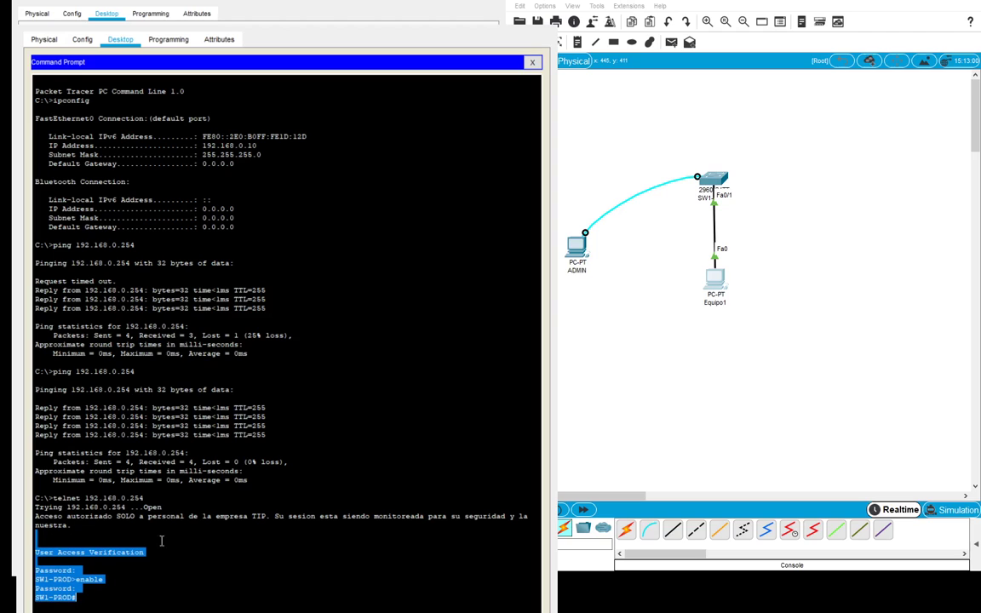
pyautogui.click(107, 545)
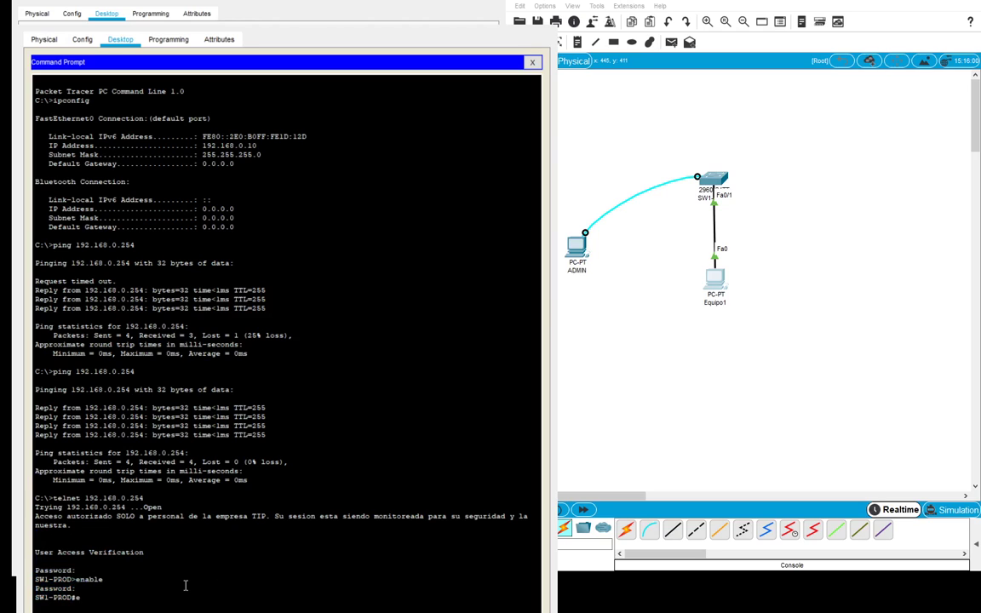
pyautogui.write('exit')
pyautogui.press('Return')
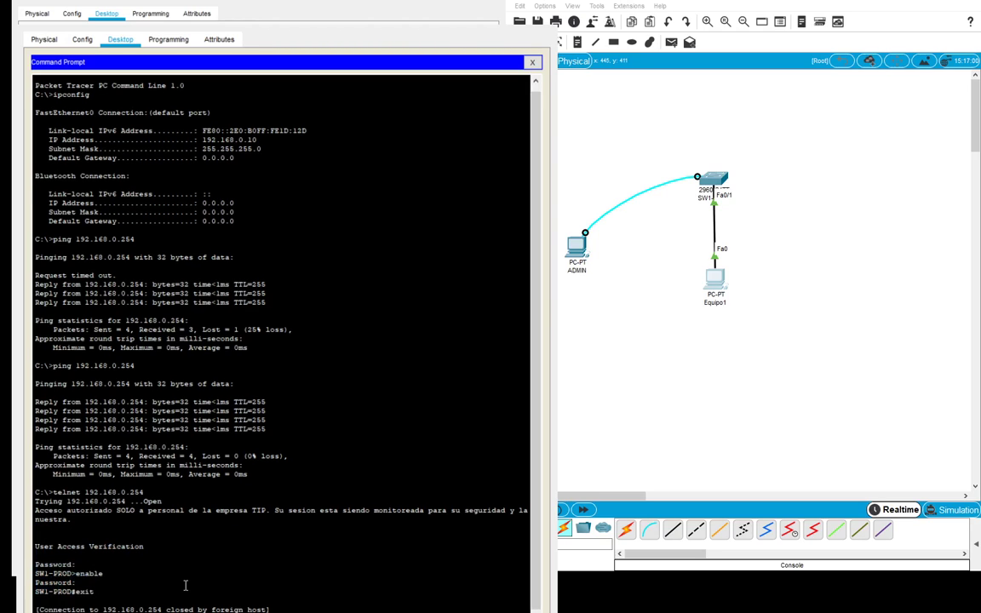
# - Try cls and clear, then reopen the Command Prompt at full height
pyautogui.write('cls')
pyautogui.press('Return')
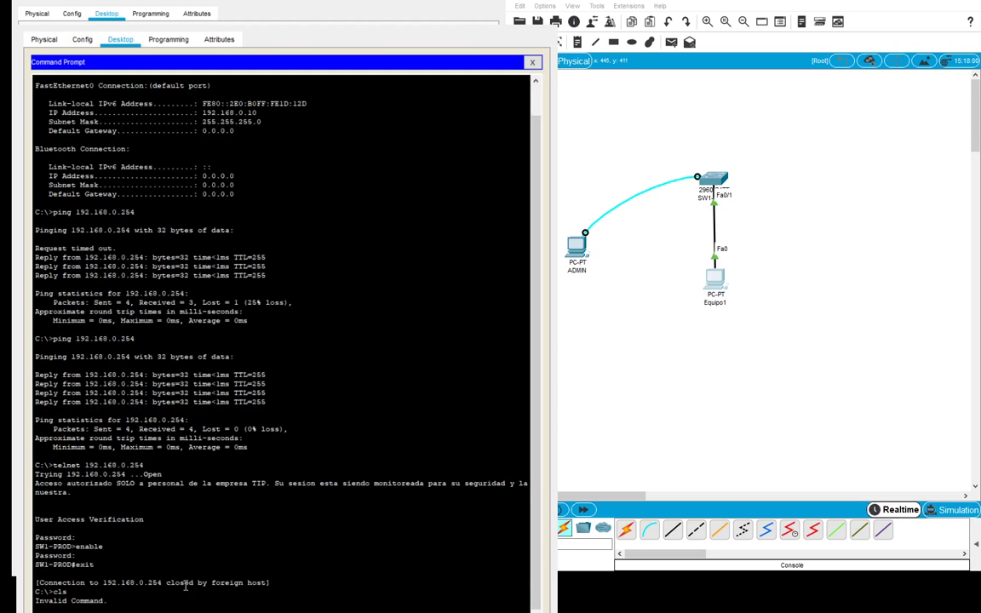
pyautogui.write('clear')
pyautogui.press('Return')
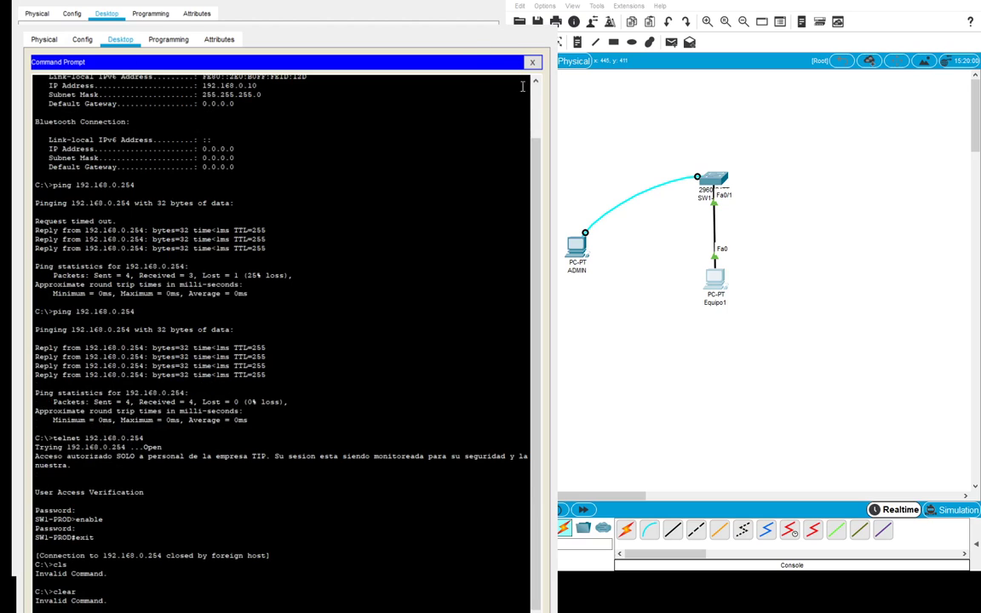
pyautogui.click(530, 64)
pyautogui.click(383, 85)
pyautogui.doubleClick(271, 28)
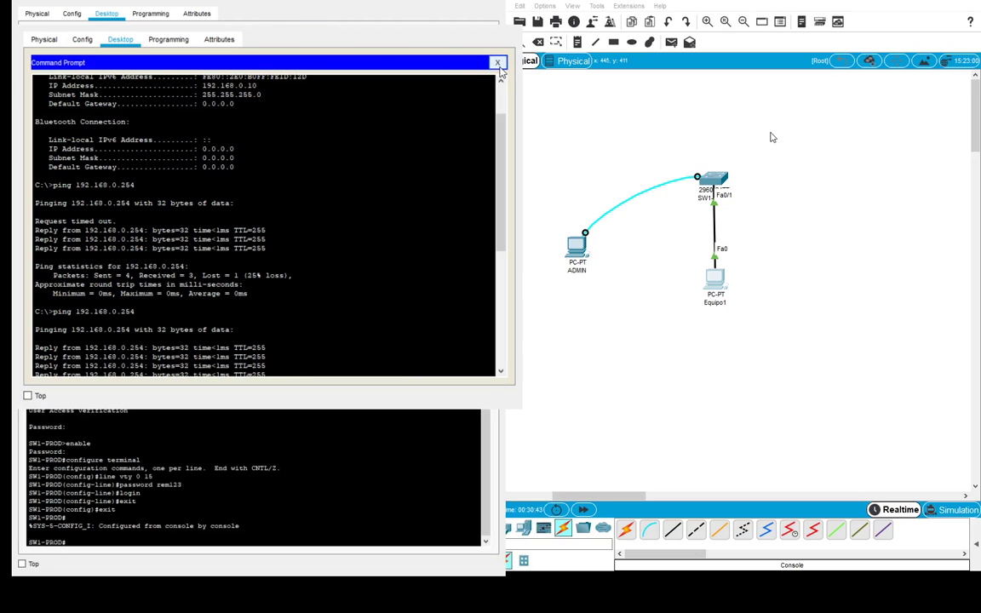
pyautogui.doubleClick(320, 29)
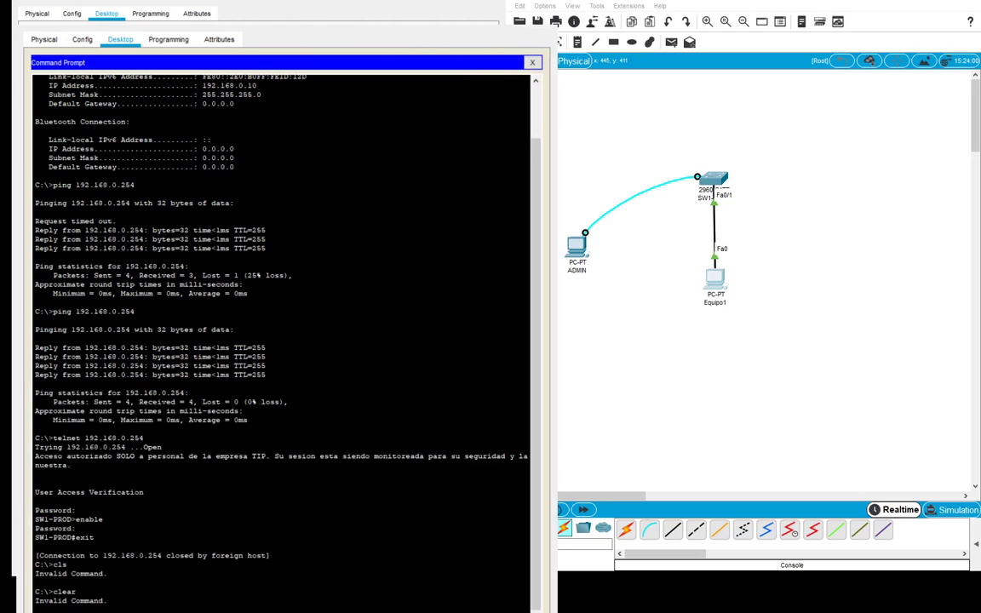
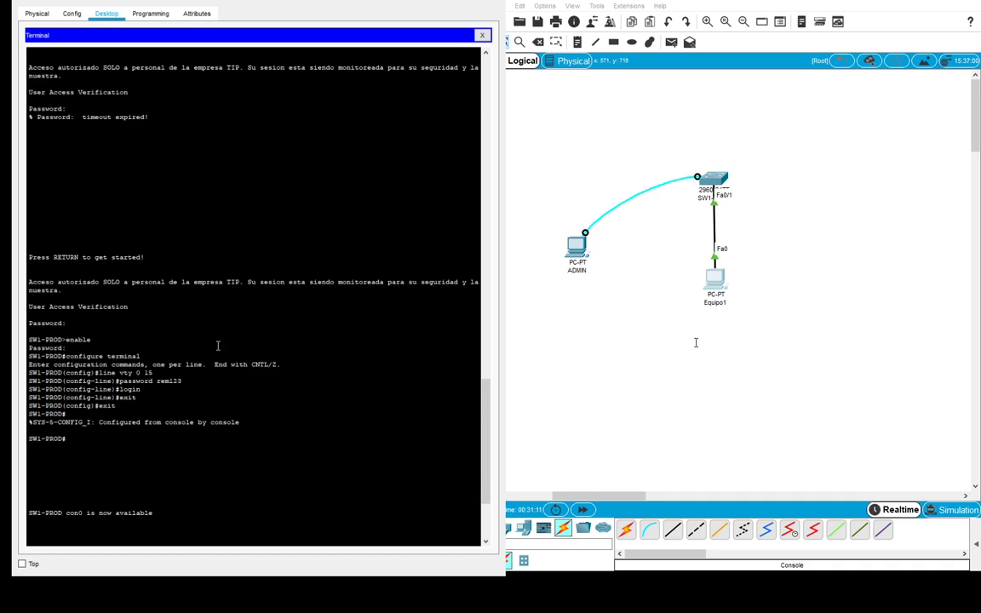
# - Log into SW1-PROD's console with its password, enable with the enable password, and run configure terminal
pyautogui.press('Return')
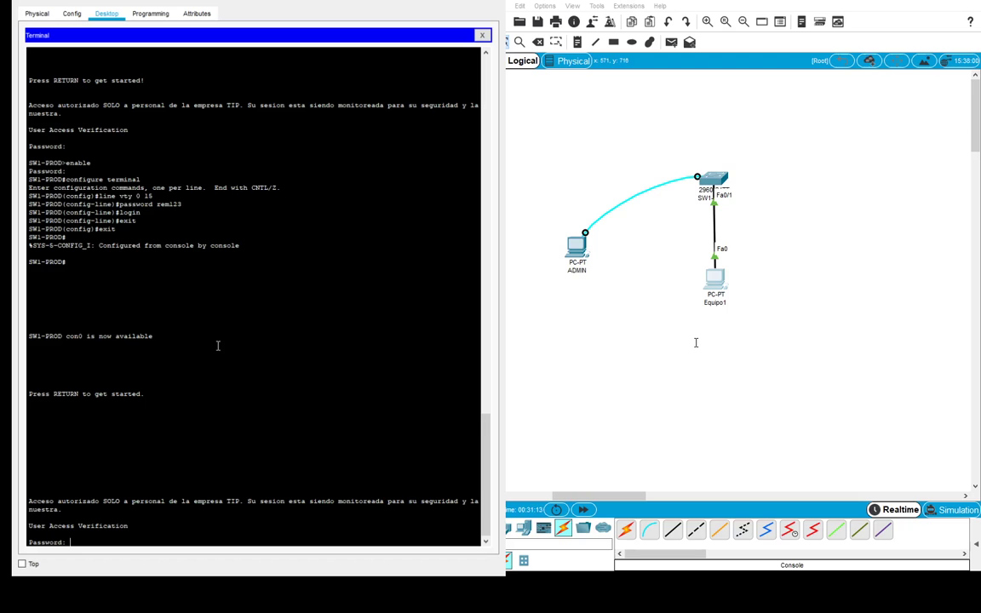
pyautogui.press('Return')
pyautogui.write('enable')
pyautogui.press('Return')
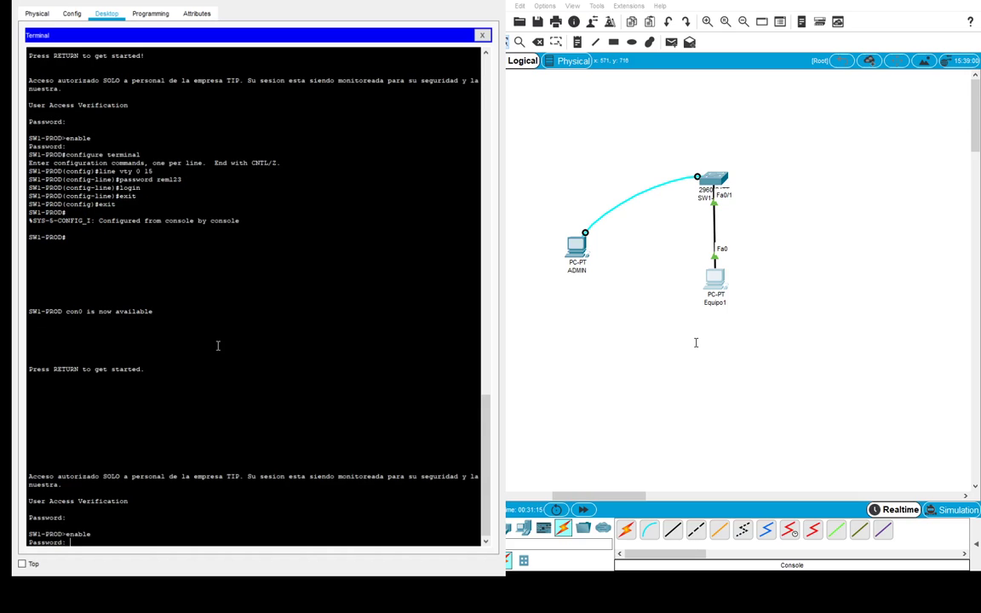
pyautogui.press('Return')
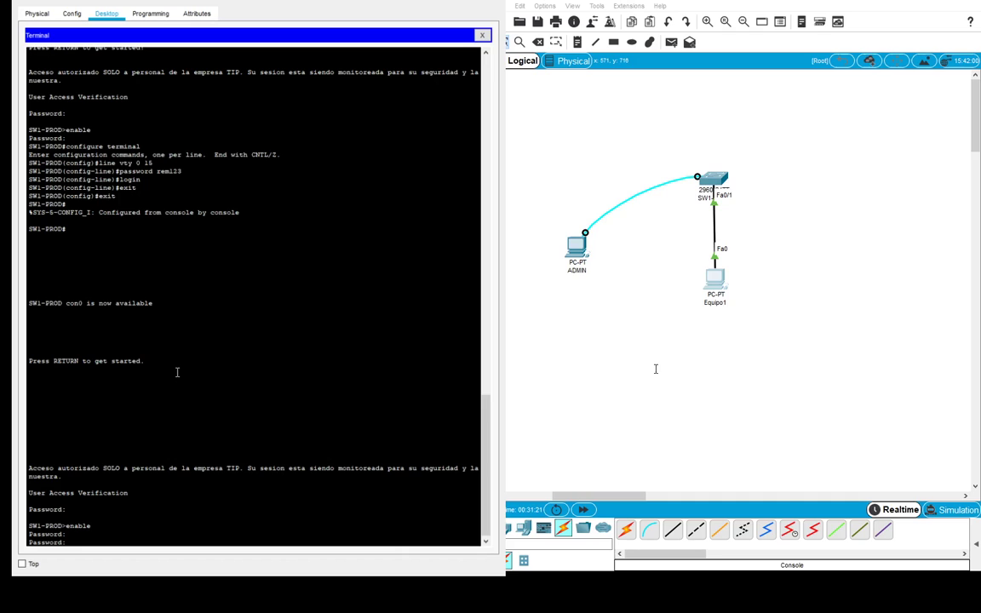
pyautogui.press('Return')
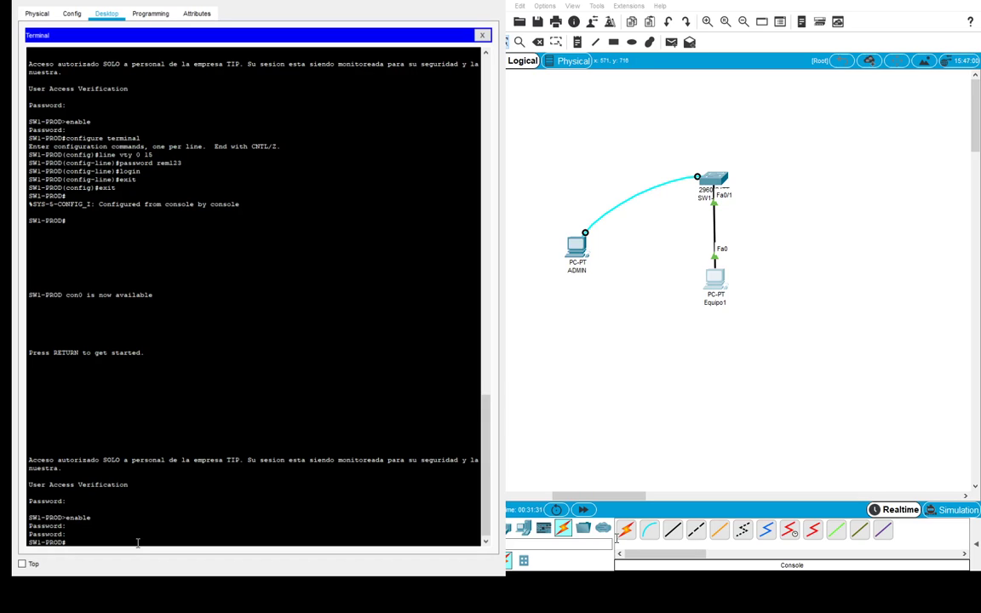
pyautogui.write('configure terminal')
pyautogui.press('Return')
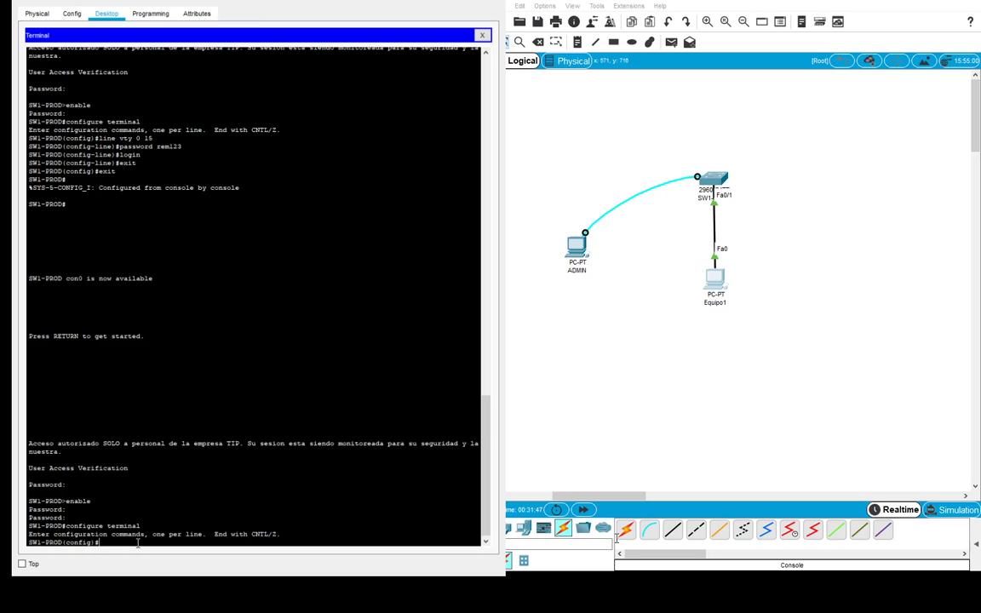
# - Set ip domain-name tip.edu.uy and generate RSA keys with a 768-bit modulus
pyautogui.write('ip domain-name tip.edu.uy')
pyautogui.press('Return')
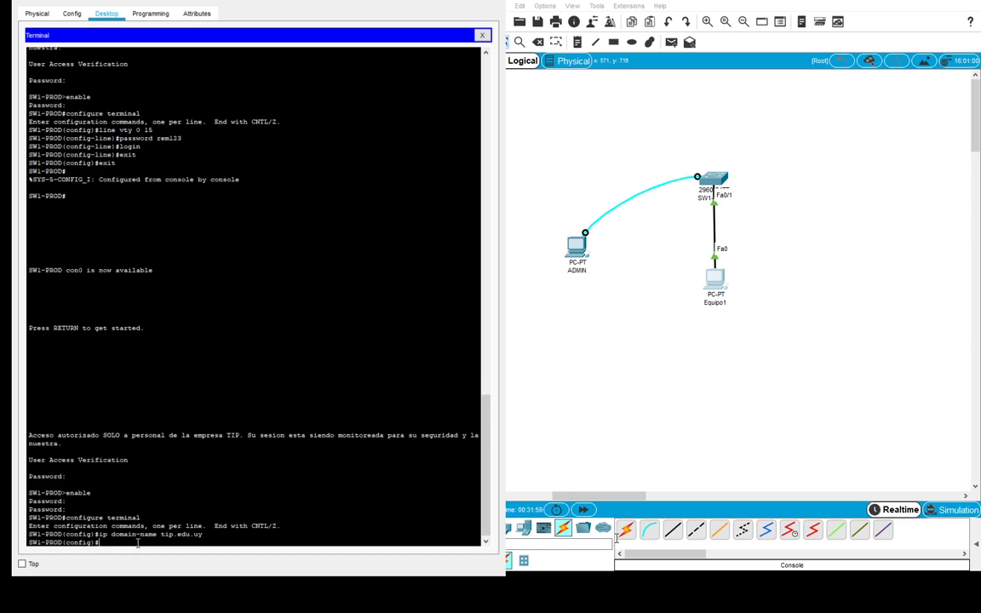
pyautogui.write('crypto key generate rsa')
pyautogui.press('Return')
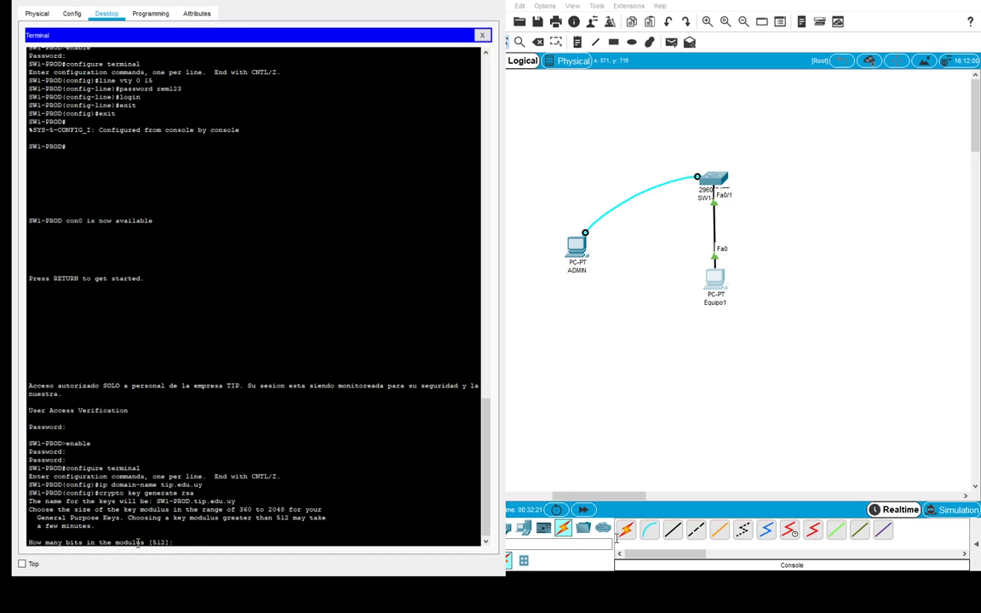
pyautogui.write('68')
pyautogui.press('Return')
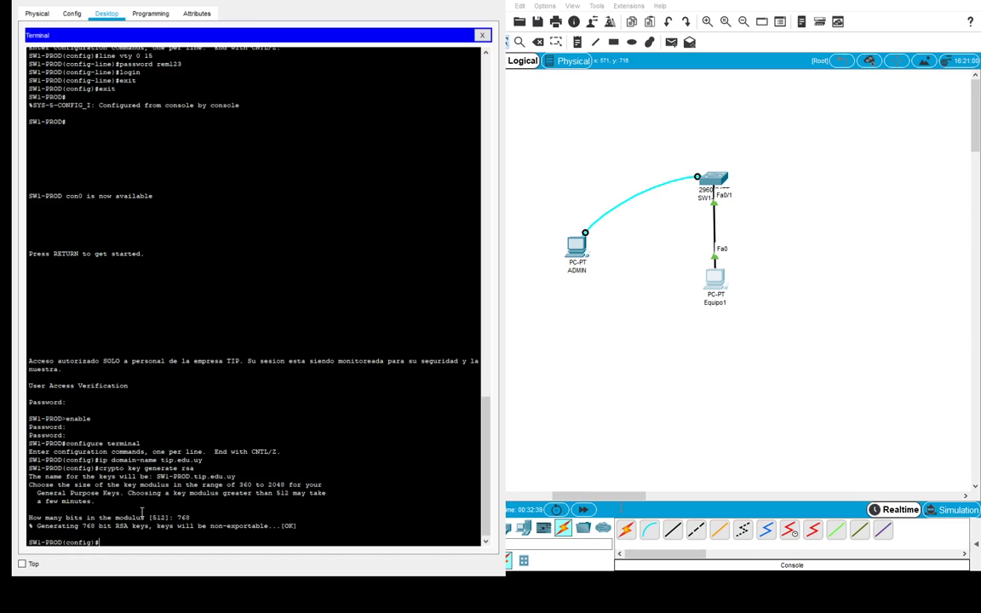
# - Create a local username with a password, then set transport input ssh on line vty 0 15
pyautogui.write('username jesus password tip2020')
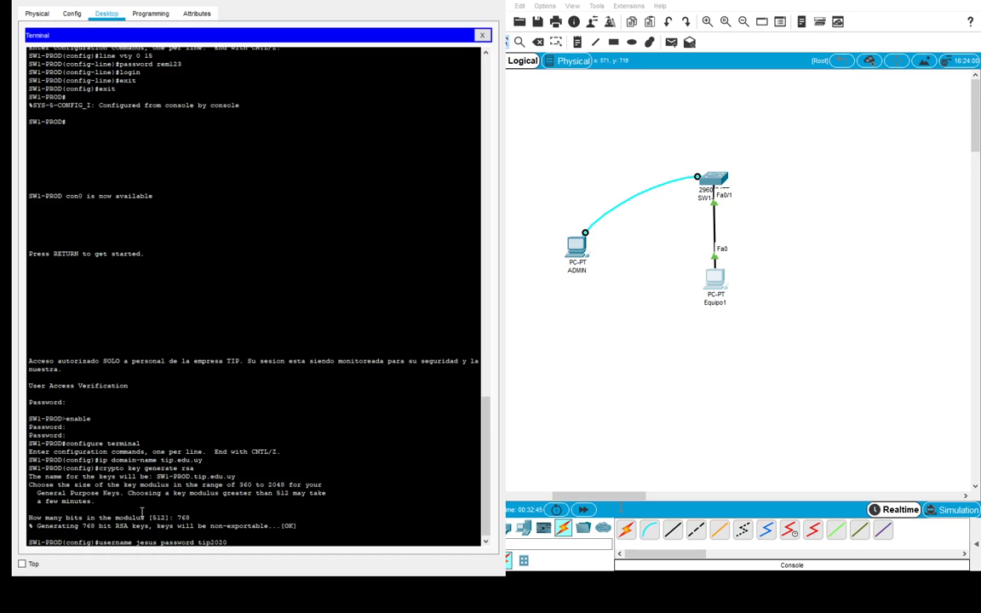
pyautogui.press('Return')
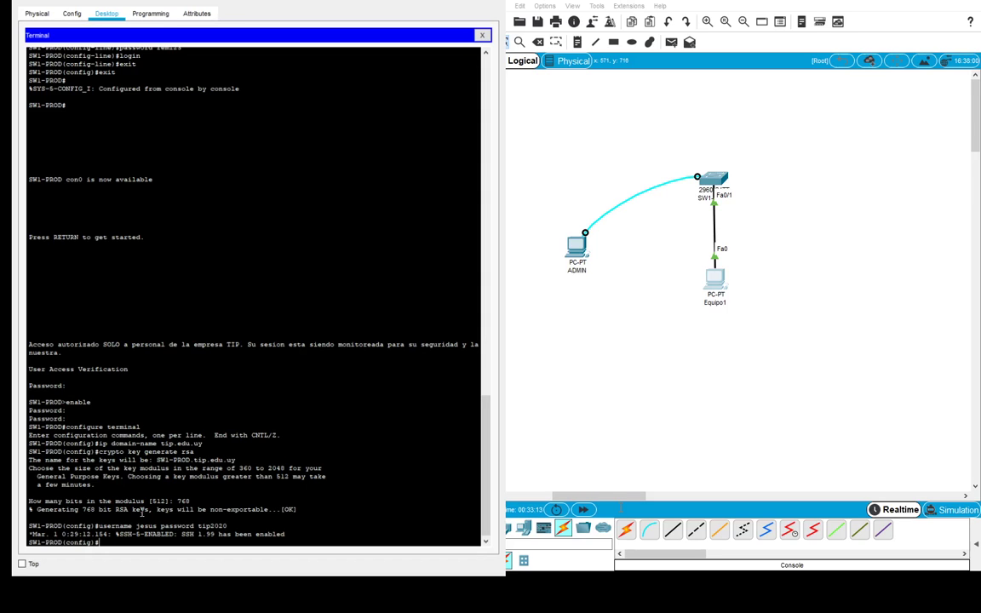
pyautogui.write('line vty 0 15')
pyautogui.press('Return')
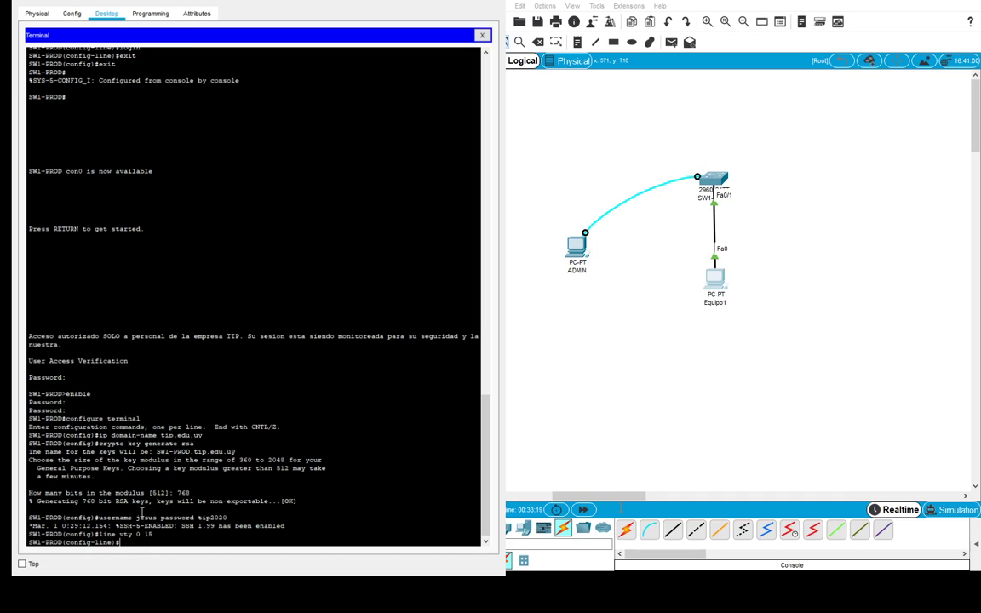
pyautogui.write('transport input ssh')
pyautogui.press('Return')
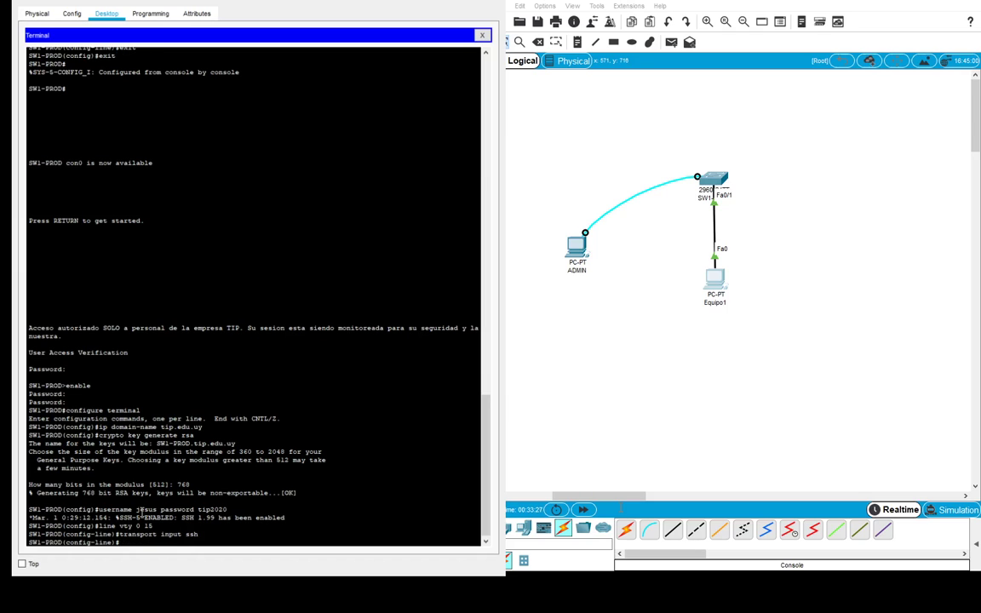
pyautogui.write('login')
# - Finish login local on the VTY lines and leave line configuration
pyautogui.write('local')
pyautogui.press('Return')
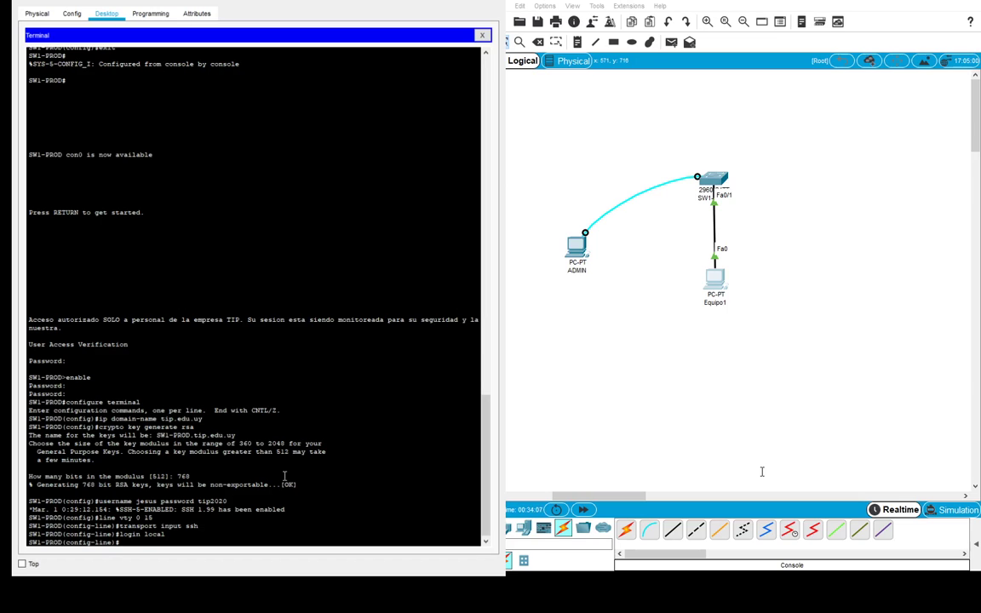
pyautogui.write('exit')
pyautogui.press('Return')
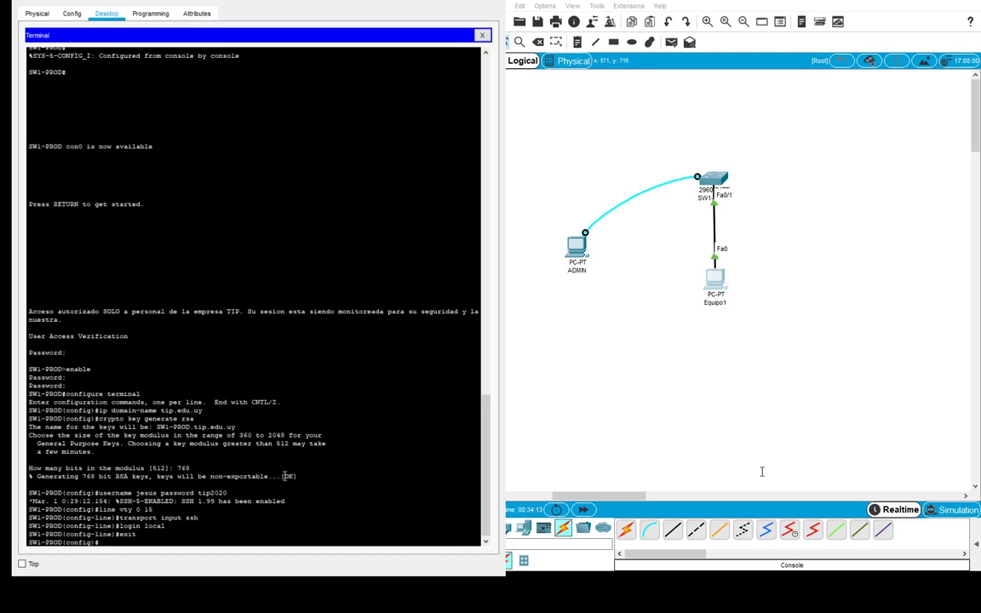
# - Set ip ssh version 2, exit configuration mode, and close the SW1-PROD window
pyautogui.write('ip ssh version 2')
pyautogui.press('Return')
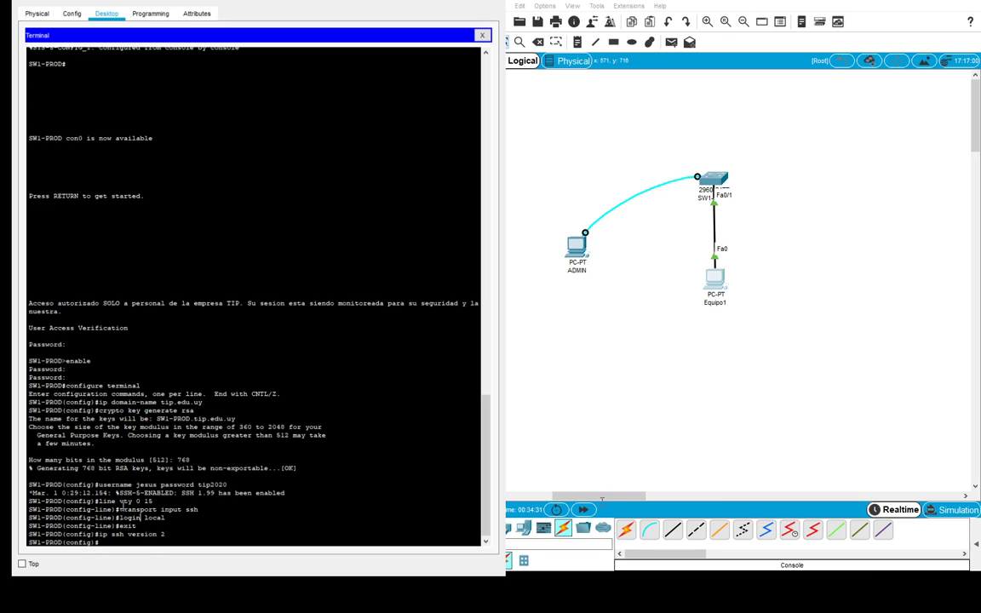
pyautogui.press('Return')
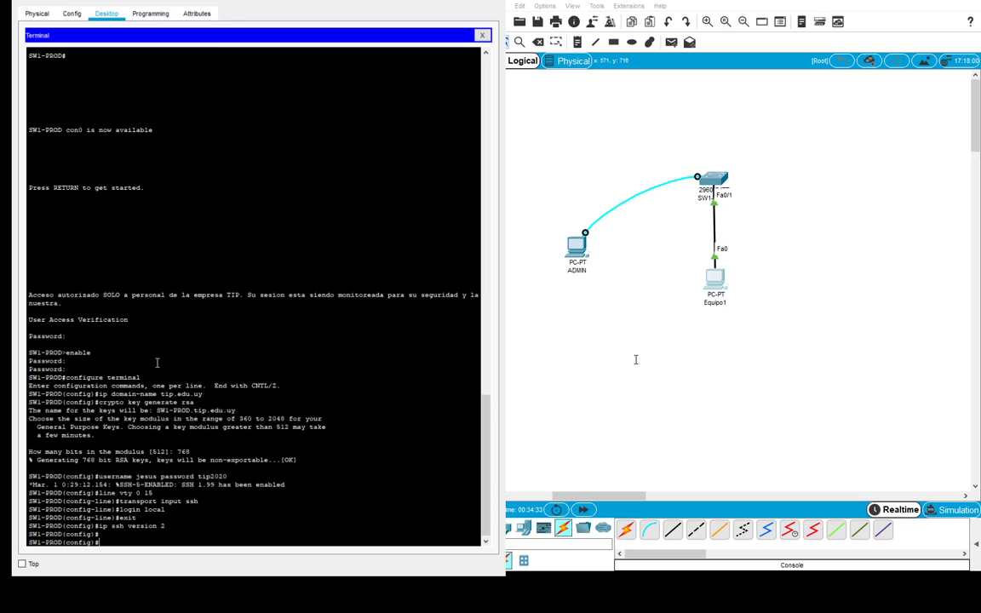
pyautogui.write('exit')
pyautogui.press('Return')
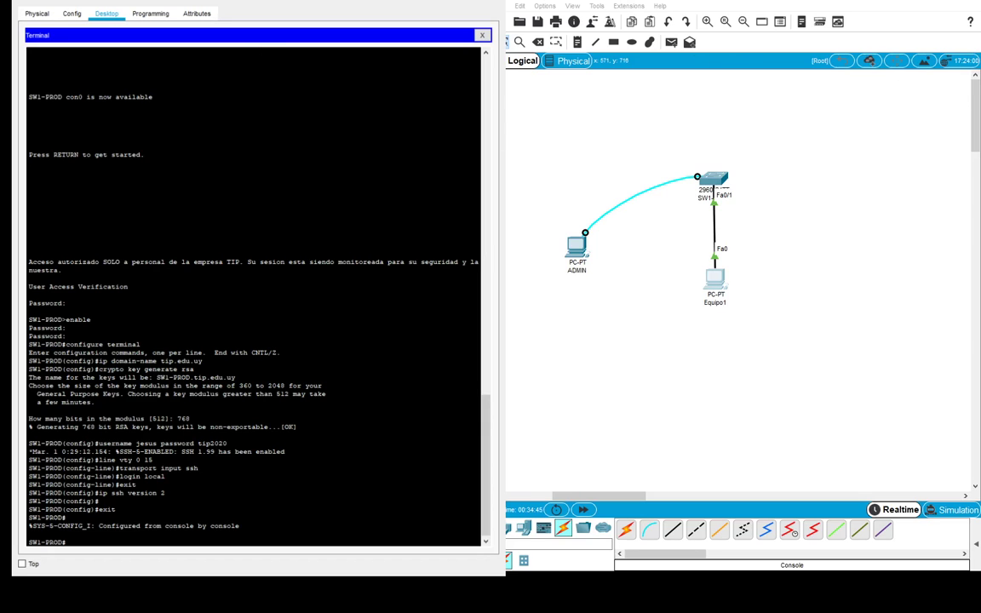
pyautogui.hotkey('alt', 'F4')
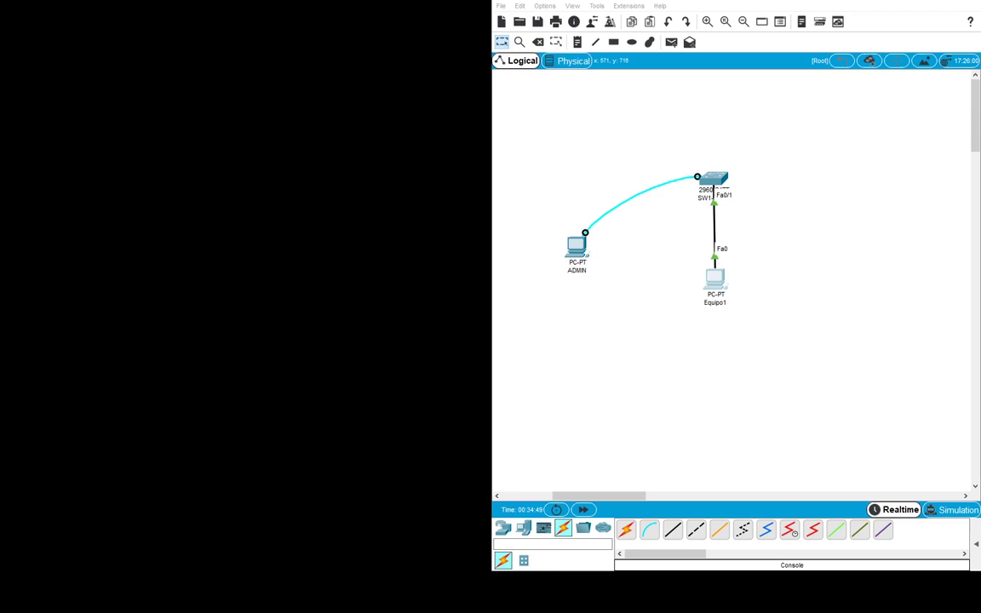
# - From the ADMIN PC's command prompt, run ssh -l with the local username to 192.168.0.254
pyautogui.hotkey('alt', 'Tab')
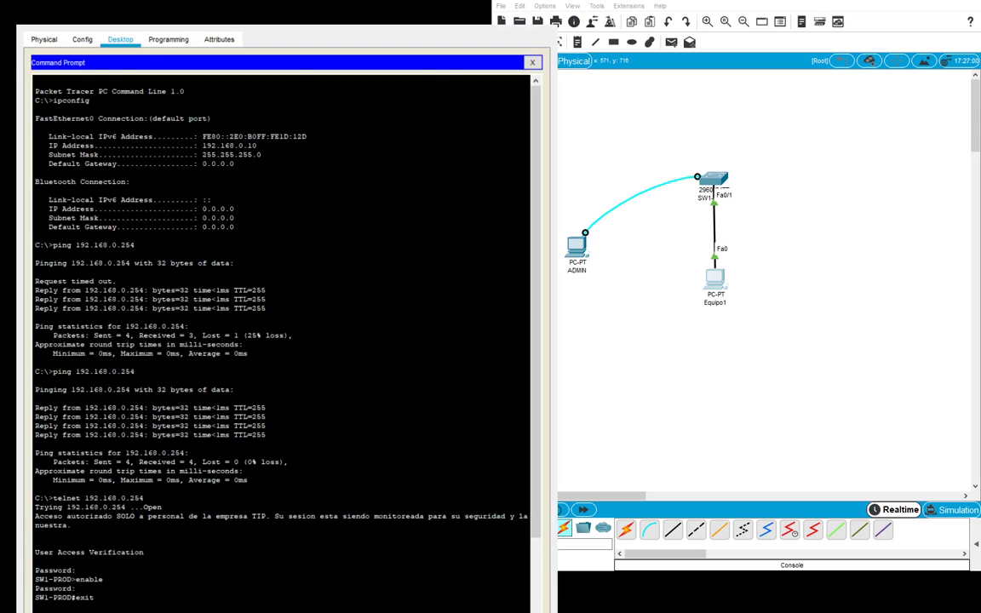
pyautogui.hotkey('alt', 'F4')
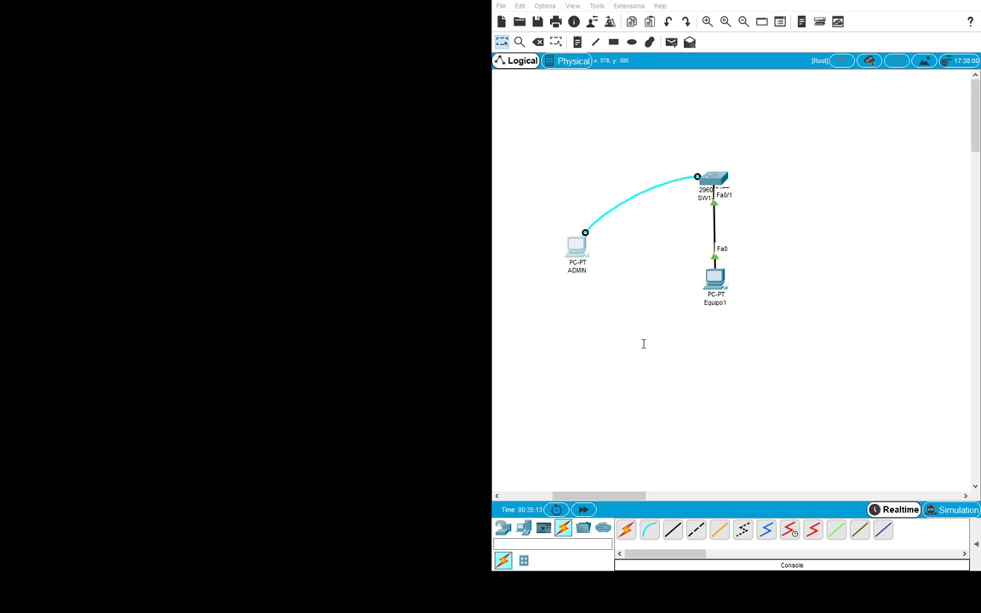
pyautogui.click(906, 13)
pyautogui.hotkey('alt', 'Tab')
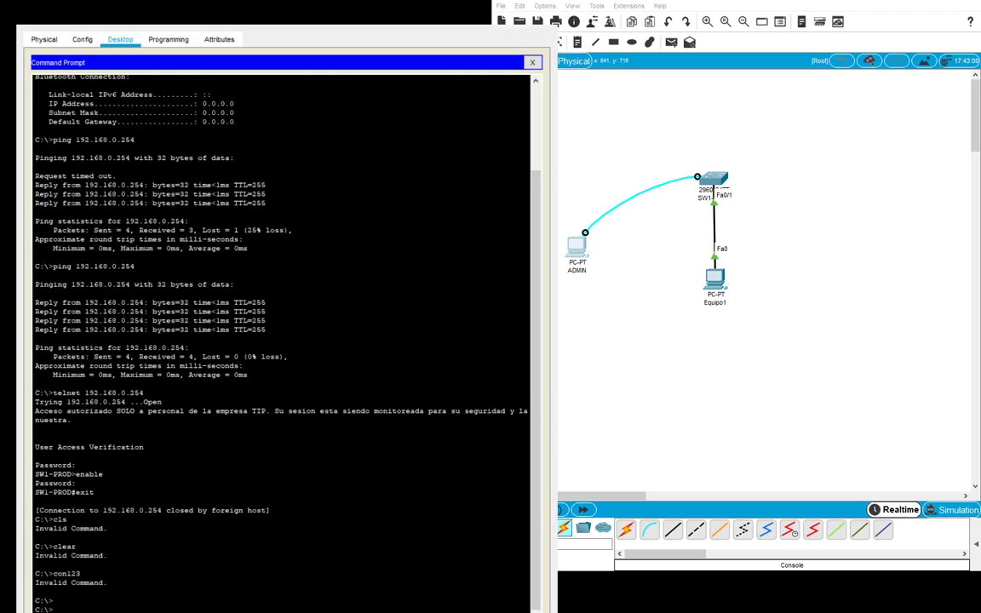
pyautogui.hotkey('alt', 'Tab')
pyautogui.hotkey('alt', 'Tab')
pyautogui.scroll(-1, 198, 578)
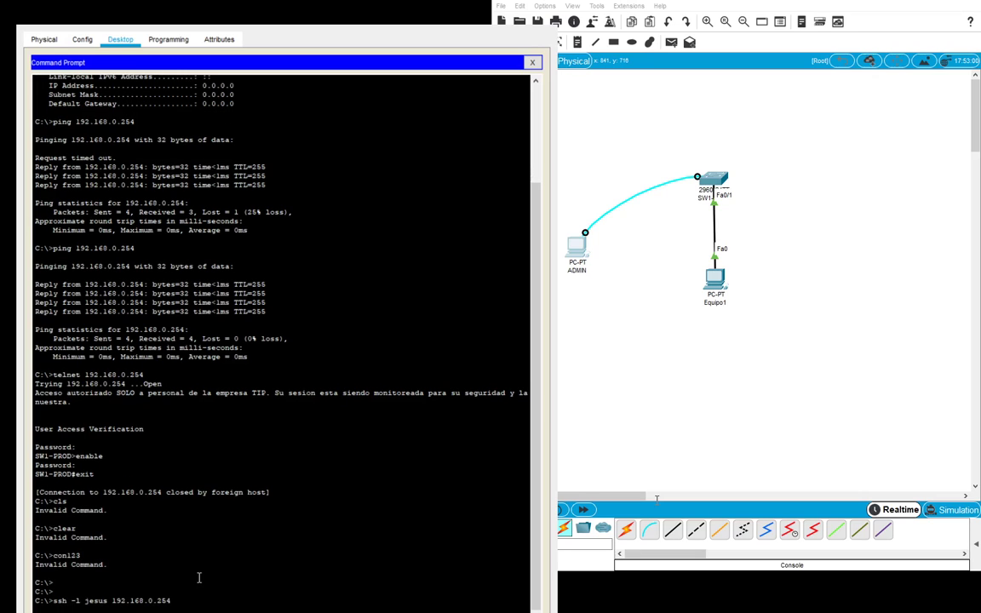
pyautogui.press('Return')
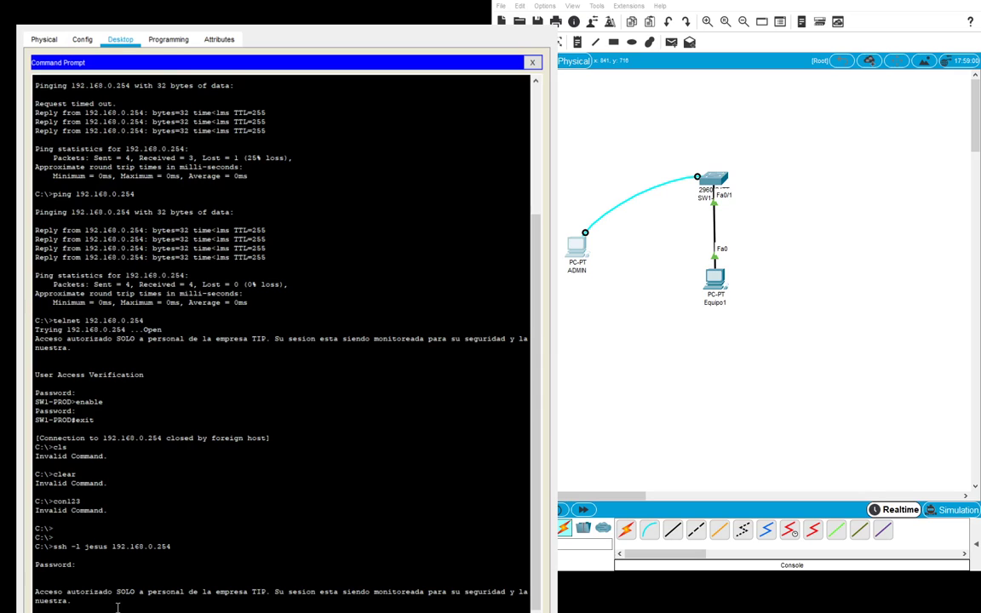
# - Over SSH, enter enable mode and run show running-config to list SW1-PROD's configuration
pyautogui.write('enable')
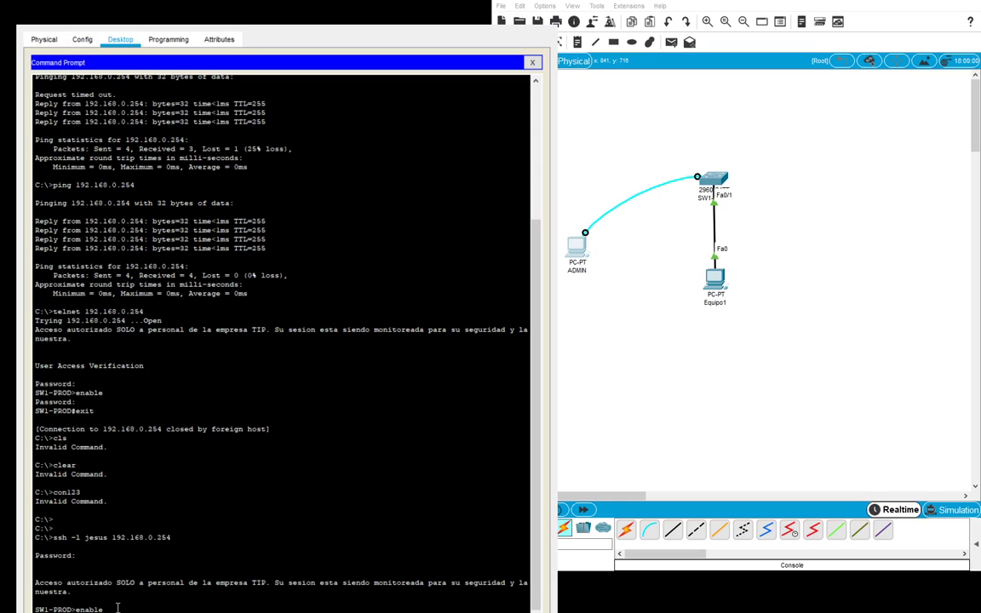
pyautogui.press('Return')
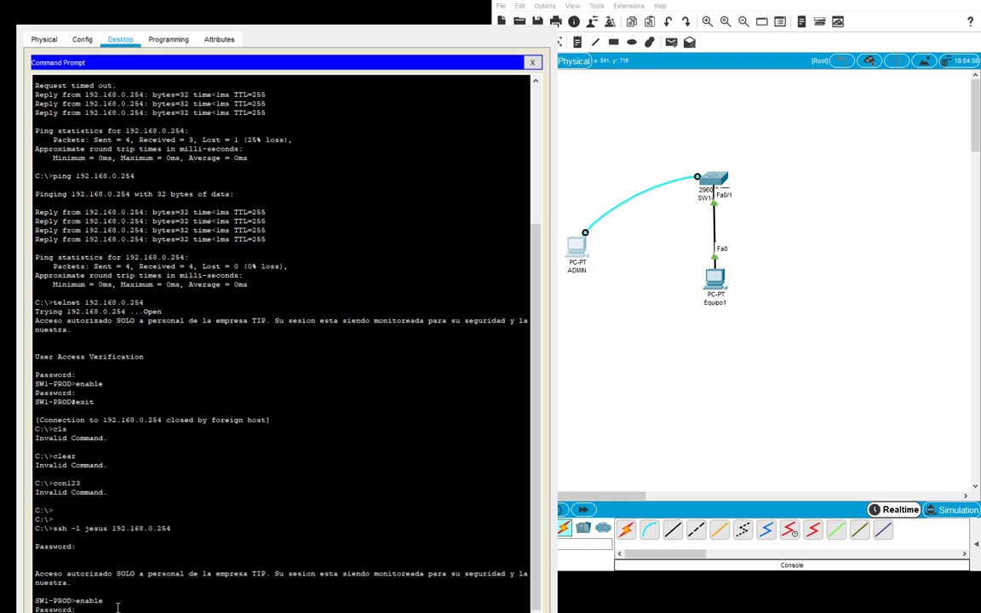
pyautogui.press('Return')
pyautogui.write('show running-config')
pyautogui.press('Return')
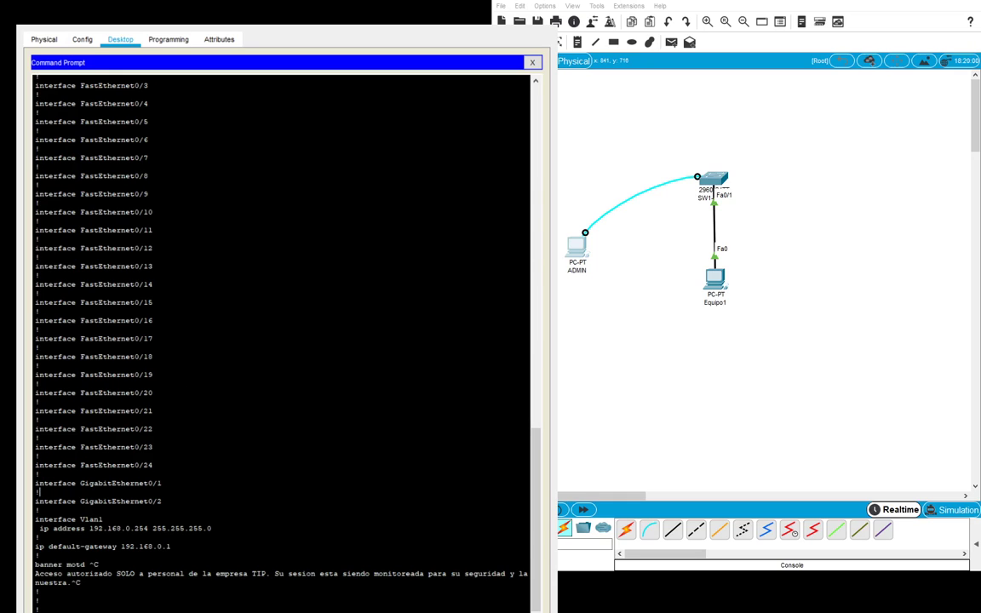
pyautogui.moveTo(171, 13); pyautogui.dragTo(154, 0)
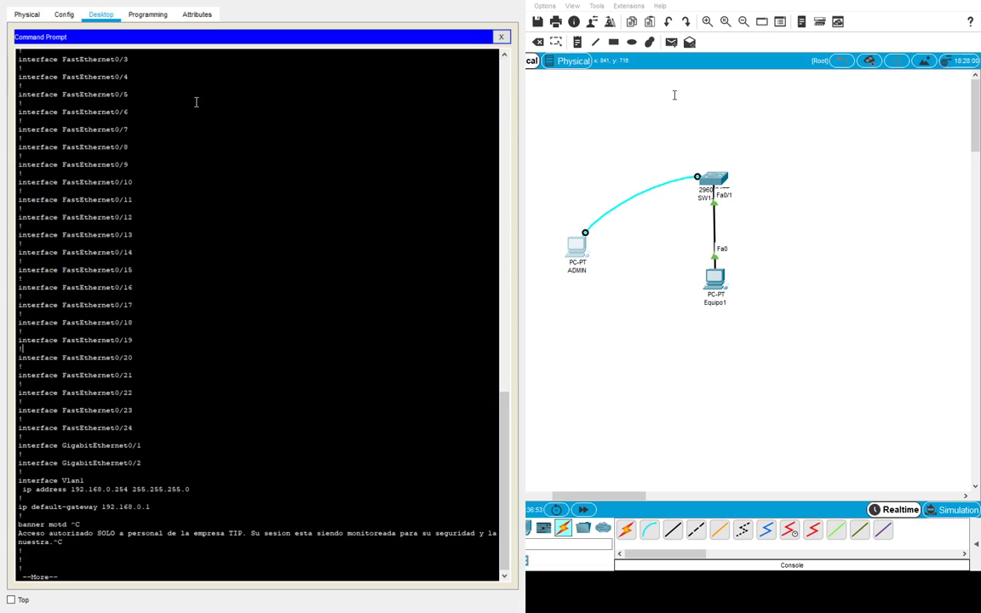
# - Add a generic PC right of Equipo1 and name it Equipo2
pyautogui.click(282, 199)
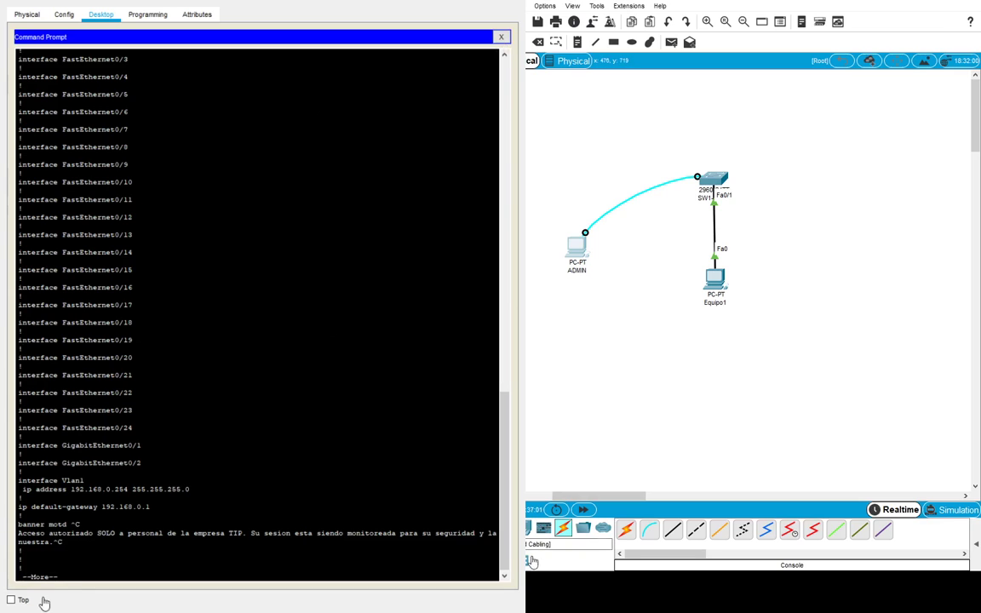
pyautogui.click(626, 530)
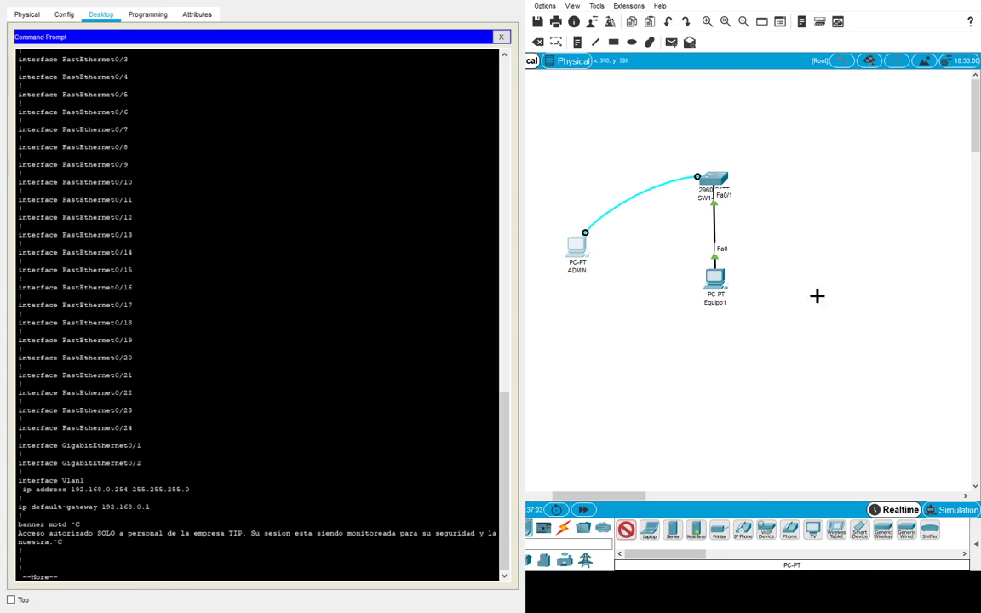
pyautogui.click(790, 277)
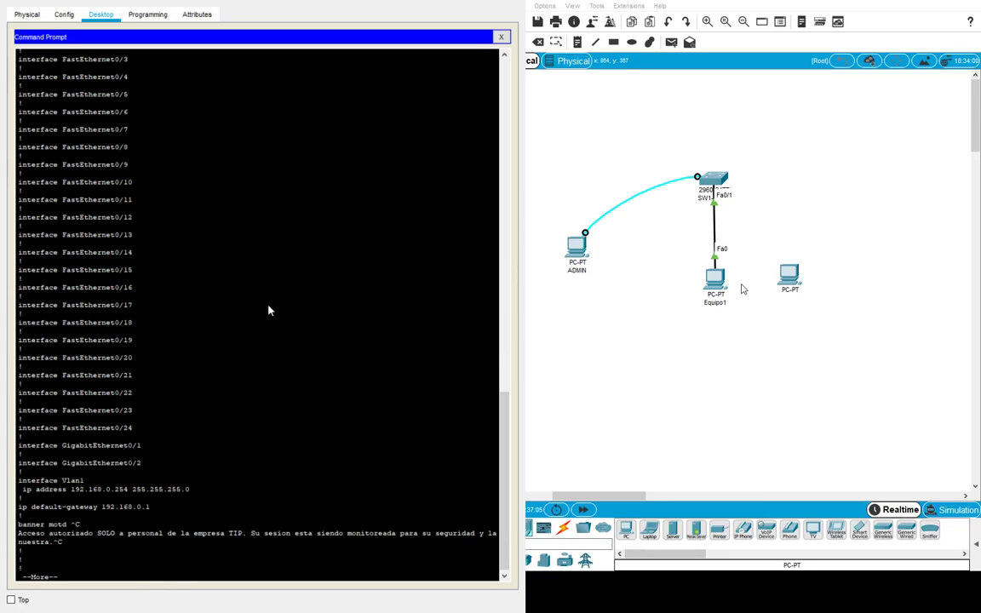
pyautogui.write('Equipo2')
pyautogui.press('Return')
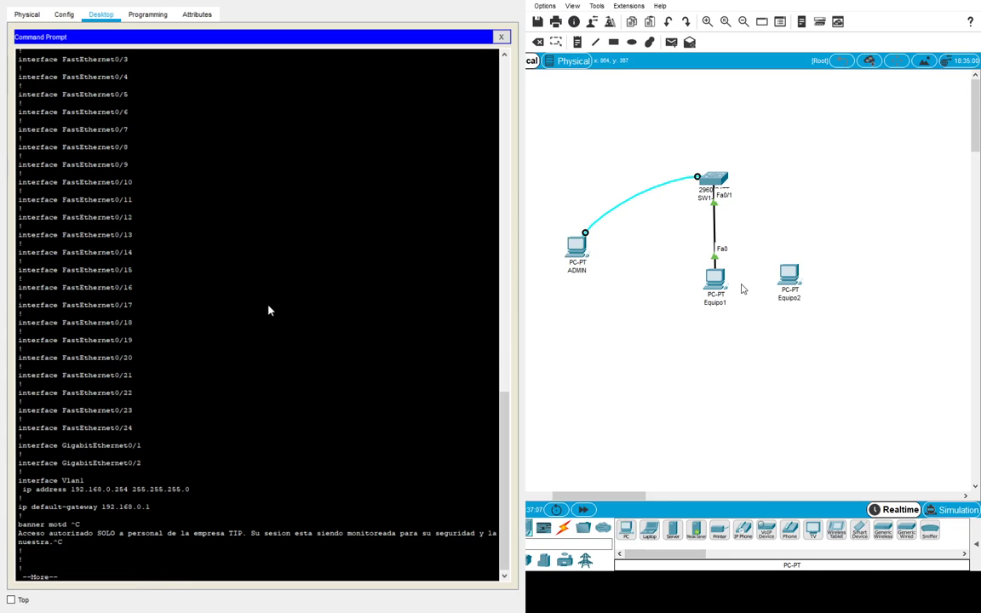
pyautogui.moveTo(807, 281); pyautogui.dragTo(822, 279)
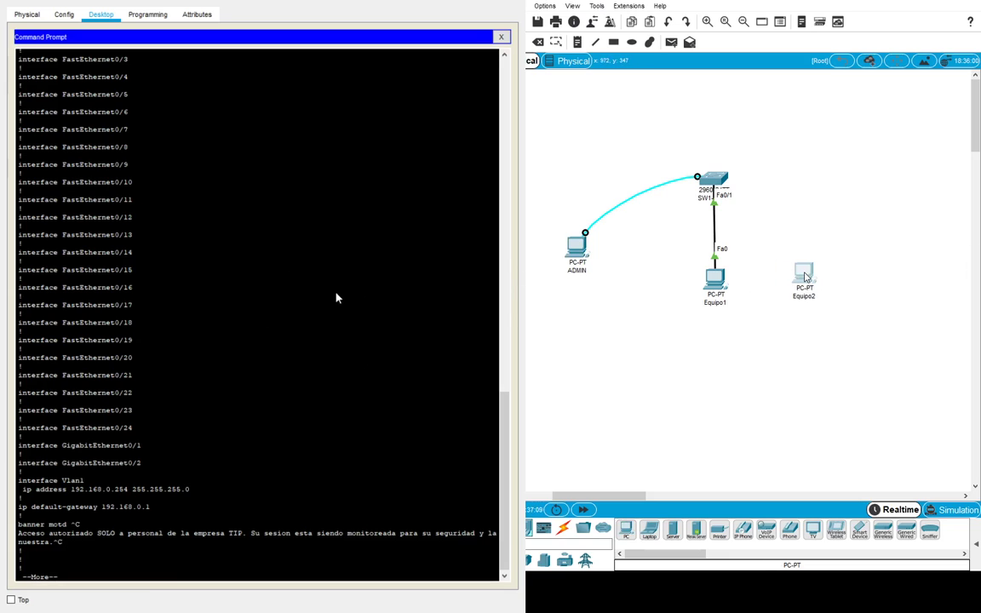
# - Cable Equipo2 to SW1's Fa0/10 with a copper straight-through cable
pyautogui.click(564, 530)
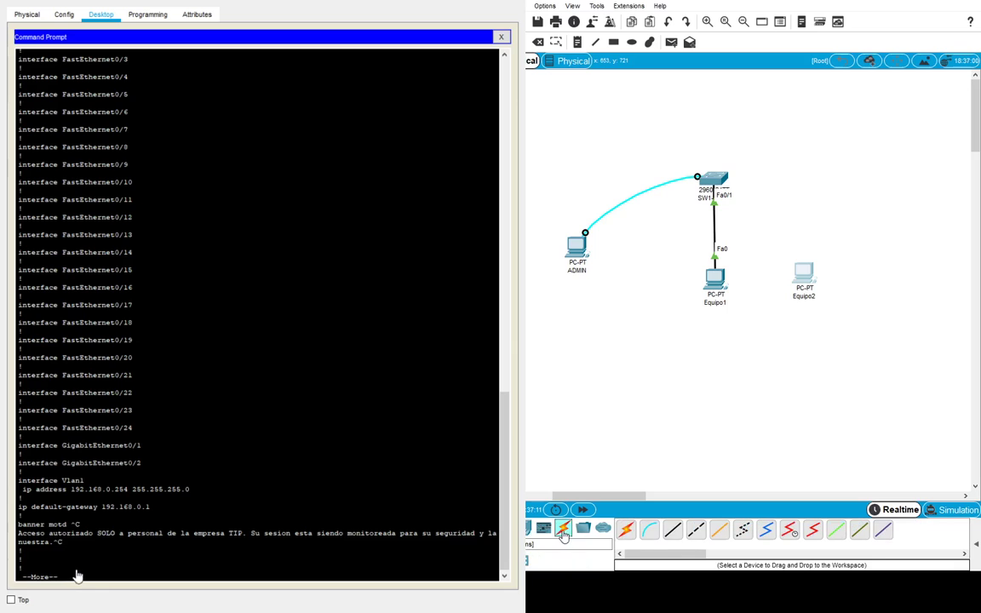
pyautogui.click(805, 274)
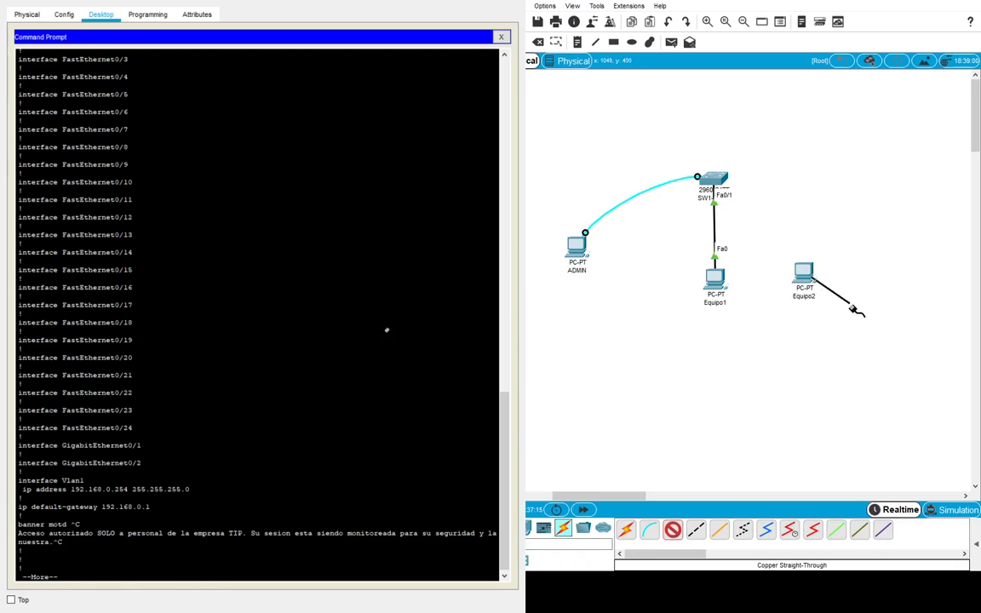
pyautogui.click(720, 179)
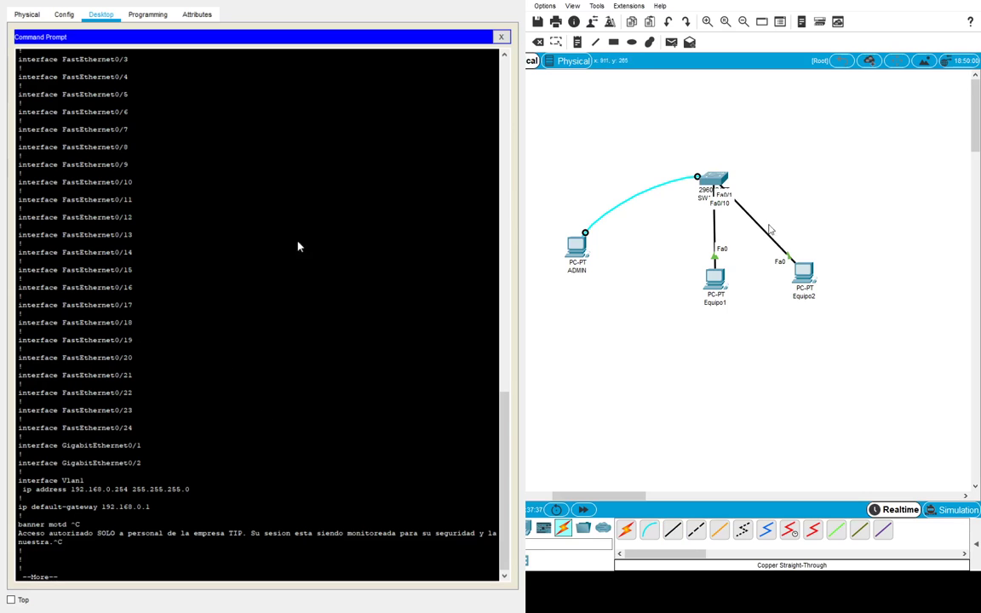
pyautogui.moveTo(804, 272); pyautogui.dragTo(791, 112)
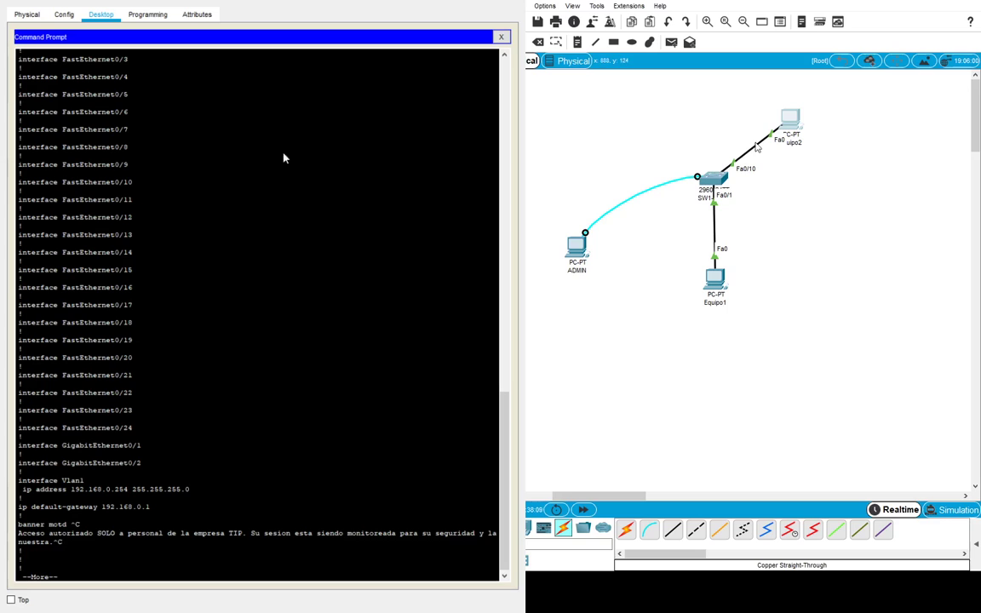
# - Move Equipo2 further right, above and to the right of SW1
pyautogui.moveTo(788, 124); pyautogui.dragTo(873, 99)
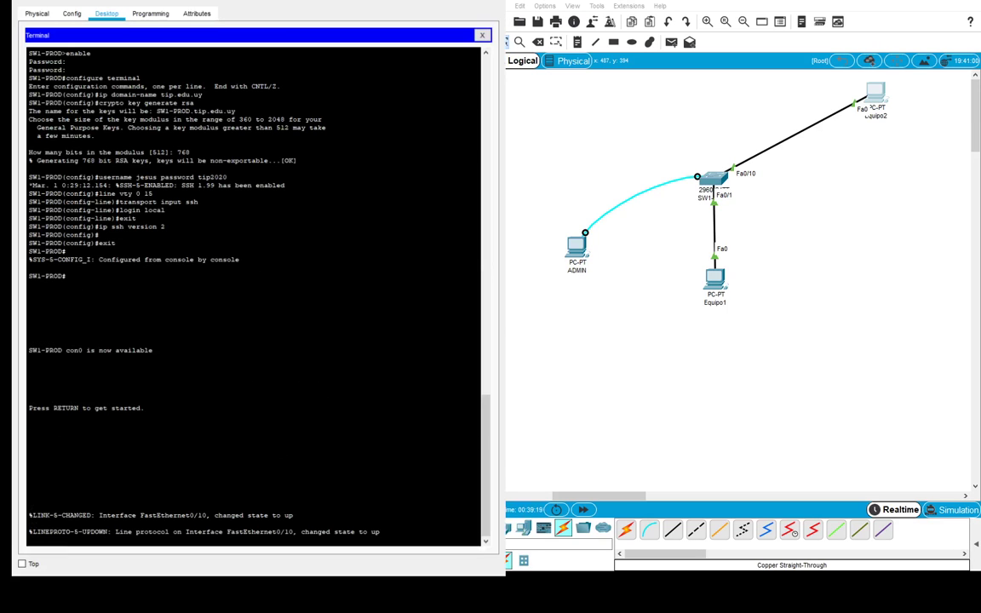
# - On the SW1-PROD console, enter privileged mode and global configuration mode
pyautogui.press('Return')
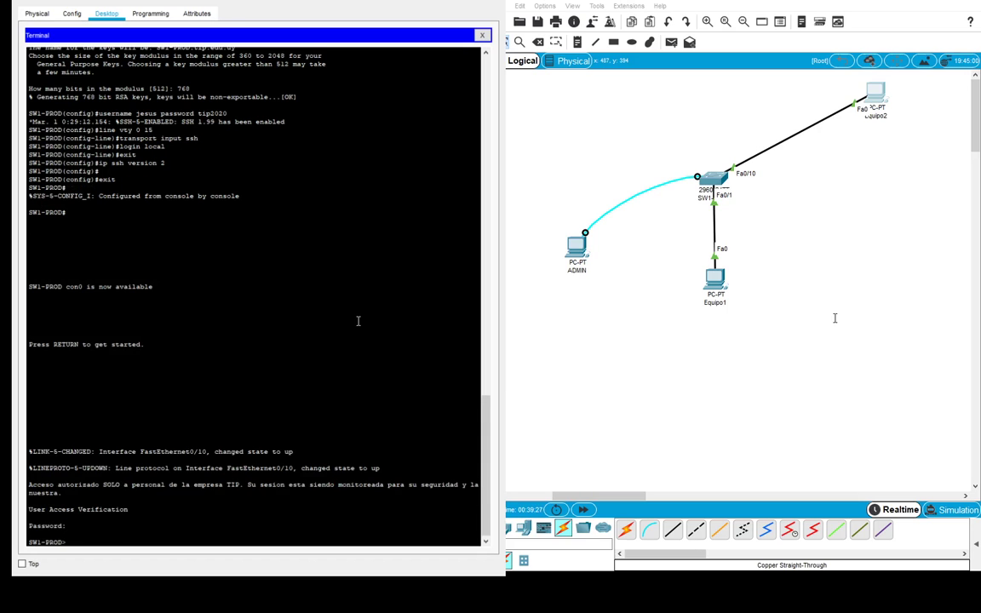
pyautogui.write('enable')
pyautogui.press('Return')
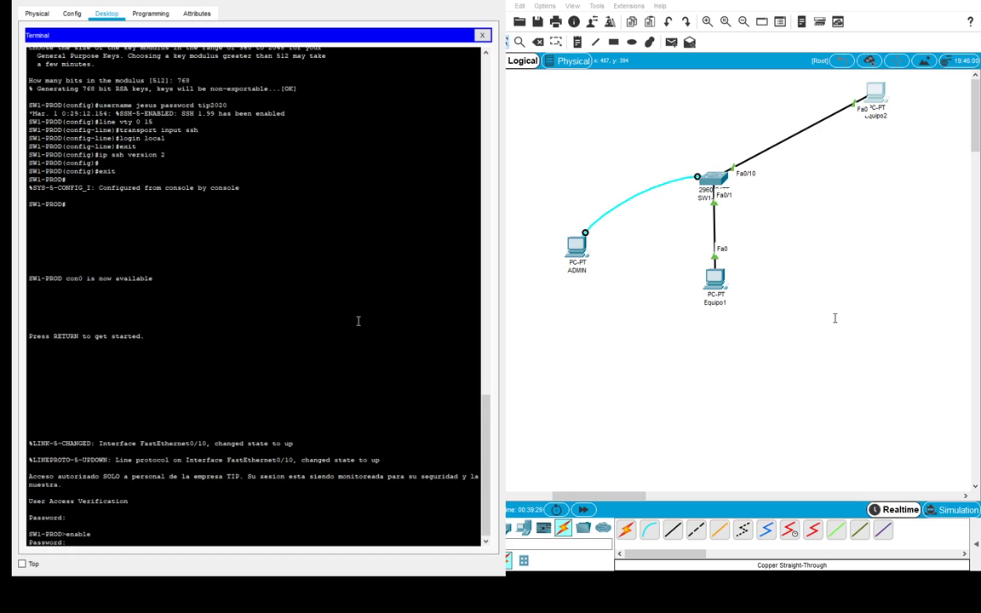
pyautogui.press('Return')
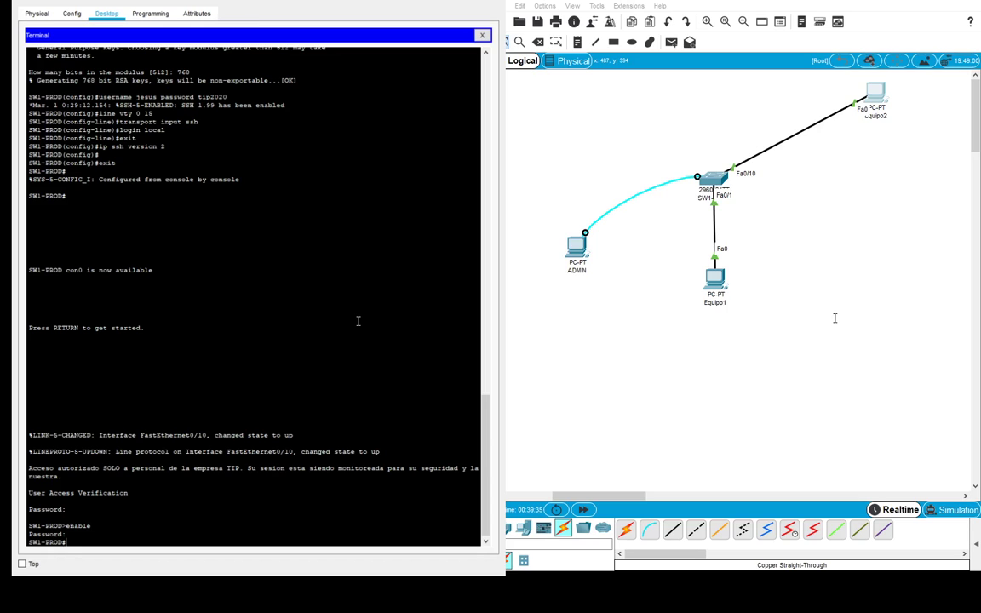
pyautogui.write('configure terminal')
pyautogui.press('Return')
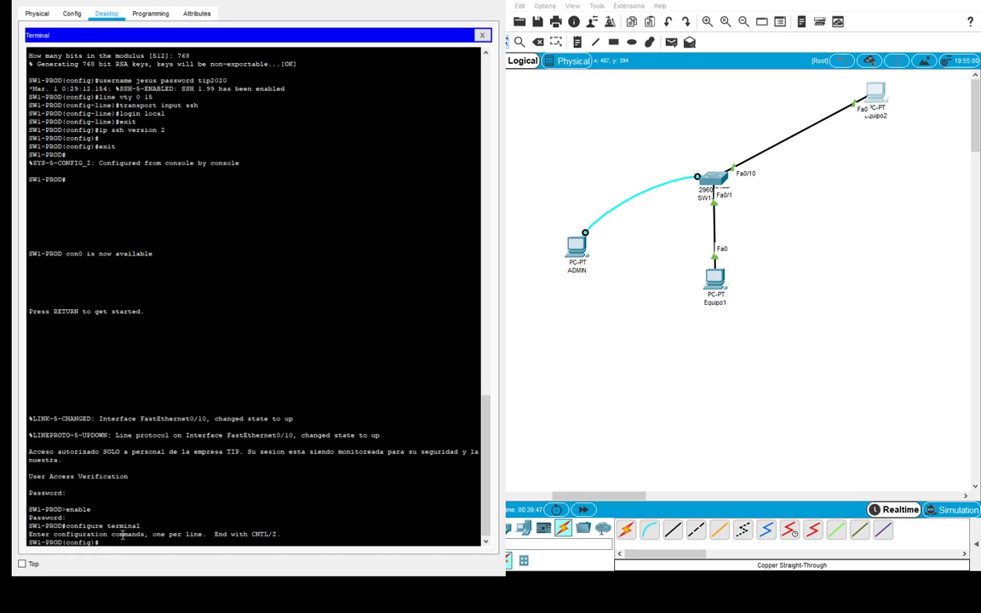
# - Select interface range fastethernet0/10-24, fixing the typo, and shut the ports down
pyautogui.write('interface range fasetethernet0')
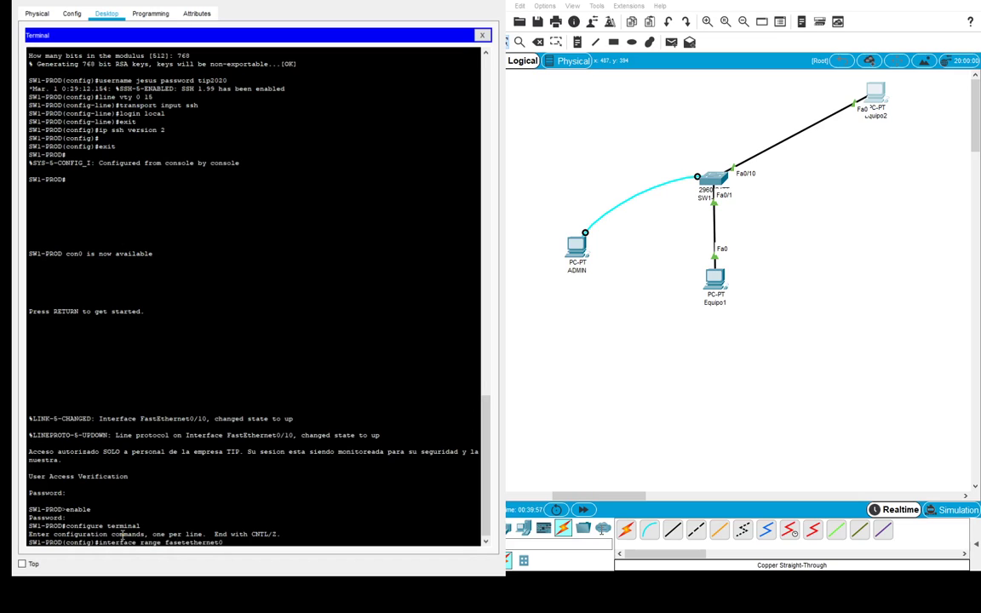
pyautogui.write('/')
pyautogui.write('10-24')
pyautogui.press('Return')
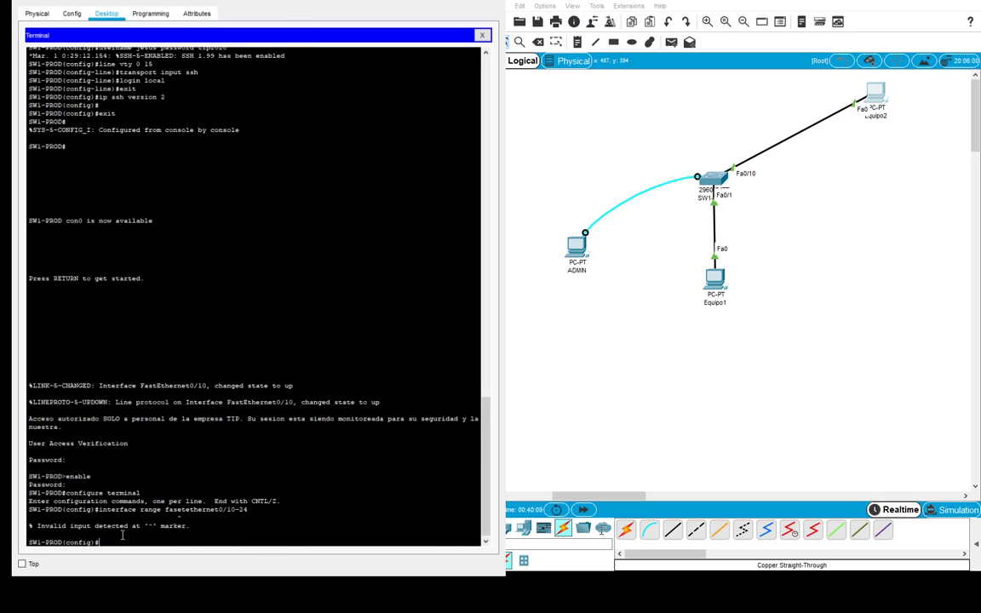
pyautogui.press('Up')
pyautogui.press('Left')
pyautogui.press('Left')
pyautogui.press('Left')
pyautogui.press('Left')
pyautogui.press('Left')
pyautogui.press('Left')
pyautogui.press('Left')
pyautogui.press('Left')
pyautogui.press('Left')
pyautogui.press('Left')
pyautogui.press('Left')
pyautogui.press('Left')
pyautogui.press('Left')
pyautogui.press('Left')
pyautogui.press('Left')
pyautogui.press('Left')
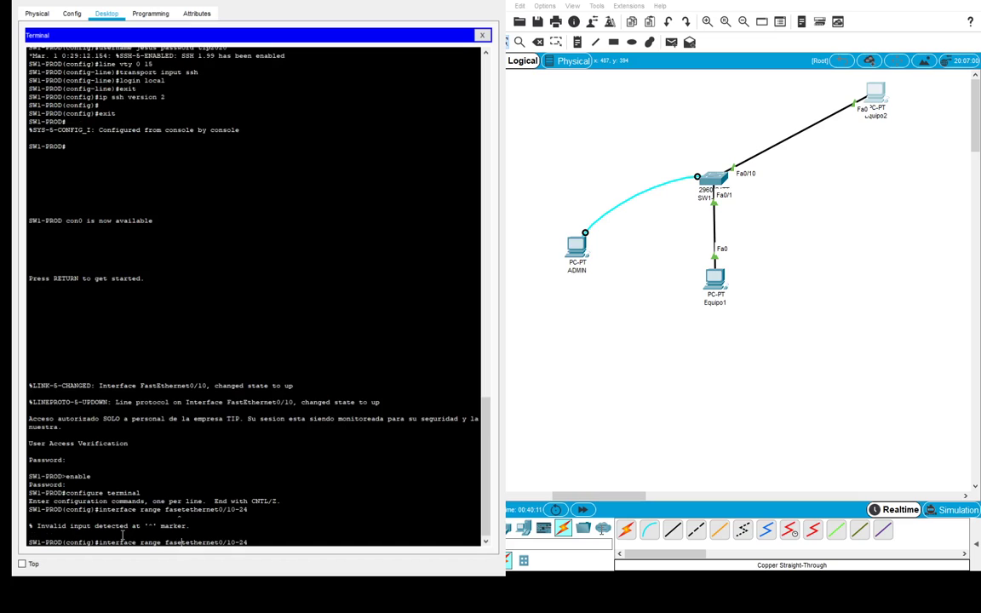
pyautogui.press('BackSpace')
pyautogui.press('Return')
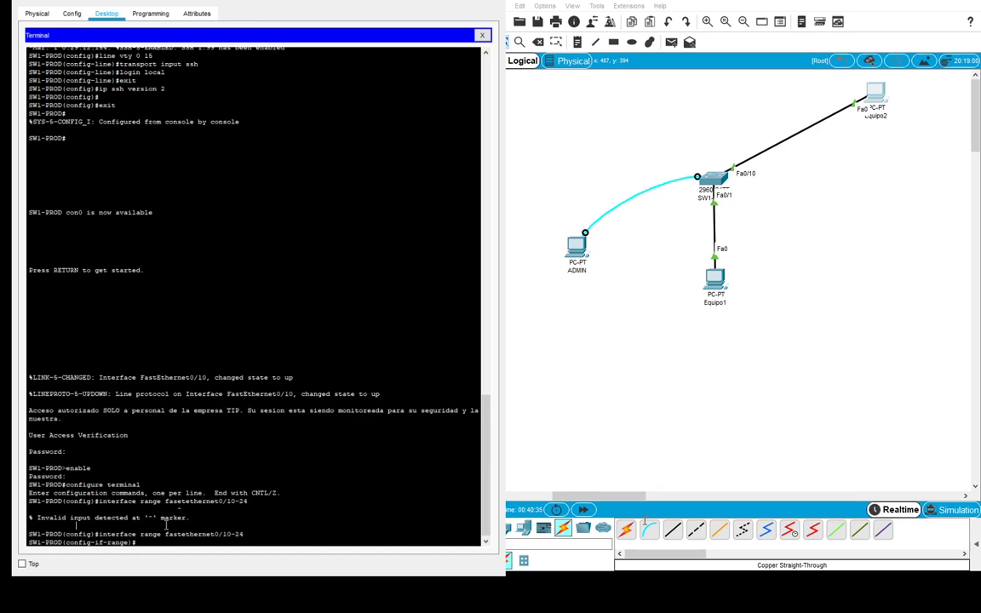
pyautogui.write('shutdown')
pyautogui.press('Return')
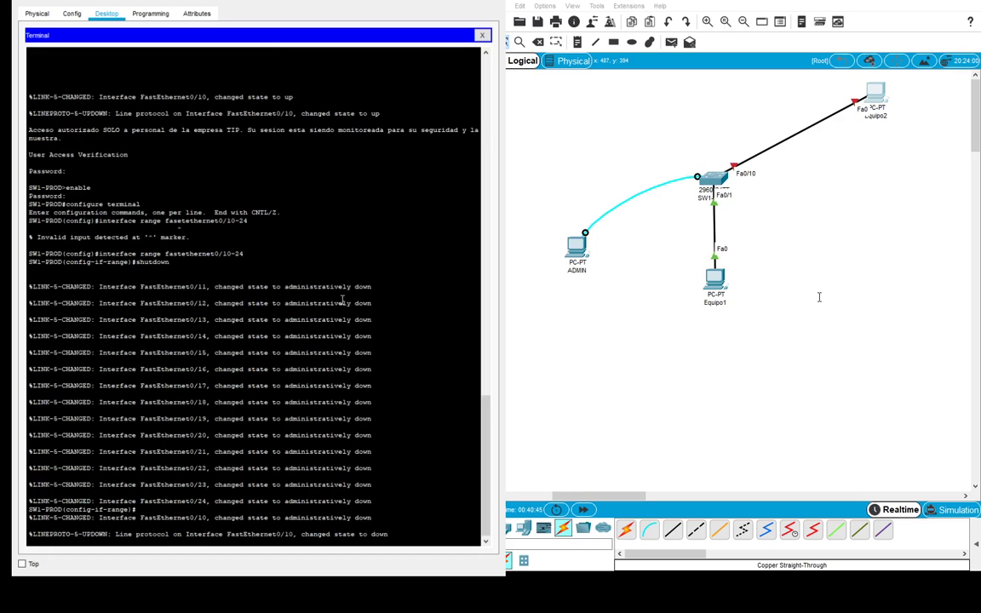
# - Get a fresh configuration prompt on the SW1-PROD console
pyautogui.press('Return')
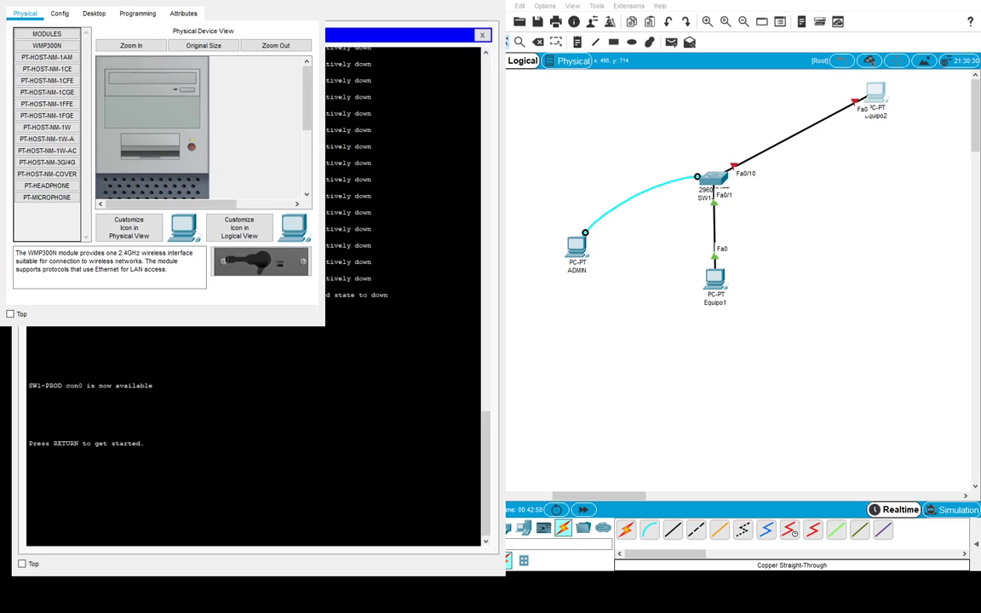
# - Give the PC static IP 192.168.0.11 with mask 255.255.255.0 and close its window
pyautogui.click(94, 13)
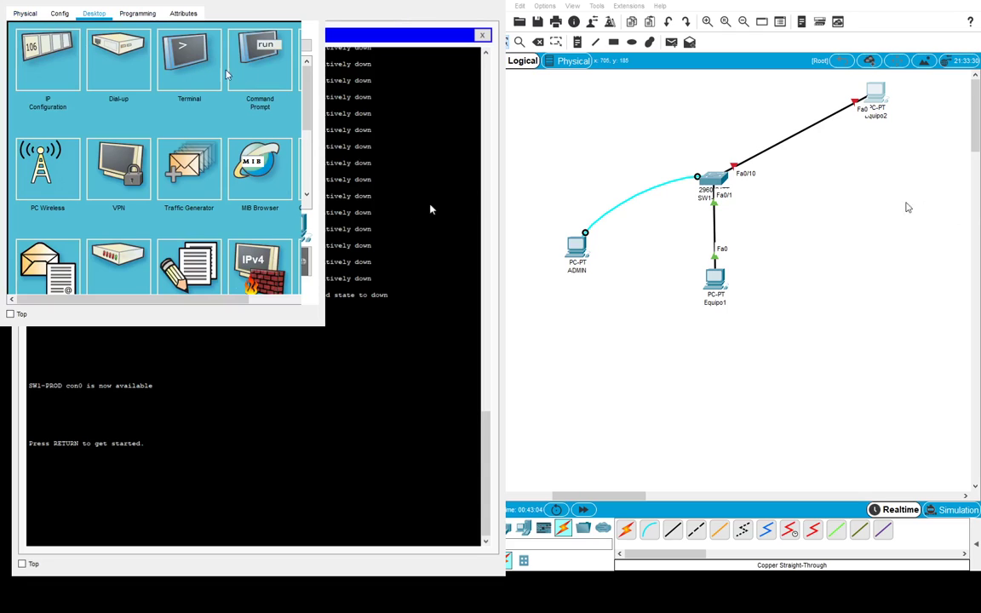
pyautogui.click(51, 64)
pyautogui.click(161, 95)
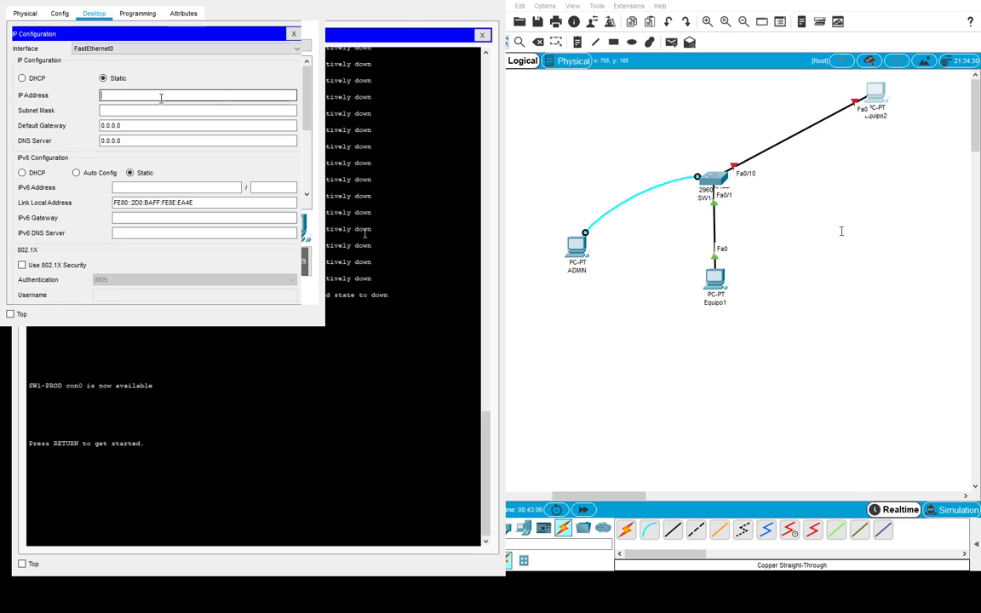
pyautogui.write('192.168.0.11')
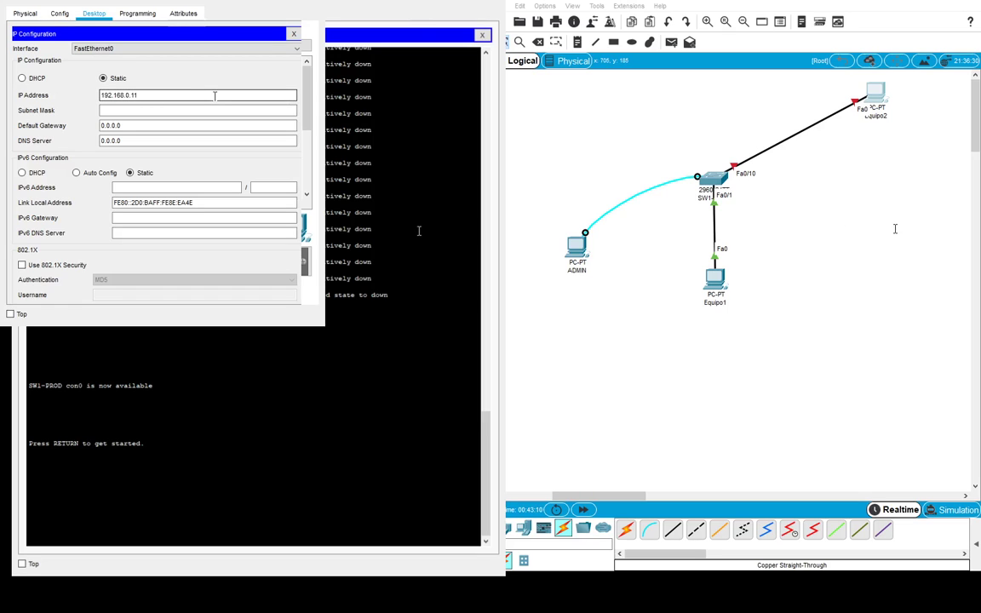
pyautogui.press('Tab')
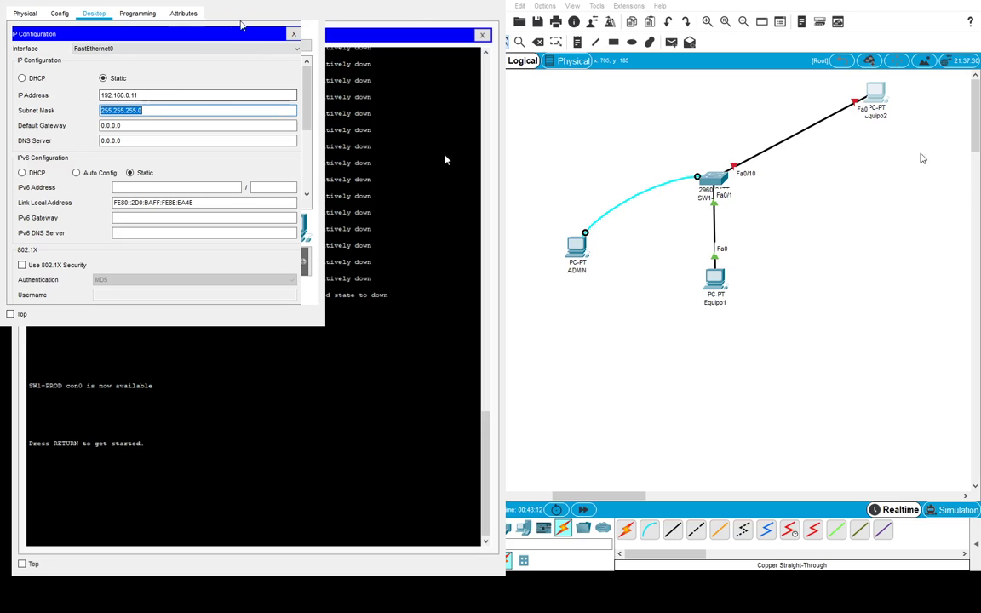
pyautogui.click(294, 35)
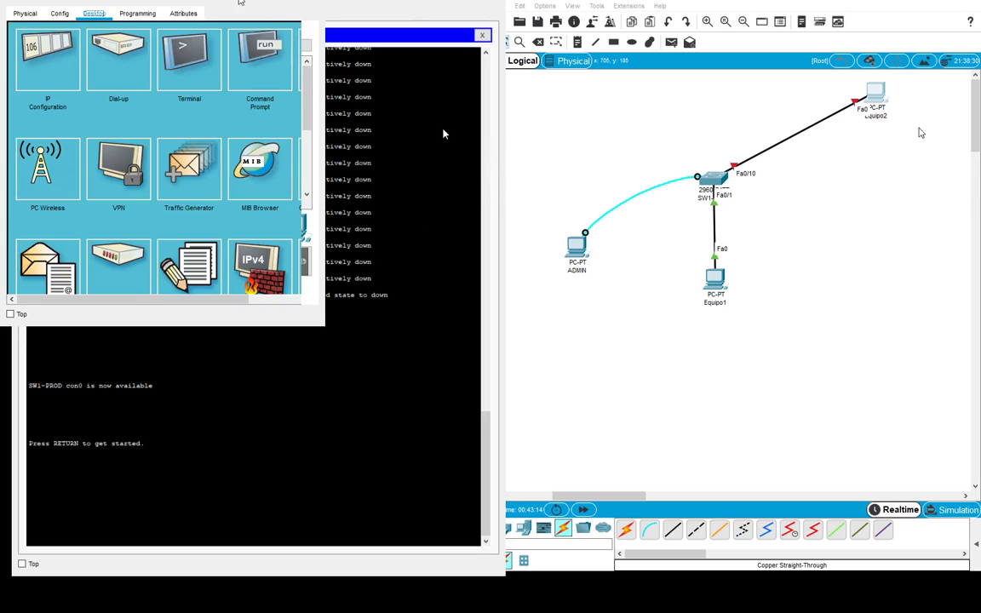
pyautogui.click(387, 122)
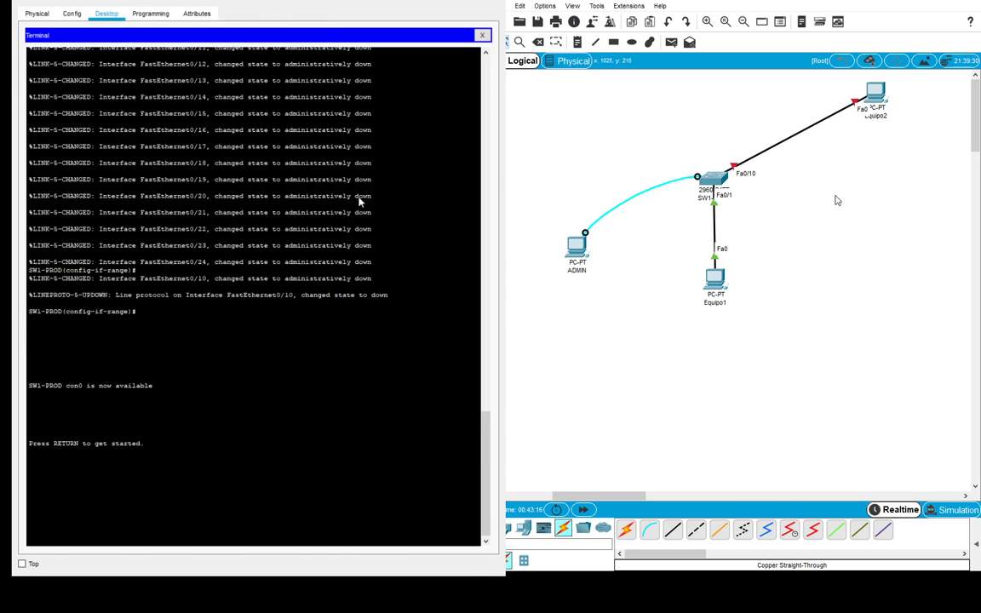
# - Delete the cable between SW1 and Equipo2
pyautogui.click(320, 181)
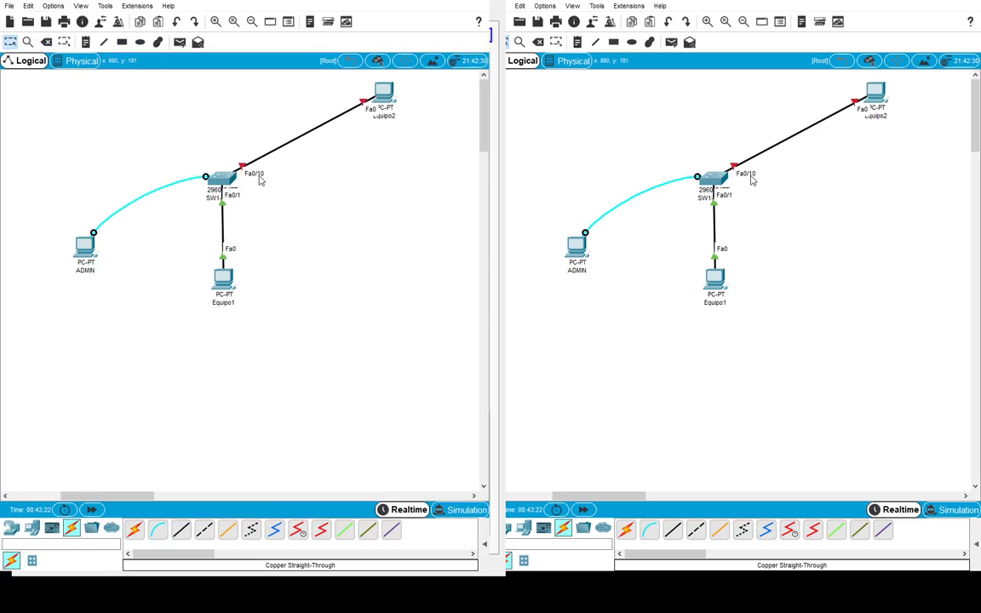
pyautogui.press('Delete')
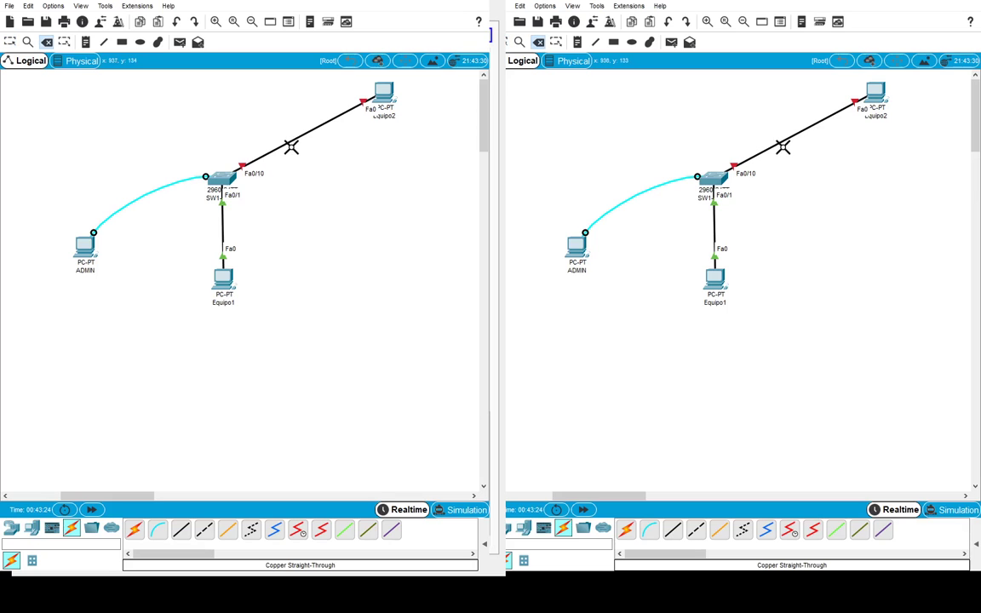
pyautogui.click(287, 142)
pyautogui.press('Escape')
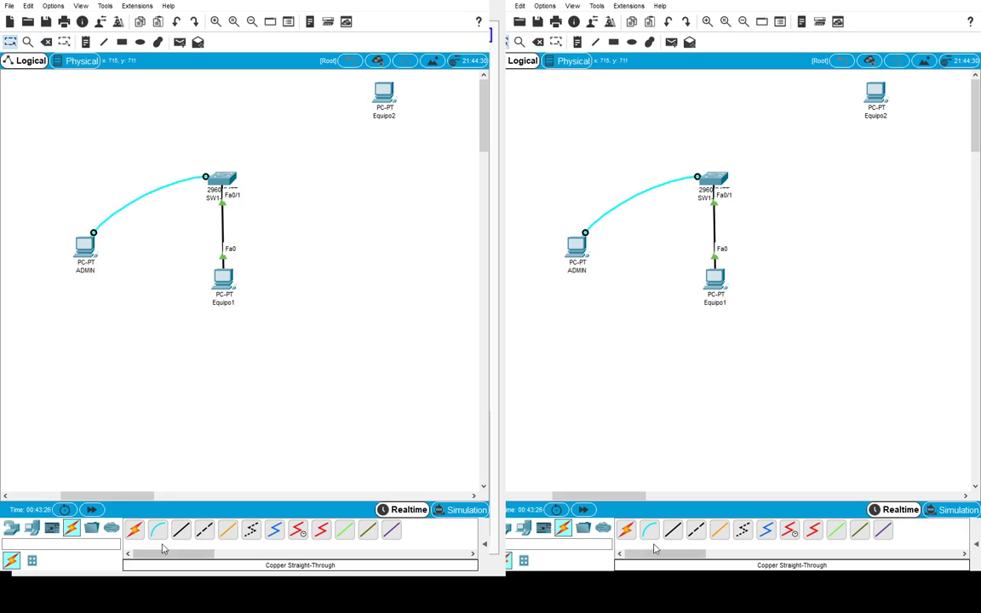
# - Cable Equipo2's Fa0 to SW1's FastEthernet0/2 with copper straight-through
pyautogui.click(391, 110)
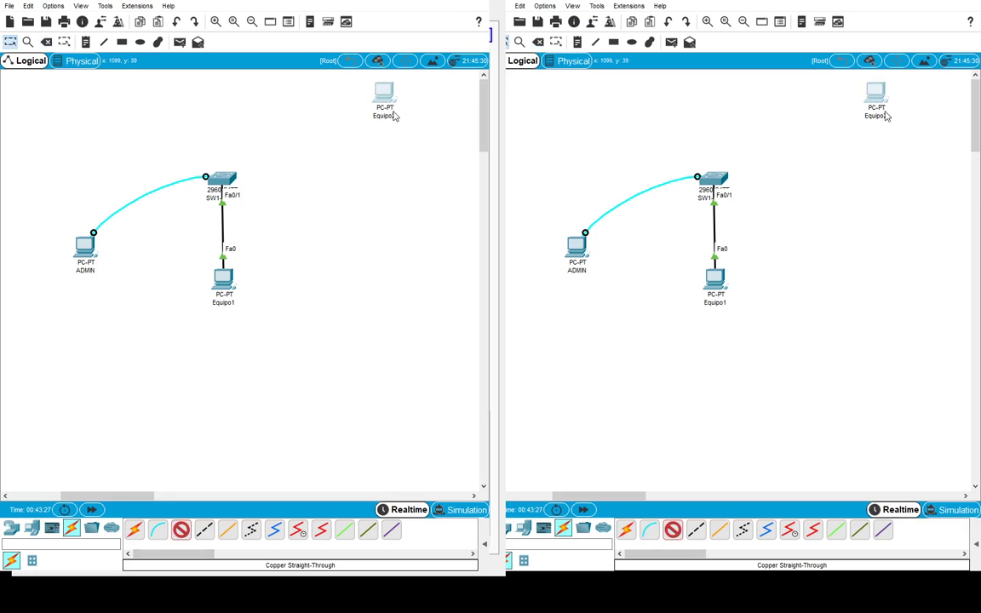
pyautogui.click(431, 143)
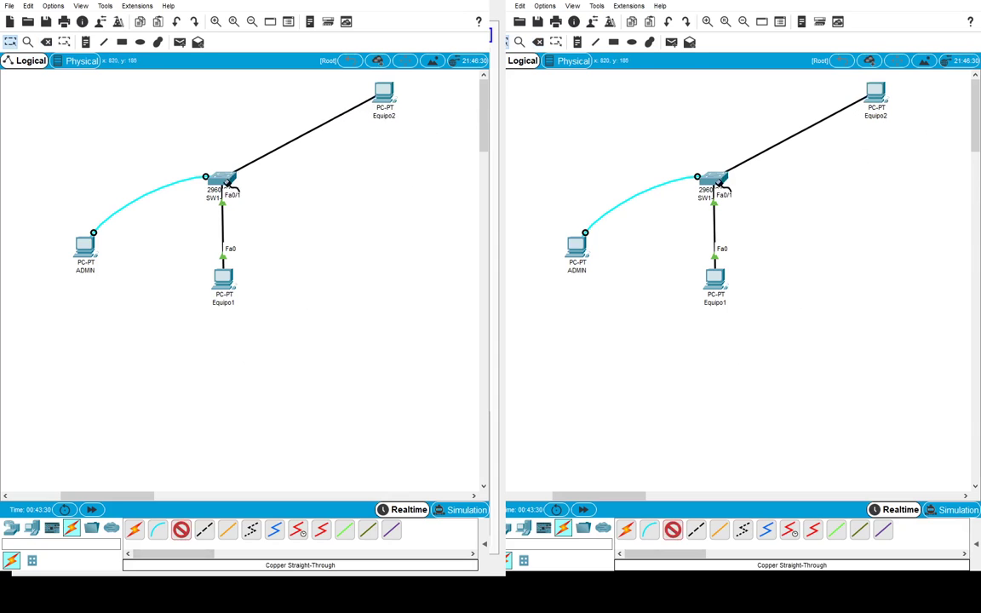
pyautogui.click(221, 181)
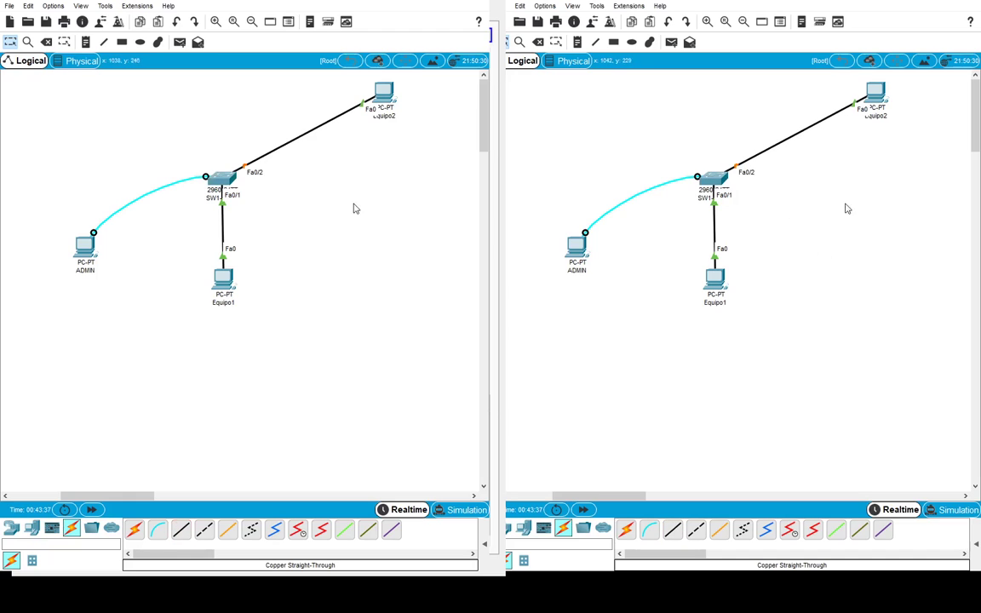
pyautogui.moveTo(382, 92); pyautogui.dragTo(359, 107)
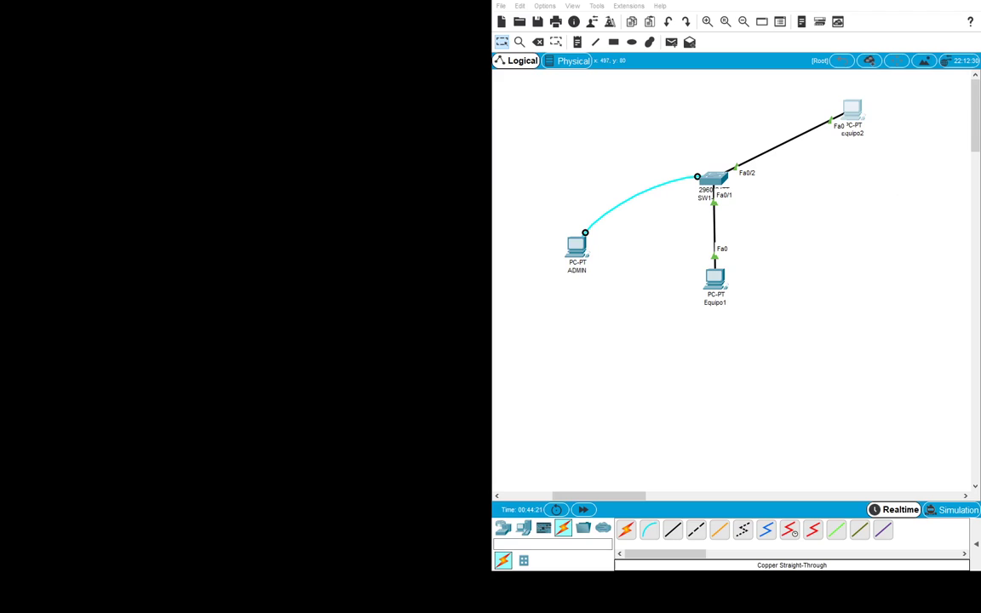
# - Cycle through the open windows back to the one listing SW1's running configuration
pyautogui.hotkey('alt', 'Tab')
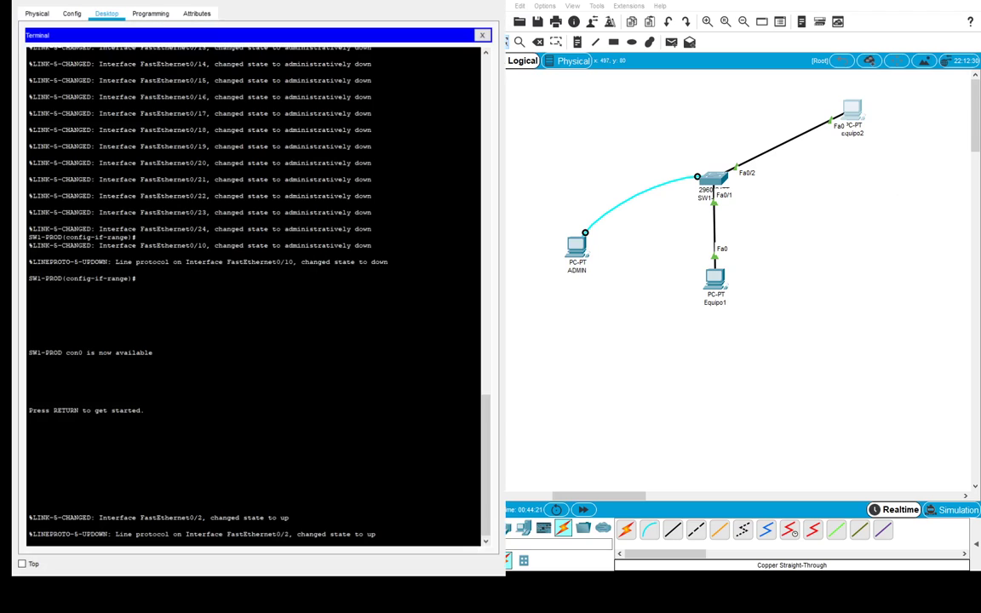
pyautogui.hotkey('alt', 'Tab')
pyautogui.hotkey('alt', 'Tab')
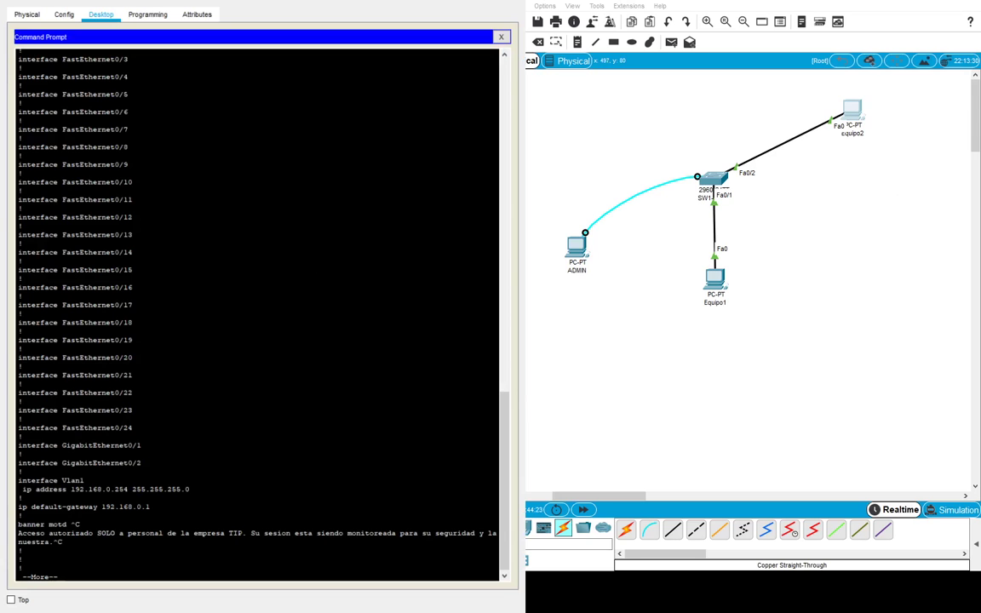
pyautogui.hotkey('alt', 'Tab')
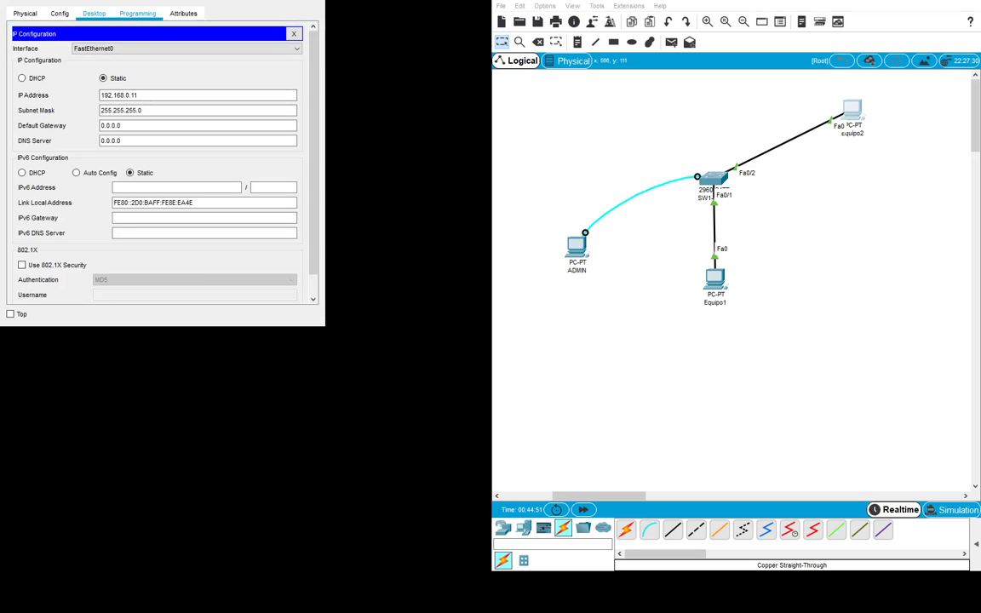
# - From the PC's command prompt, ping 192.168.0.254 and then 192.168.0.10
pyautogui.click(294, 34)
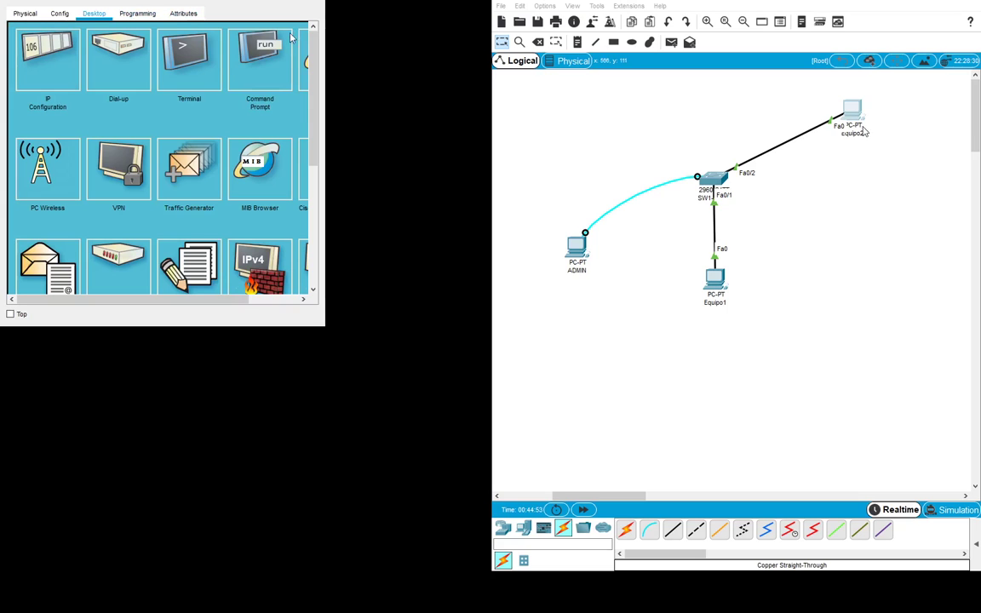
pyautogui.click(262, 54)
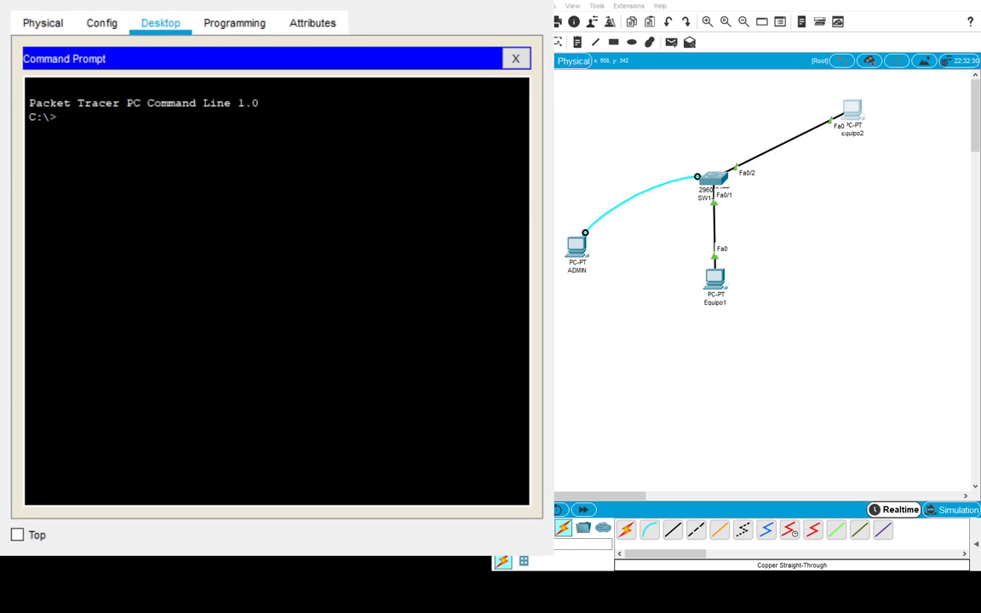
pyautogui.write('ing 192.168.0.254')
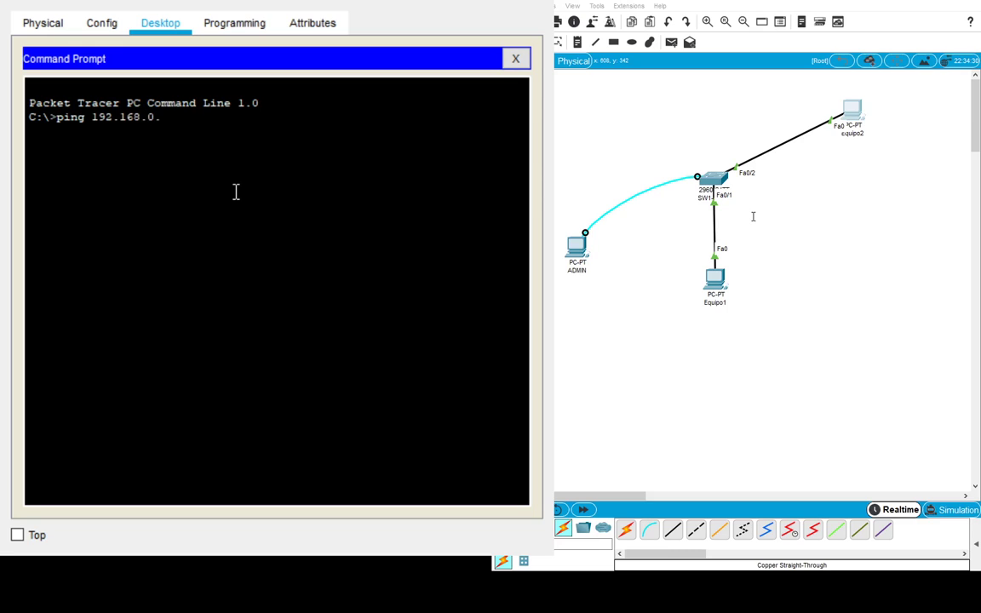
pyautogui.press('Return')
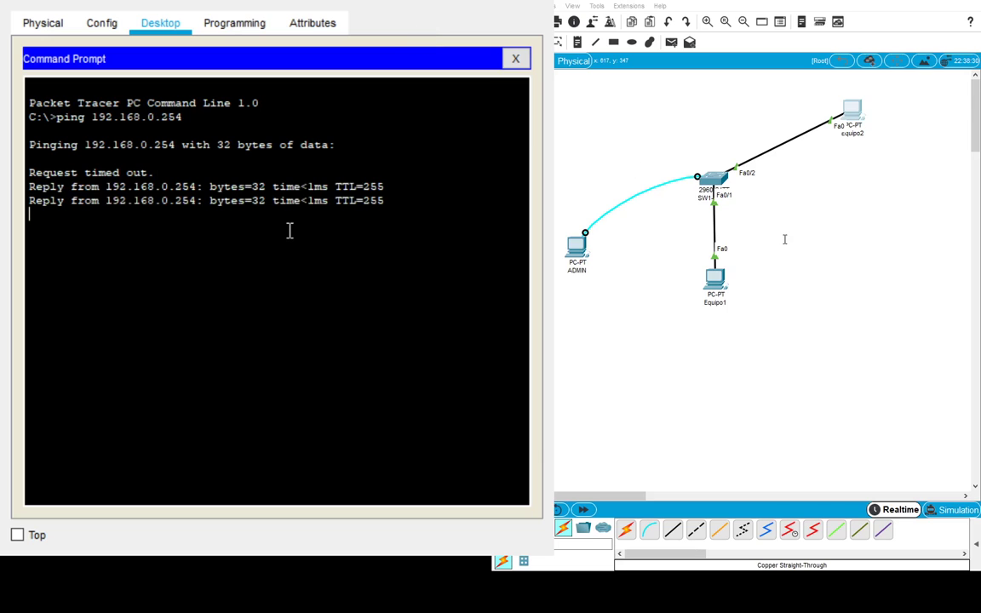
pyautogui.press('Up')
pyautogui.press('BackSpace')
pyautogui.press('BackSpace')
pyautogui.press('BackSpace')
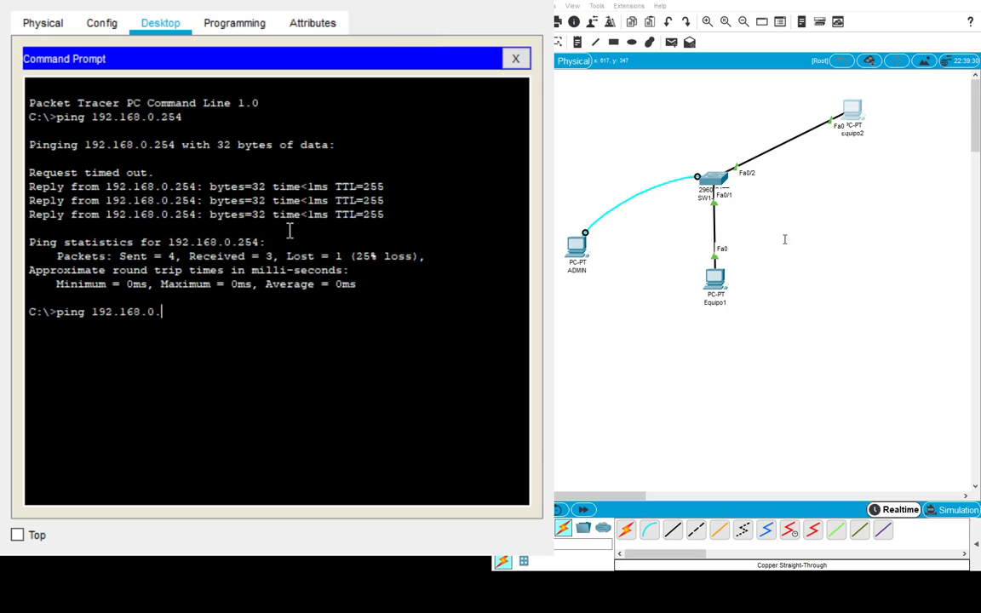
pyautogui.write('10')
pyautogui.press('Return')
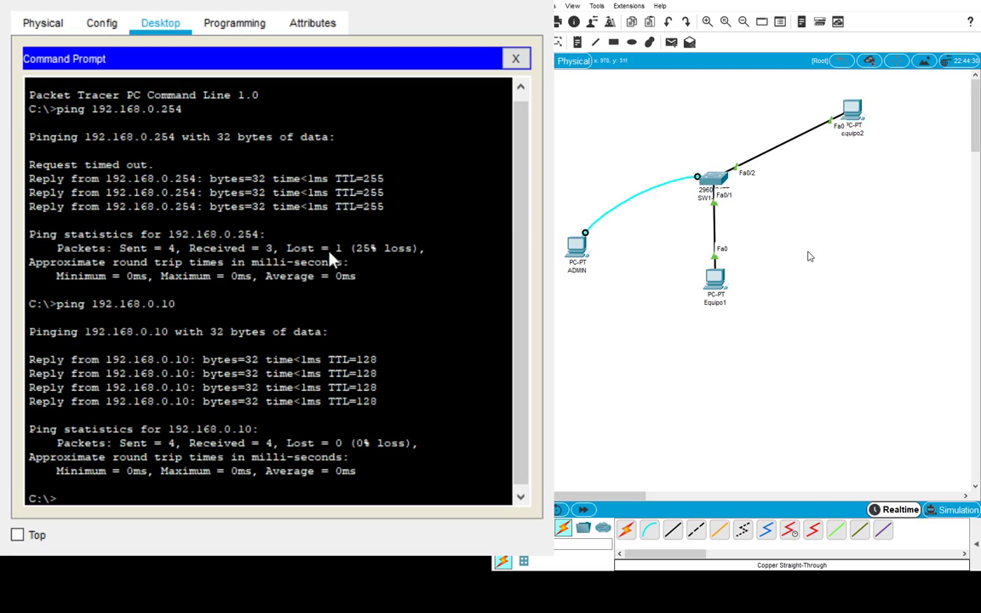
pyautogui.press('Delete')
# - Delete the Equipo2 and Equipo1 switch cables and move Equipo2 beside Equipo1
pyautogui.click(772, 146)
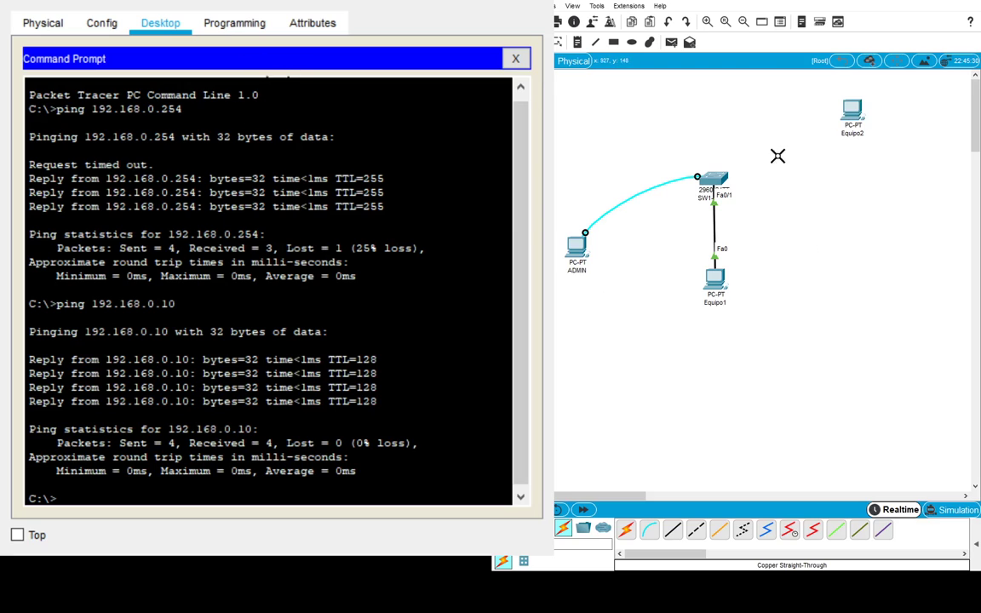
pyautogui.click(715, 224)
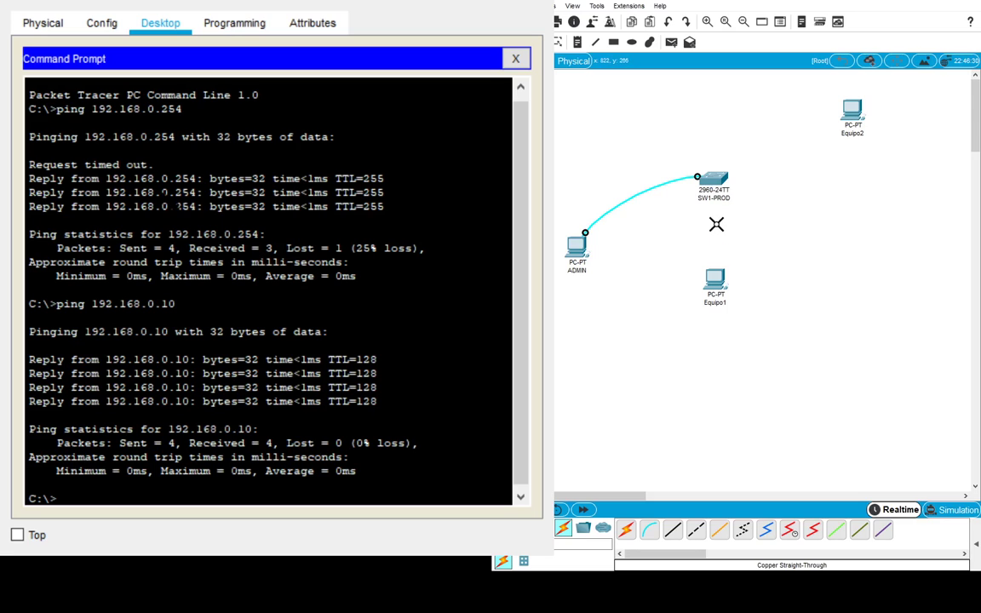
pyautogui.press('Escape')
pyautogui.moveTo(852, 111); pyautogui.dragTo(799, 243)
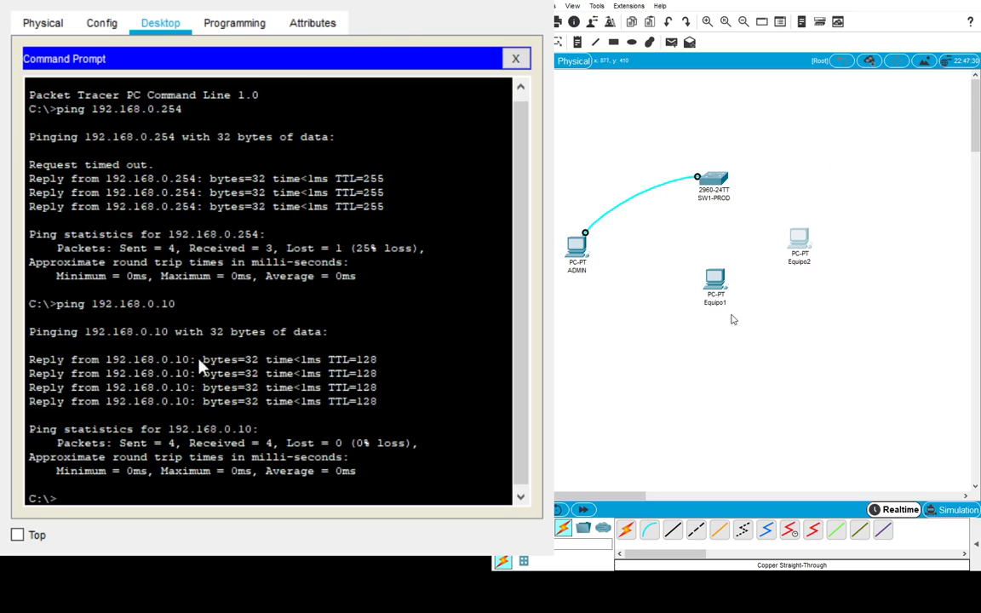
# - Cable SW1-PROD's Fa0/1 to Equipo2 with copper straight-through
pyautogui.click(673, 530)
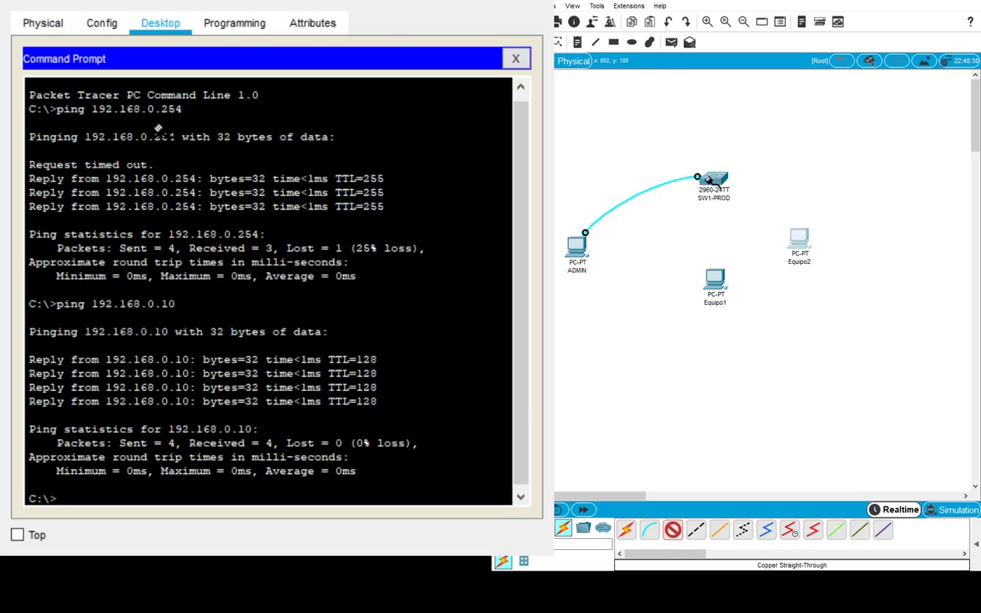
pyautogui.press('Escape')
pyautogui.click(715, 181)
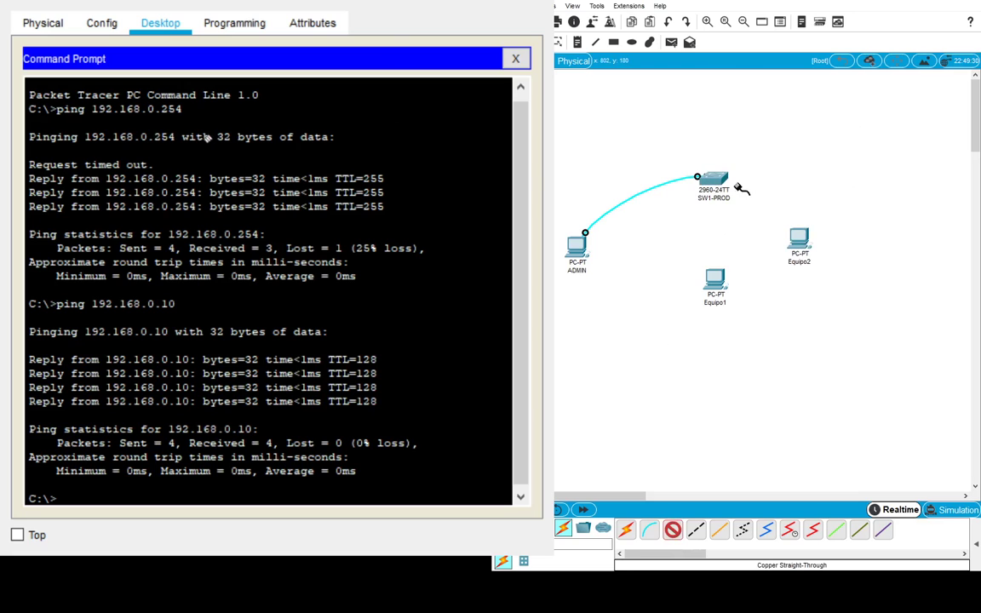
pyautogui.click(799, 239)
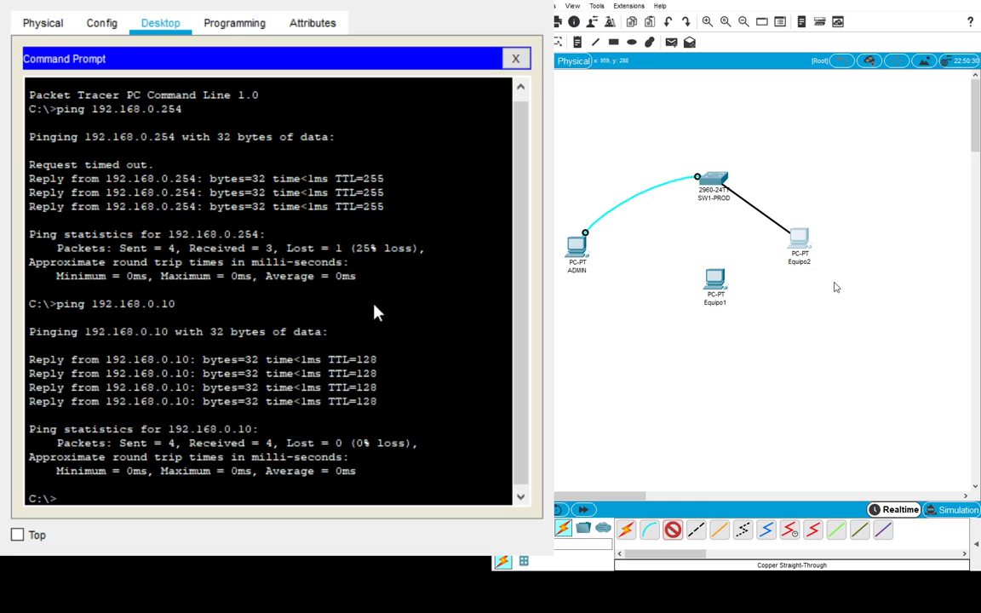
pyautogui.moveTo(799, 240); pyautogui.dragTo(828, 250)
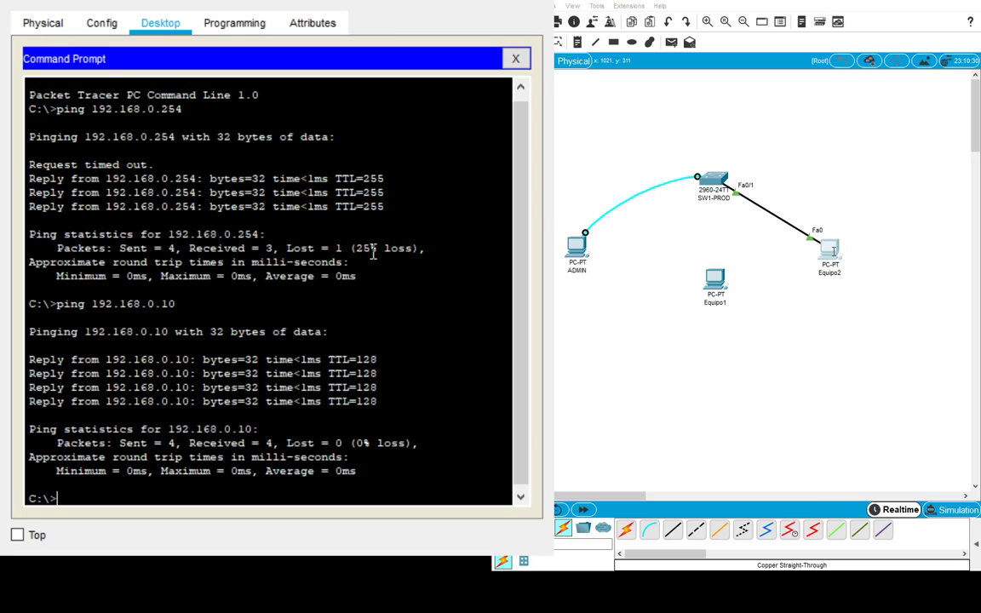
# - Re-run the ping edited to 192.168.0.254, then delete the SW1-PROD–Equipo2 cable
pyautogui.moveTo(420, 443); pyautogui.dragTo(220, 444)
pyautogui.press('Up')
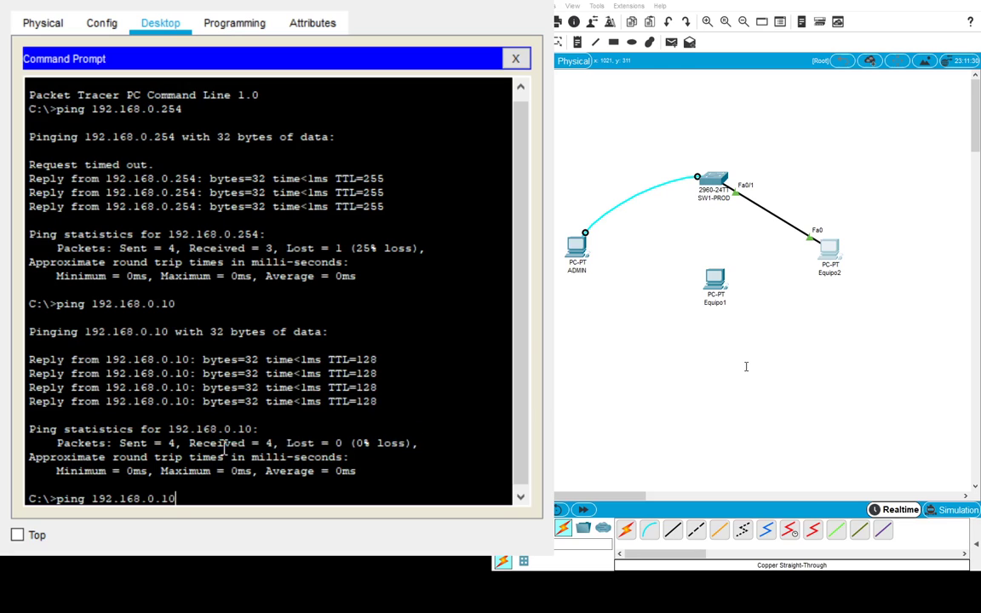
pyautogui.press('BackSpace')
pyautogui.press('BackSpace')
pyautogui.write('254')
pyautogui.press('Return')
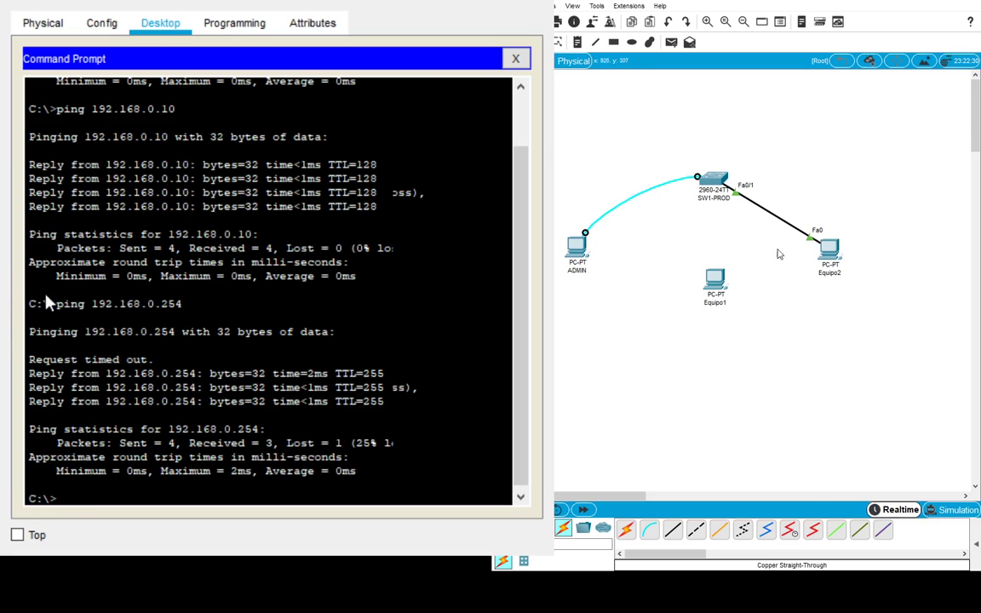
pyautogui.click(771, 214)
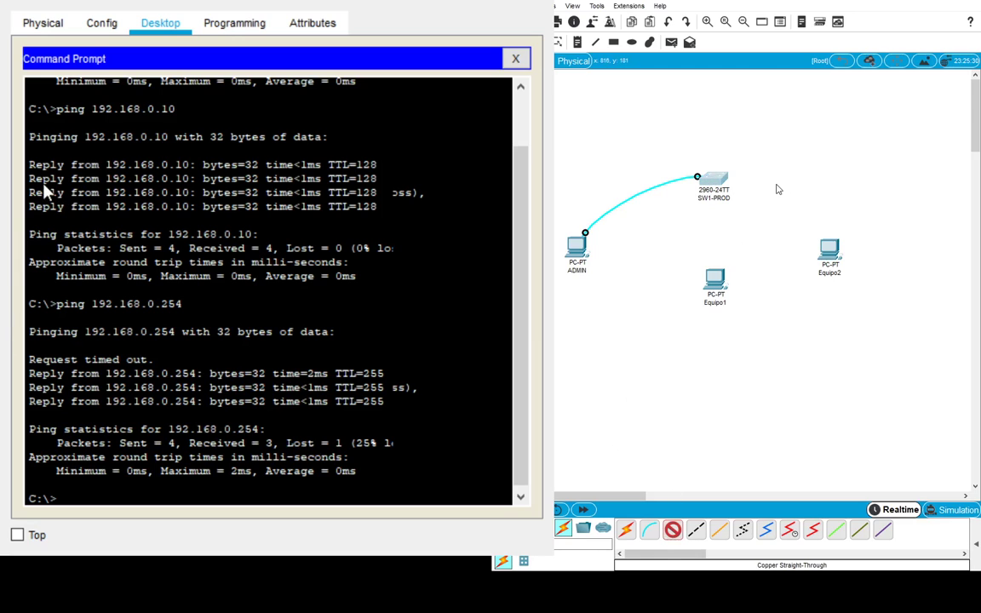
# - Finish the copper straight-through link into Equipo1's FastEthernet0 port from SW1-PROD Fa0/1
pyautogui.click(713, 179)
pyautogui.click(716, 279)
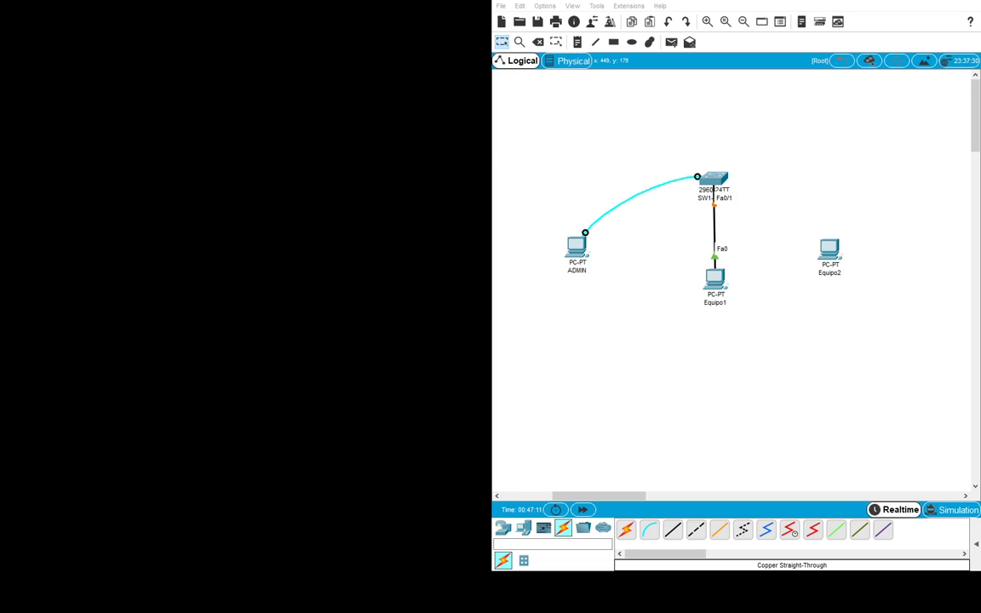
# - From ADMIN's terminal, log in to SW1-PROD's console and enter privileged mode with enable
pyautogui.hotkey('alt', 'Tab')
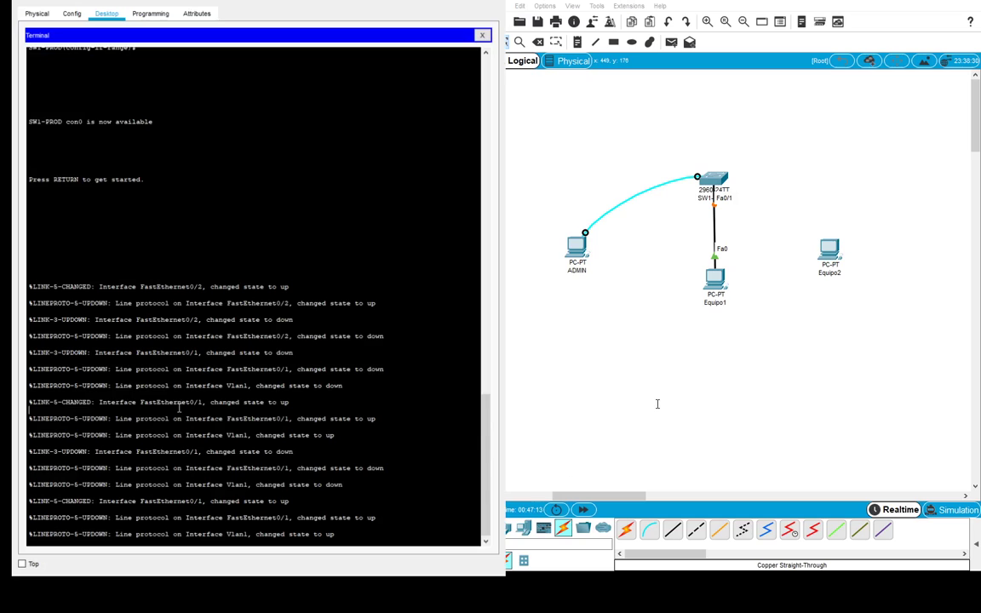
pyautogui.press('Return')
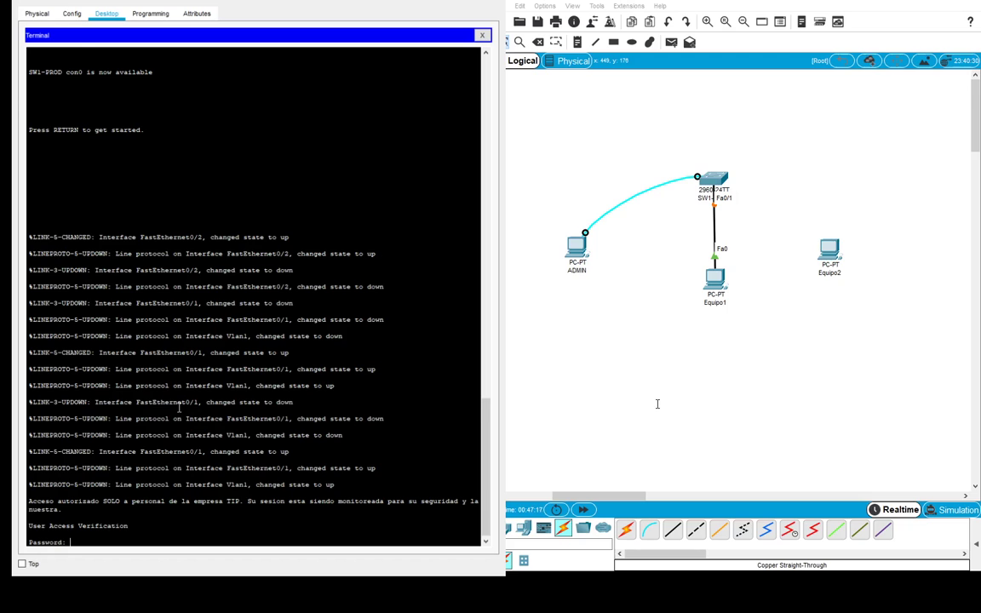
pyautogui.press('Return')
pyautogui.write('enable')
pyautogui.press('Return')
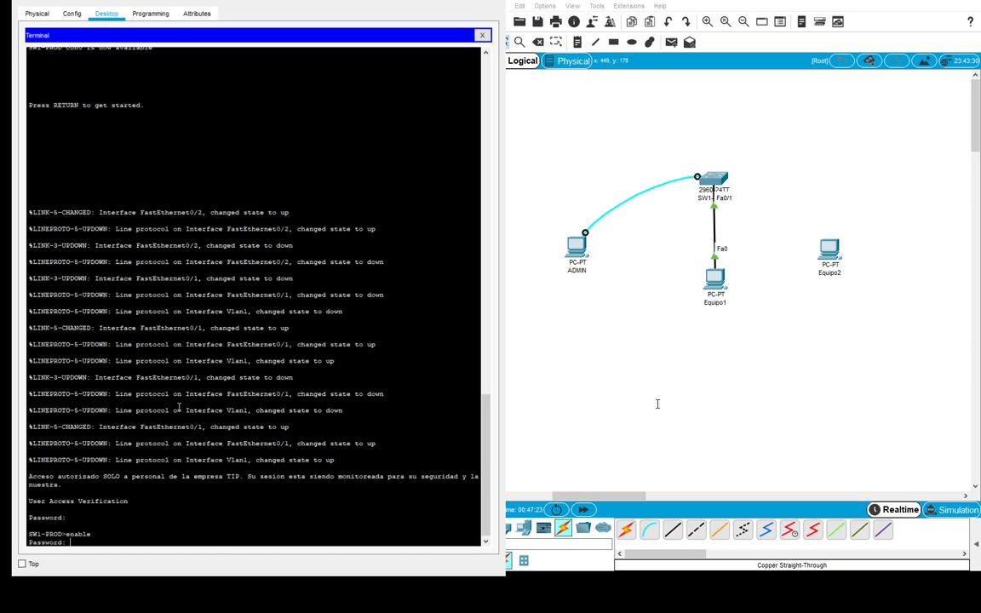
pyautogui.press('Return')
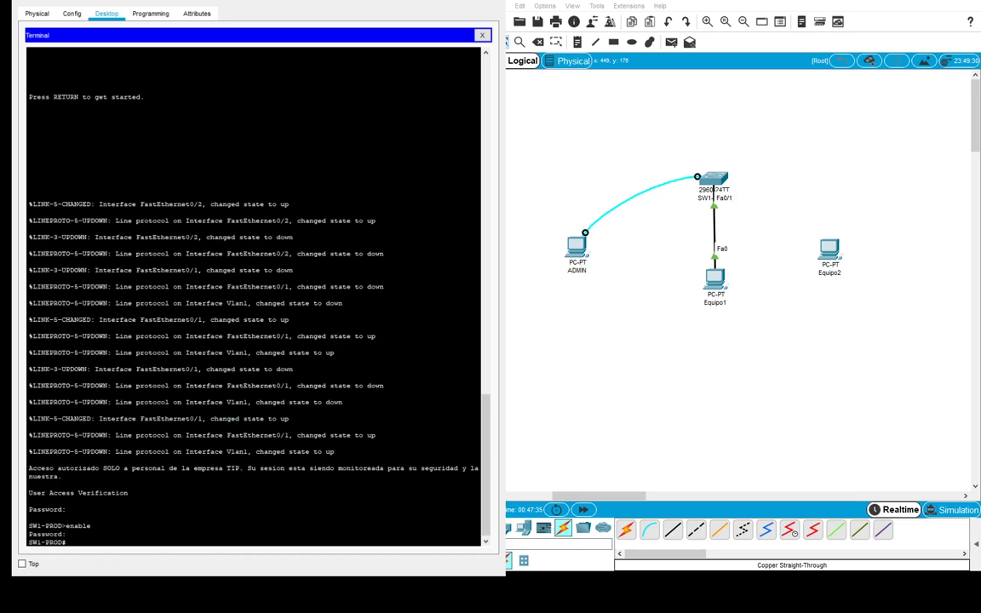
# - On interface FastEthernet0/1, try switchport port-security, then set switchport mode access
pyautogui.click(159, 523)
pyautogui.write('configure terminal')
pyautogui.press('Return')
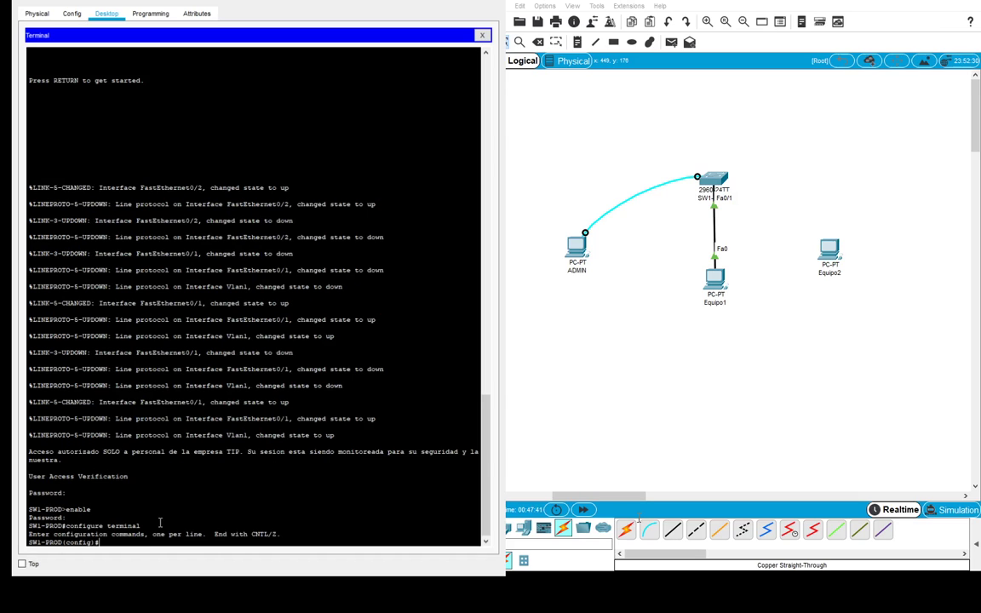
pyautogui.write('inte')
pyautogui.write('rface fastethernet0/1')
pyautogui.press('Return')
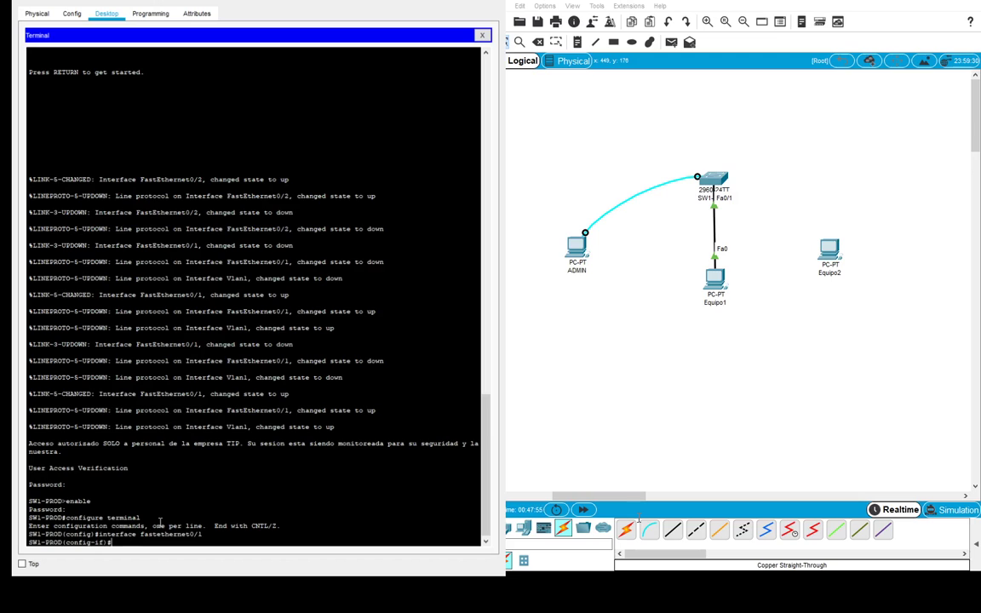
pyautogui.write('switchport port-security')
pyautogui.press('Return')
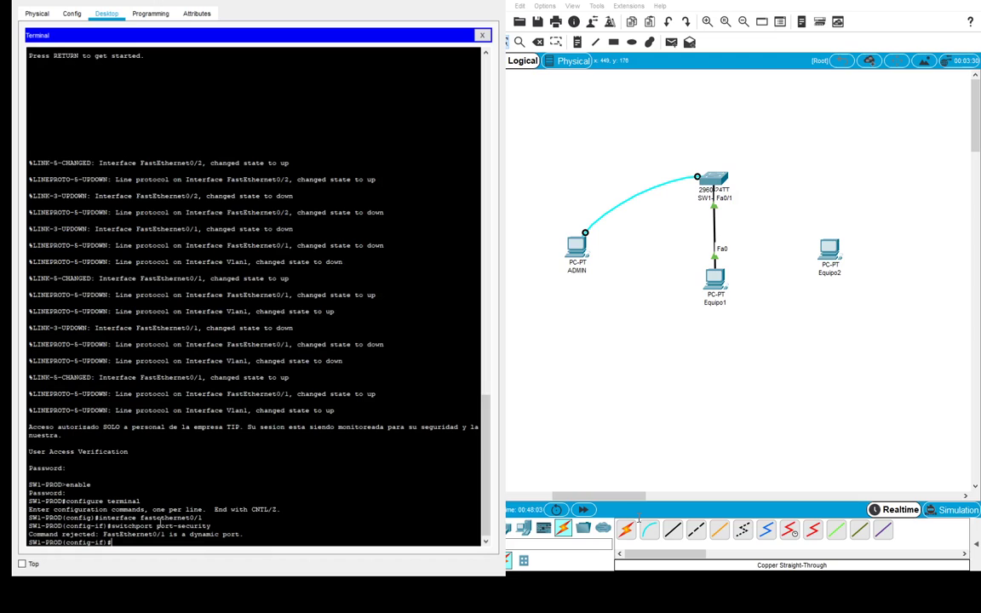
pyautogui.write('switchport mode access')
pyautogui.press('Return')
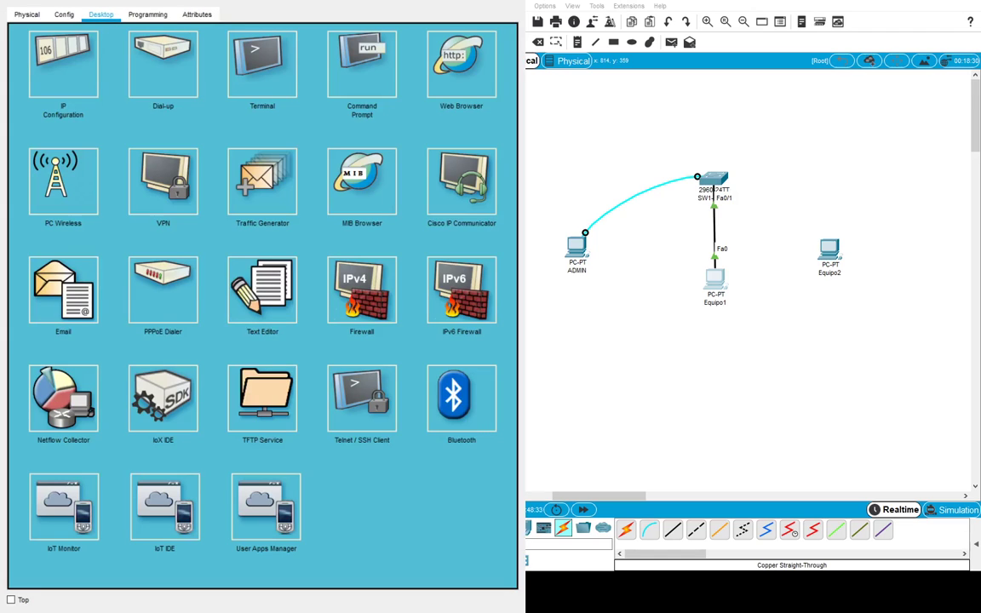
# - Read MAC 00E0.B01D.012D from Equipo1's FastEthernet0 config page, then return to the switch console
pyautogui.click(64, 15)
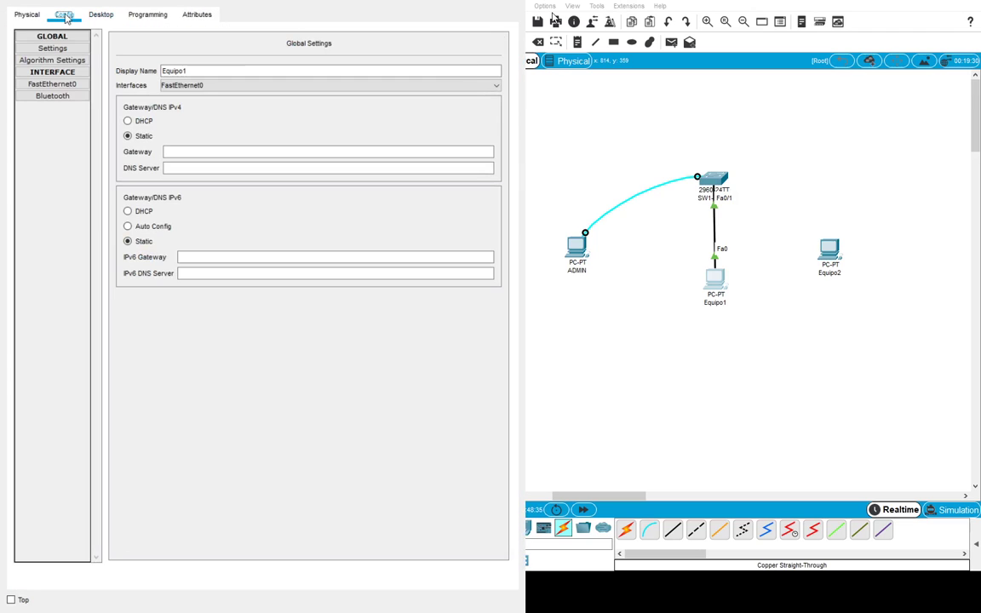
pyautogui.click(52, 84)
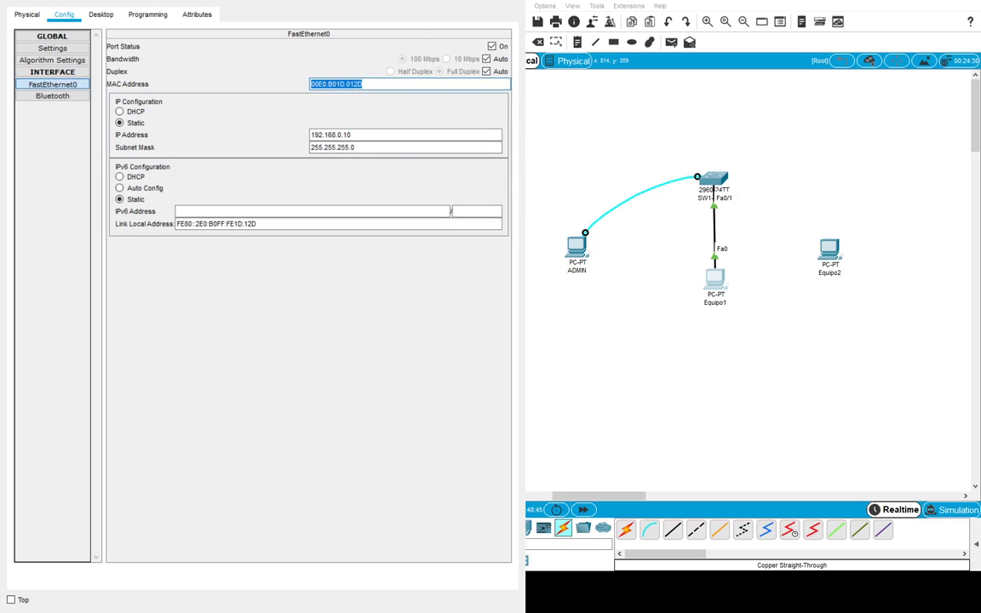
pyautogui.hotkey('alt', 'Tab')
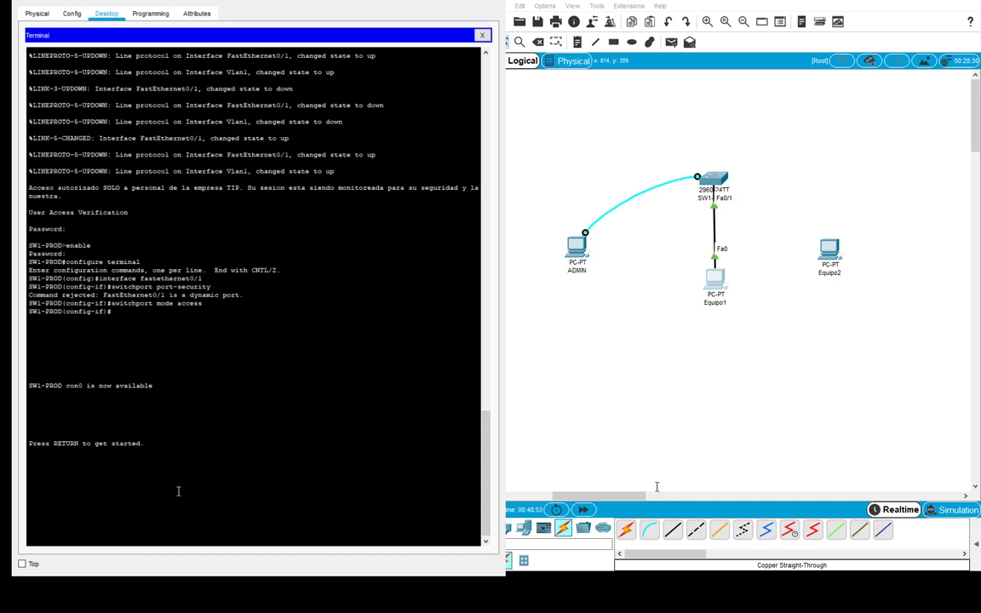
# - Wake the timed-out console, enter the console password, then run enable with its password
pyautogui.press('Return')
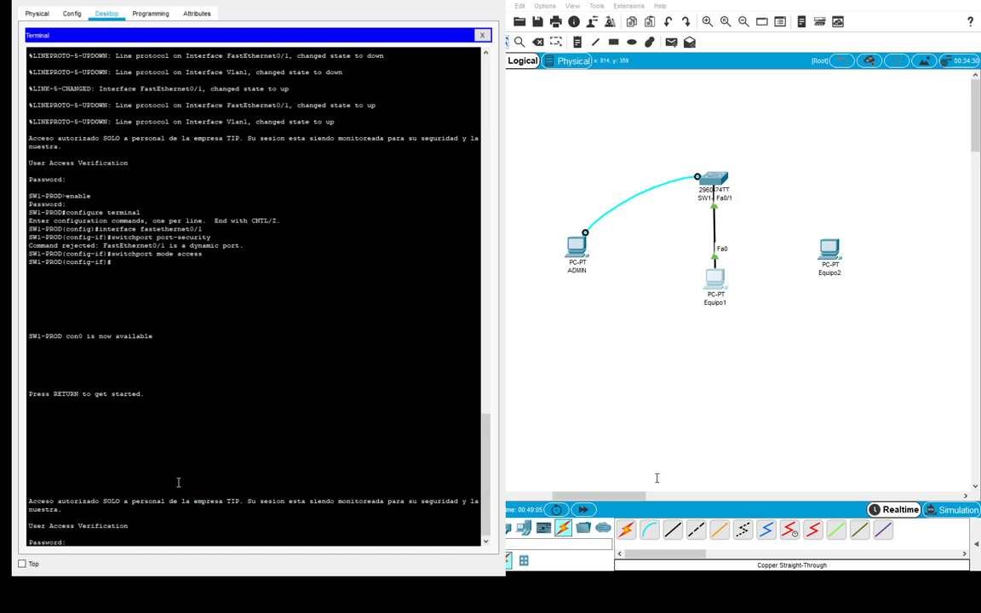
pyautogui.press('Return')
pyautogui.write('enable')
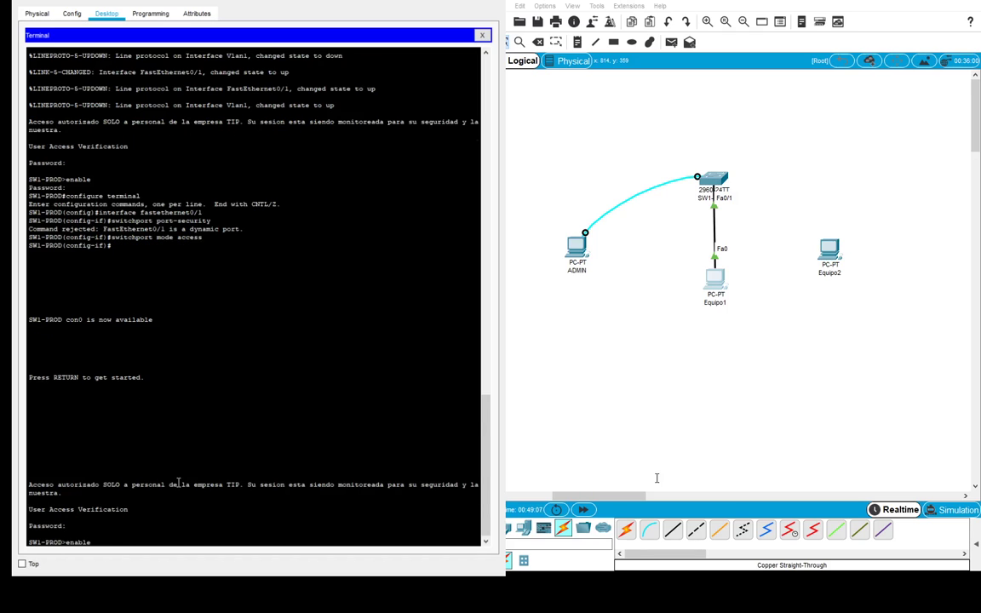
pyautogui.press('Return')
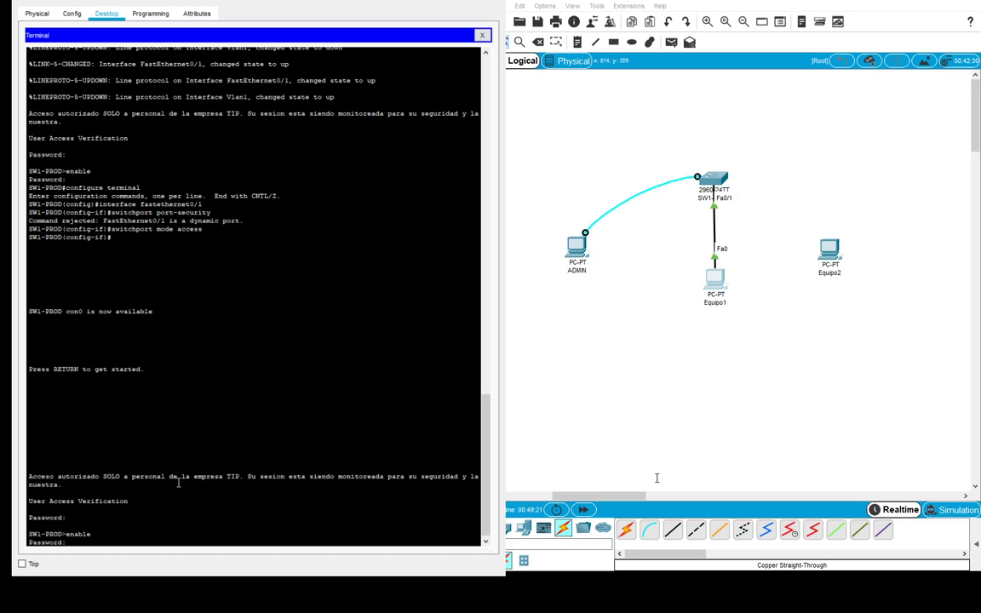
pyautogui.press('Return')
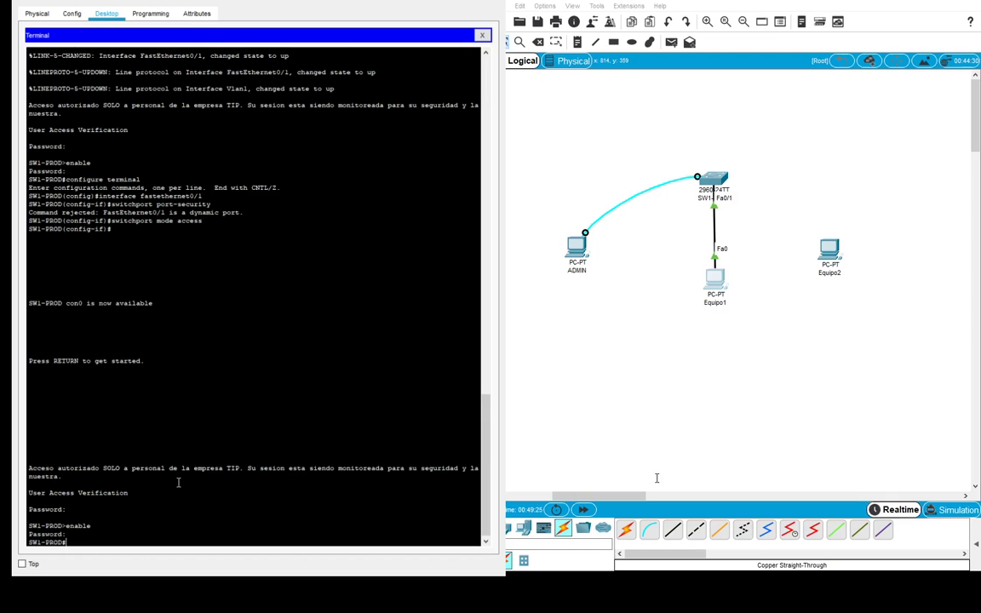
# - In configure terminal on interface Fa0/1, bind static port-security MAC 00E0.B01D.012D
pyautogui.write('configure terminal')
pyautogui.press('Return')
pyautogui.write('interfac')
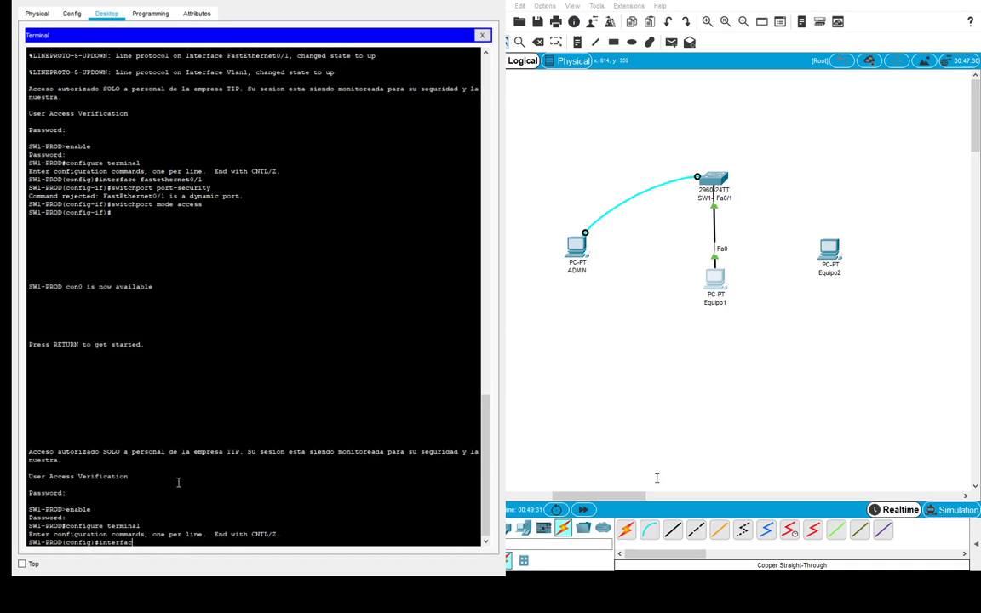
pyautogui.write('e fastethernet0/1')
pyautogui.press('Return')
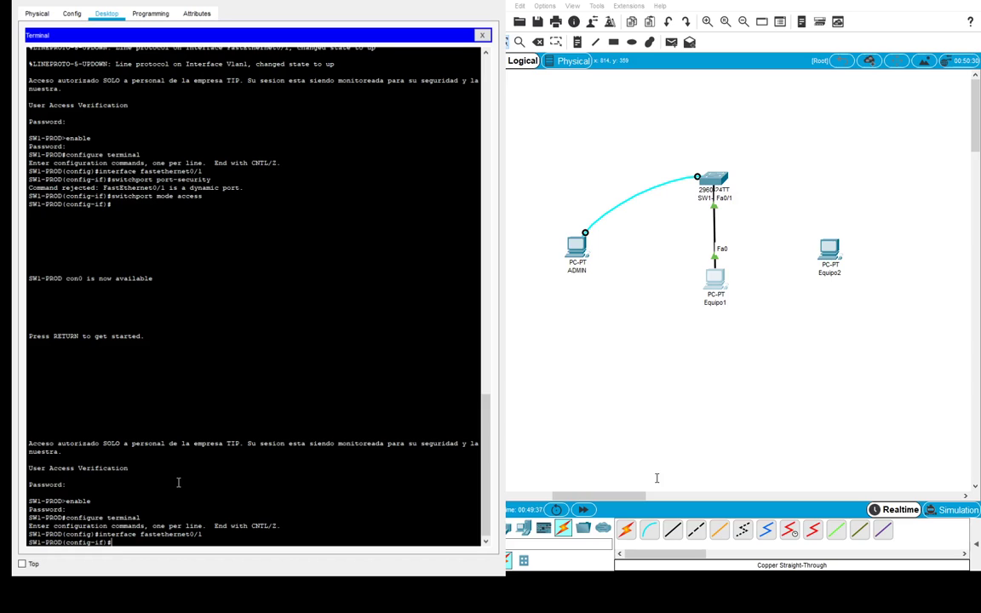
pyautogui.write('switchport port-security mac-addre')
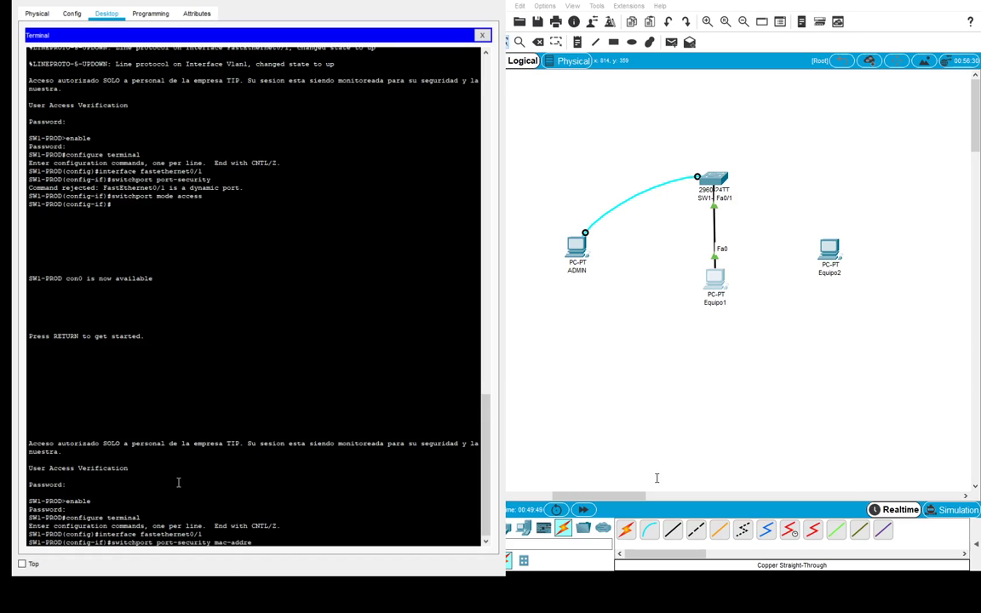
pyautogui.write('ss 00E0.B01D.012D')
pyautogui.press('Return')
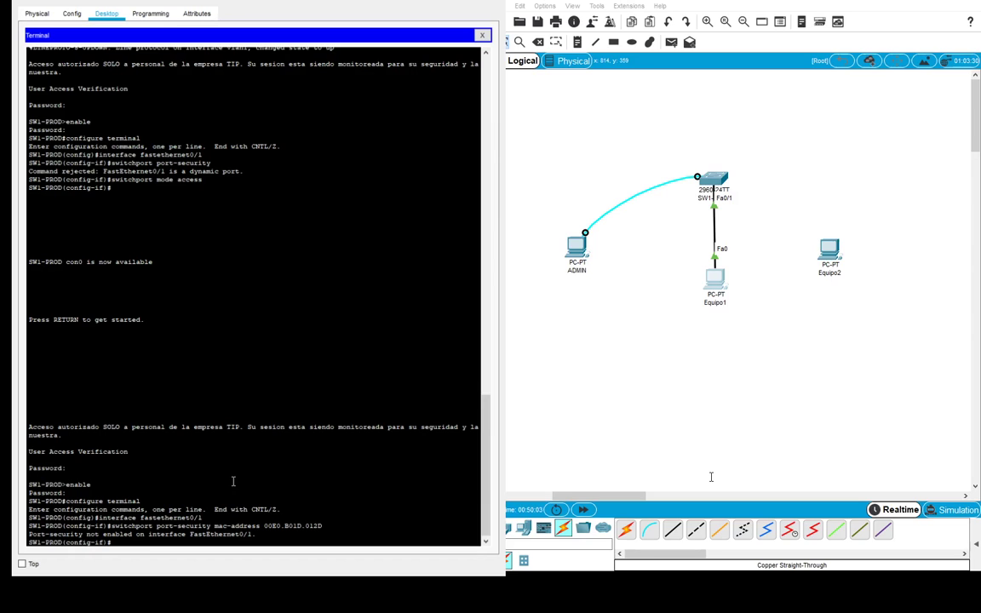
# - Enable switchport port-security, set mode access, reapply MAC 00E0.B01D.012D, and exit to SW1-PROD#
pyautogui.write('switchport port-security')
pyautogui.press('Return')
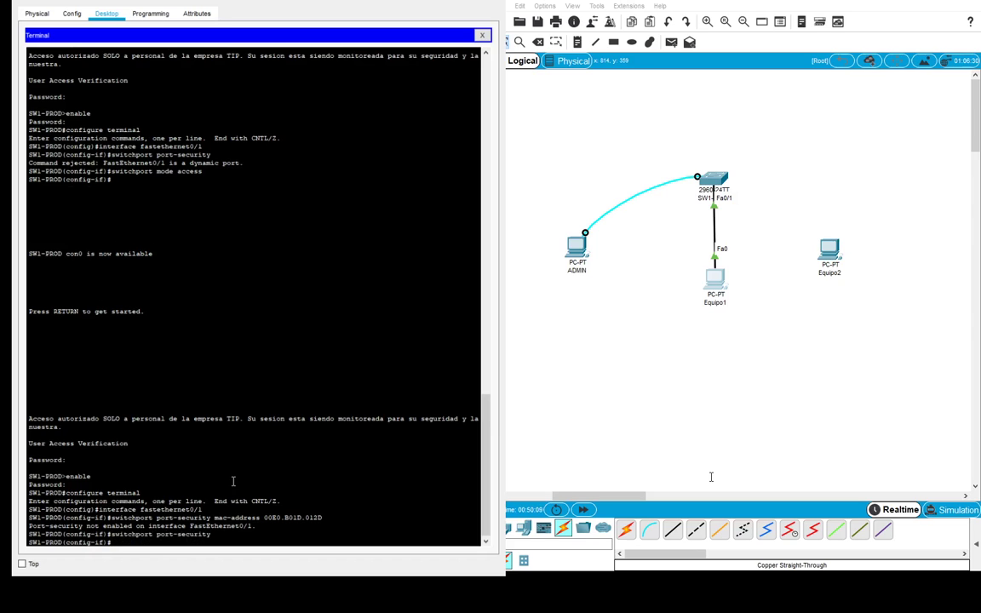
pyautogui.write('switchport')
pyautogui.write('mode access')
pyautogui.press('Return')
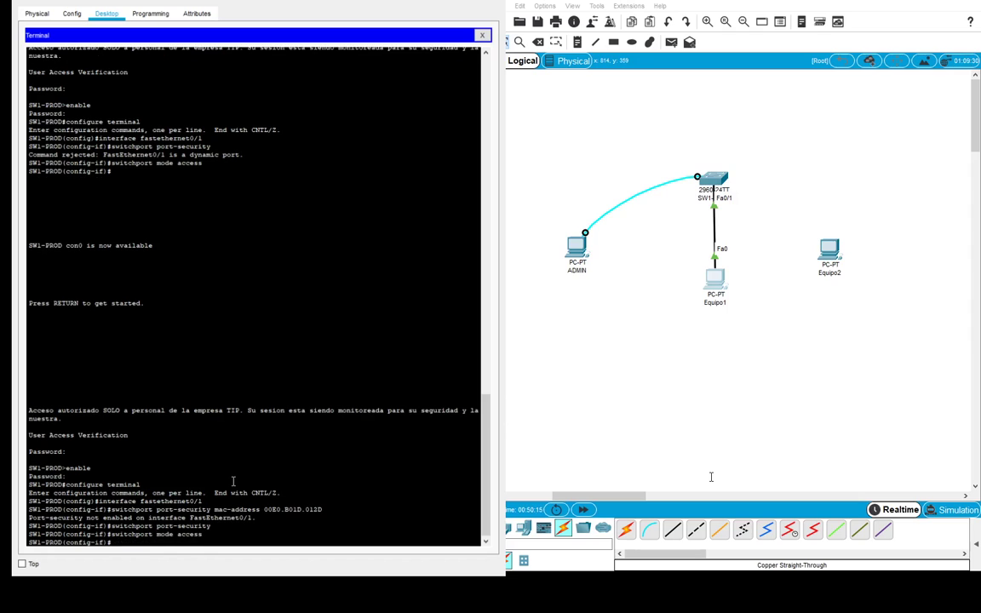
pyautogui.press('Up')
pyautogui.press('Up')
pyautogui.press('Up')
pyautogui.press('Return')
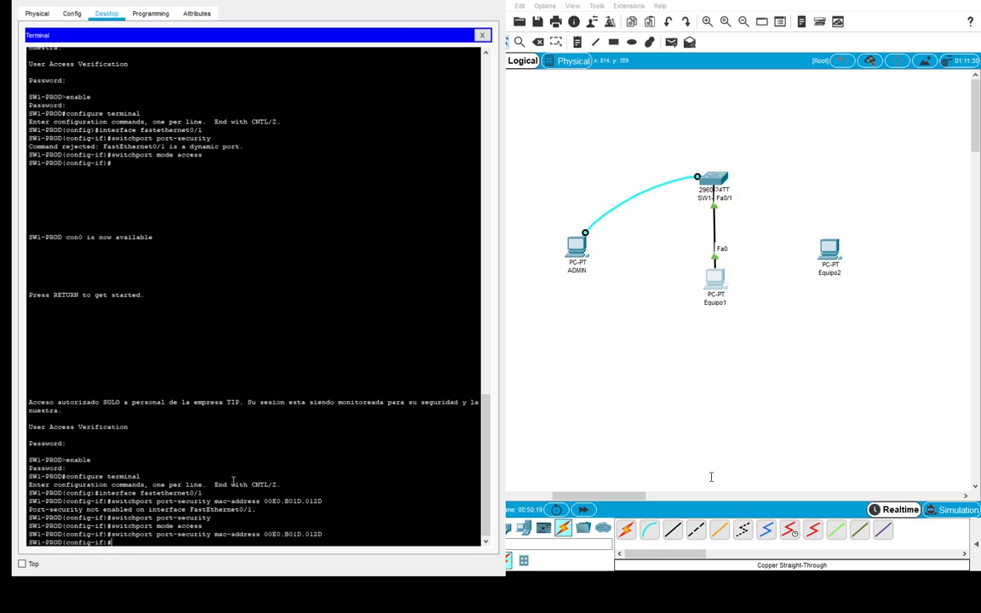
pyautogui.write('exit')
pyautogui.press('Return')
pyautogui.write('exit')
pyautogui.press('Return')
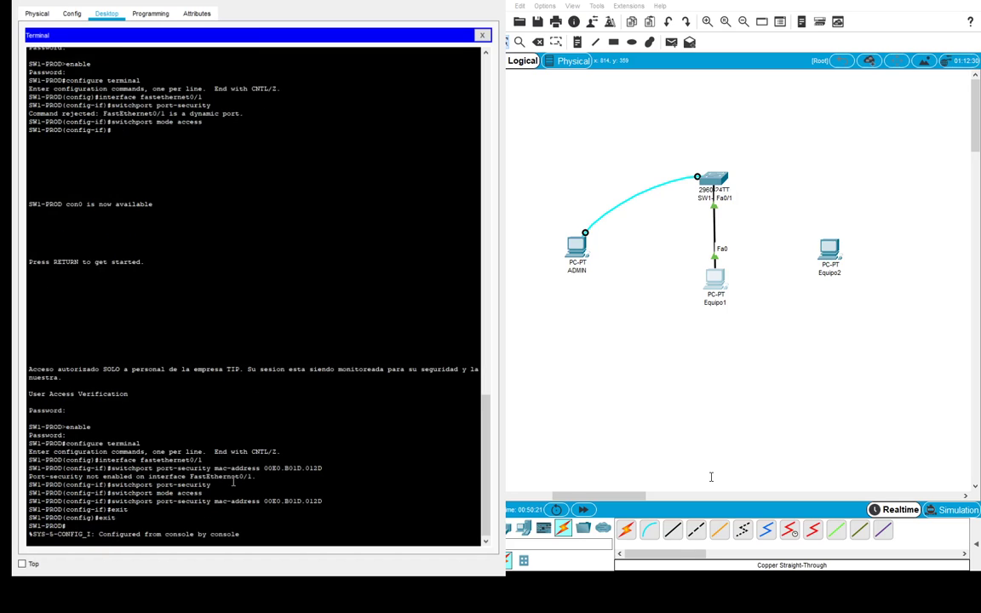
pyautogui.press('Return')
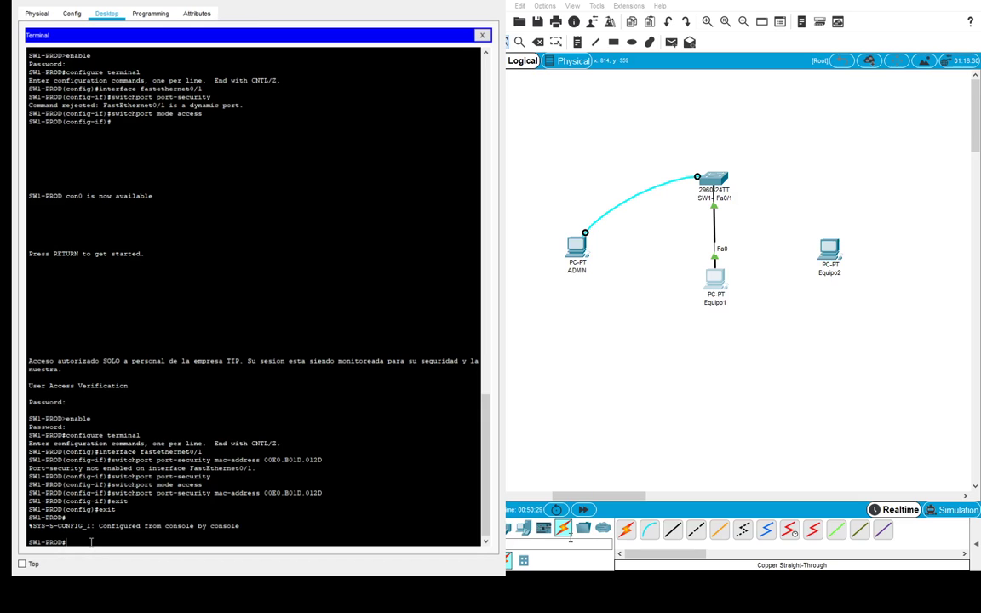
# - Run show port-security interface fastethernet0/1 and highlight Enabled, Shutdown mode, max 1 MAC, 0 violations
pyautogui.write('show port-security interface fastethernet0/')
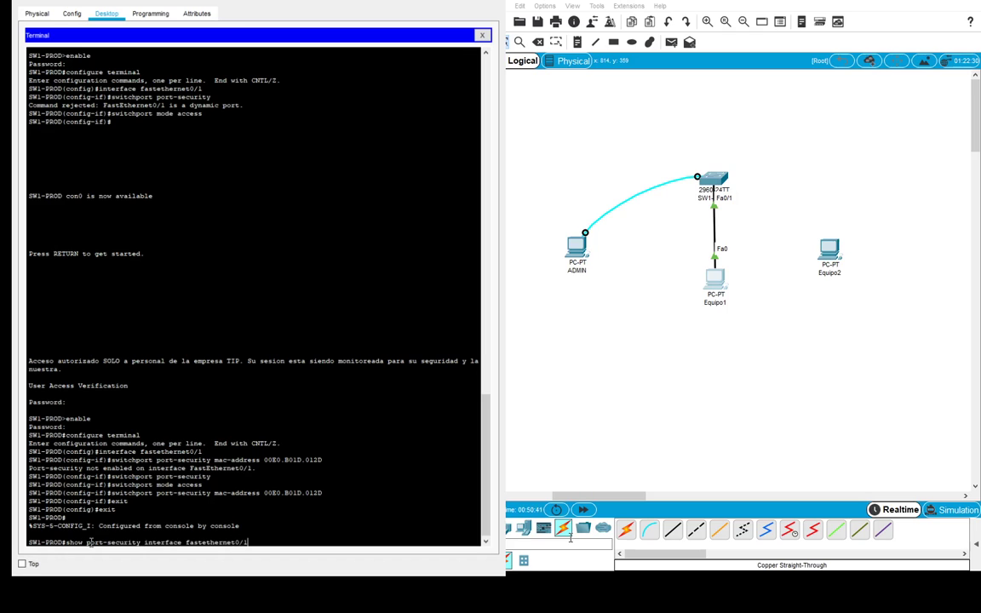
pyautogui.write('1')
pyautogui.press('Return')
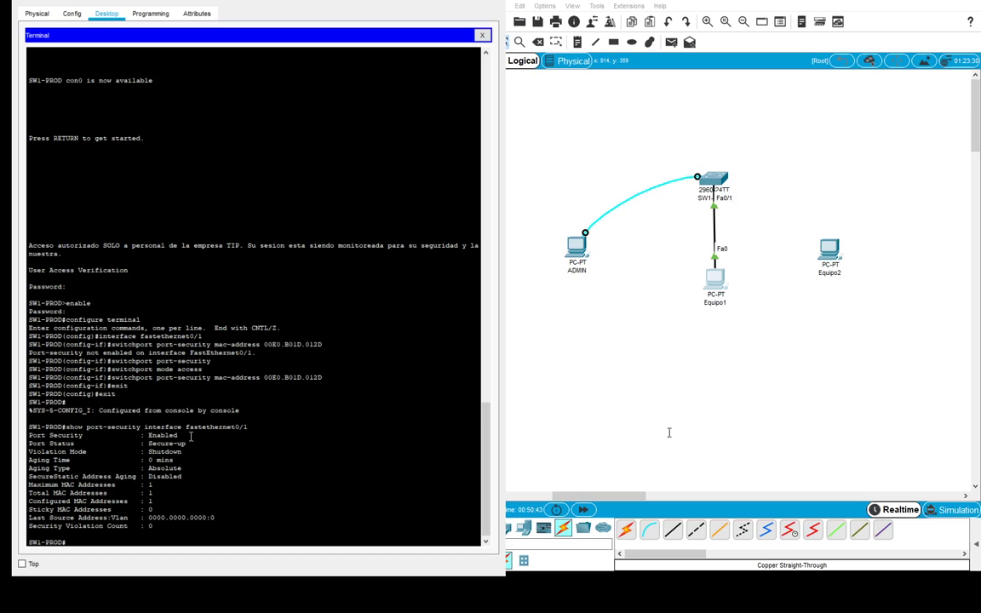
pyautogui.doubleClick(162, 435)
pyautogui.moveTo(86, 452); pyautogui.dragTo(31, 452)
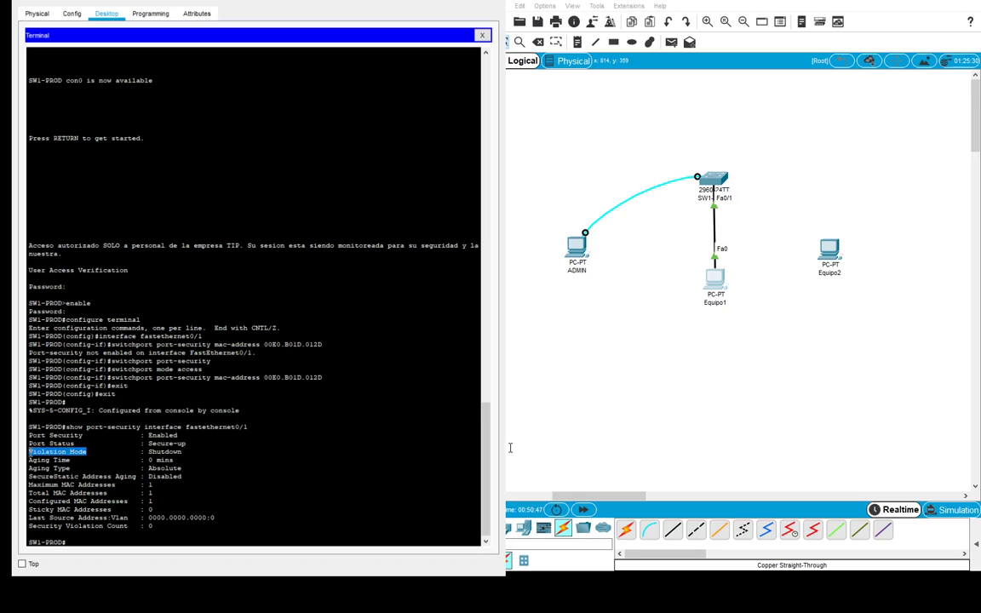
pyautogui.doubleClick(165, 451)
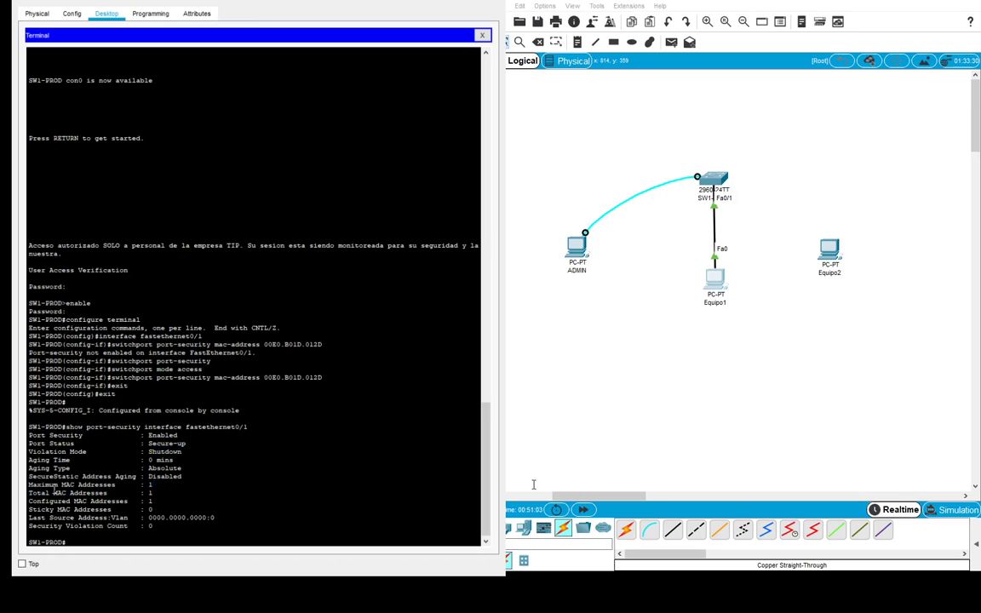
pyautogui.moveTo(154, 485); pyautogui.dragTo(24, 484)
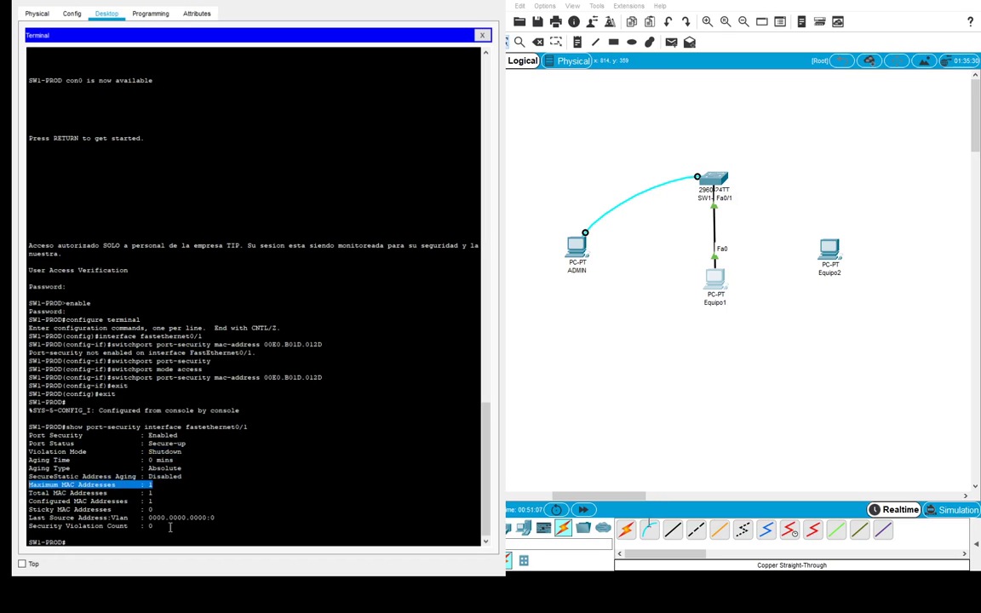
pyautogui.moveTo(151, 526); pyautogui.dragTo(25, 526)
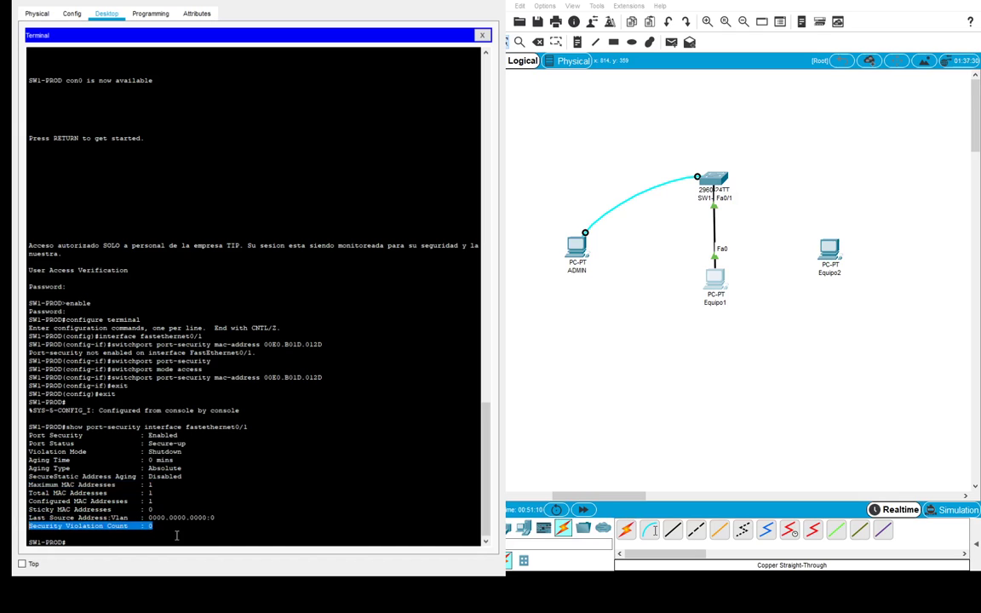
pyautogui.hotkey('alt', 'Tab')
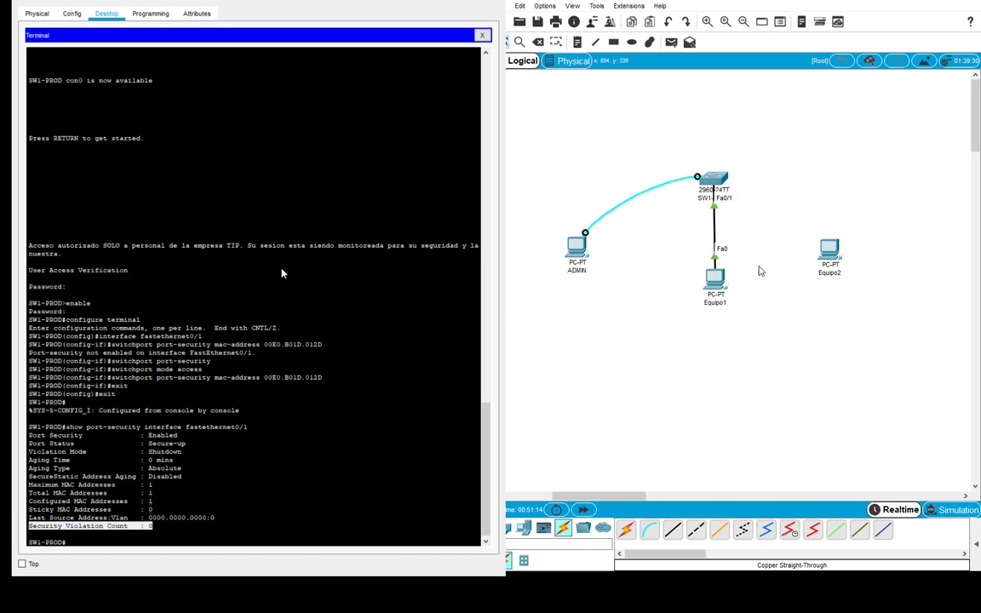
pyautogui.press('Delete')
# - Delete Equipo1's cable and connect Equipo2 to SW1-PROD Fa0/1 with a copper straight-through cable
pyautogui.click(718, 233)
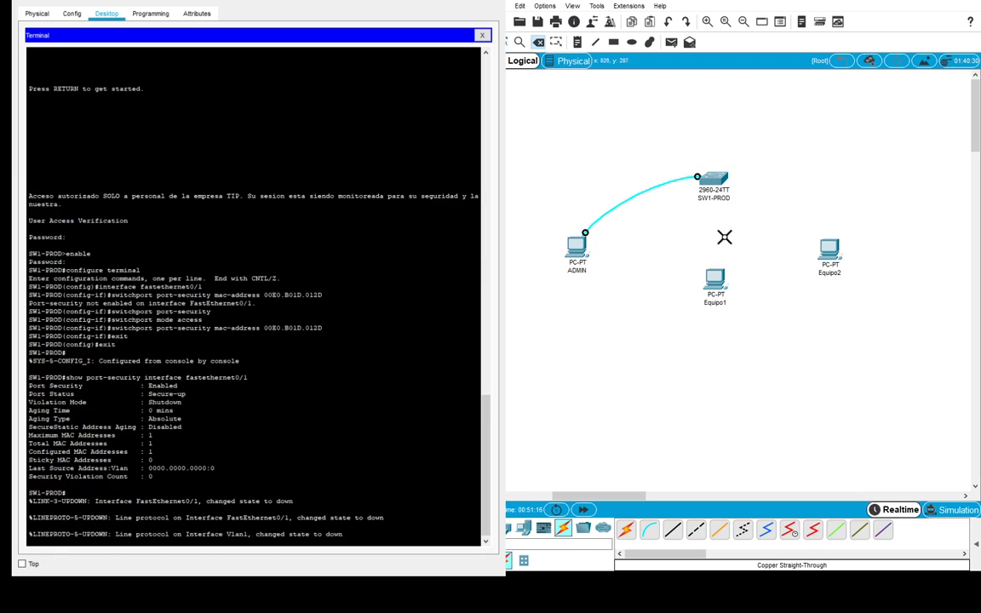
pyautogui.press('Escape')
pyautogui.click(679, 533)
pyautogui.click(679, 534)
pyautogui.click(679, 533)
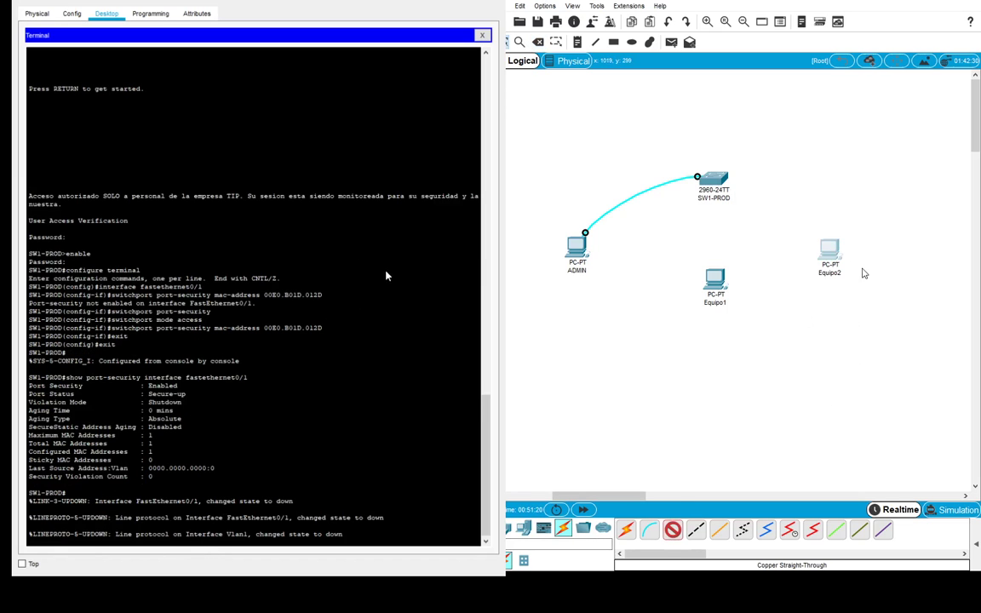
pyautogui.click(829, 248)
pyautogui.click(716, 179)
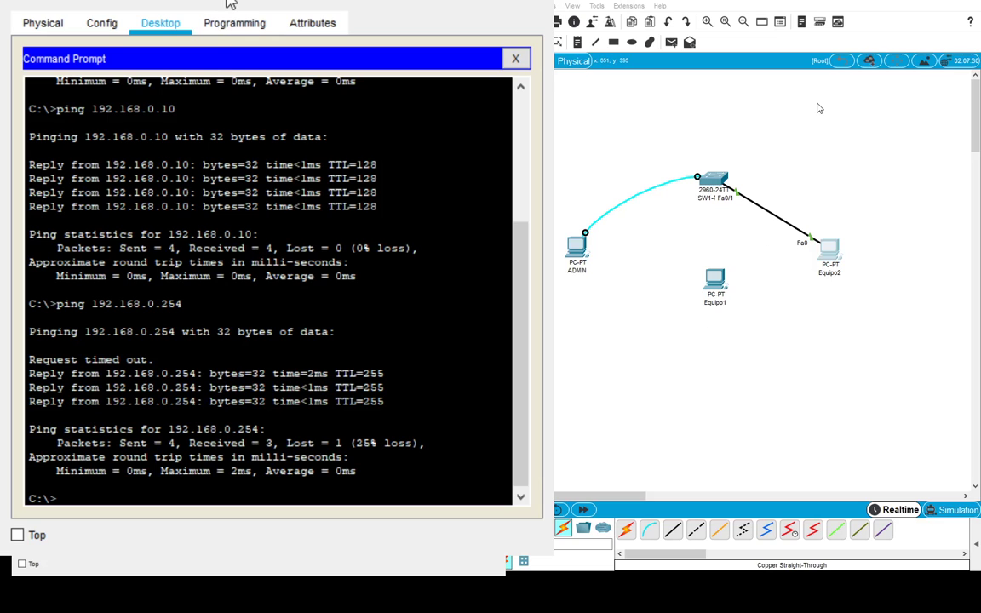
# - Re-run the ping to 192.168.0.254 from Equipo2, then delete Equipo2's cable to SW1-PROD
pyautogui.press('Up')
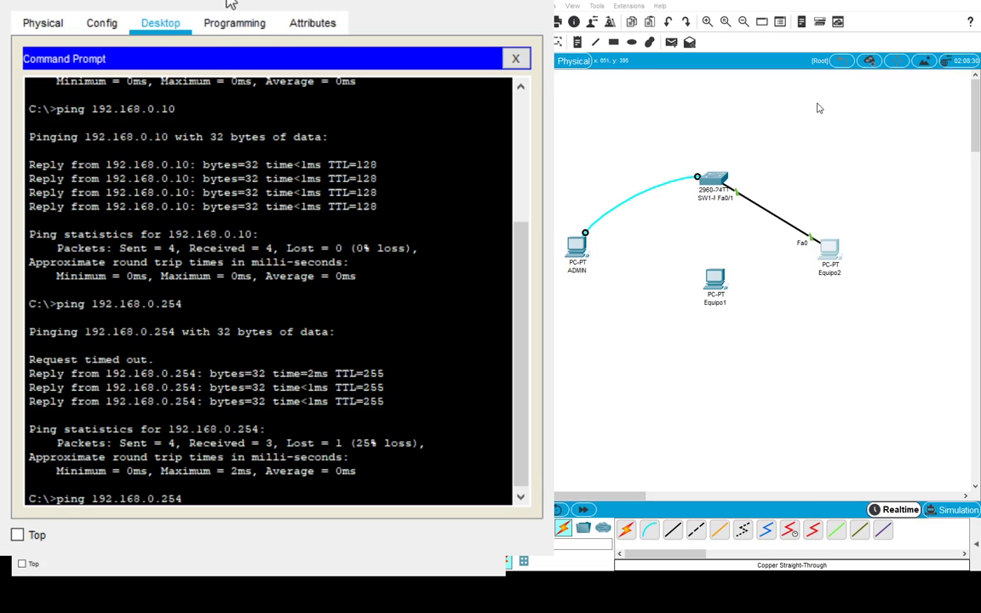
pyautogui.press('Return')
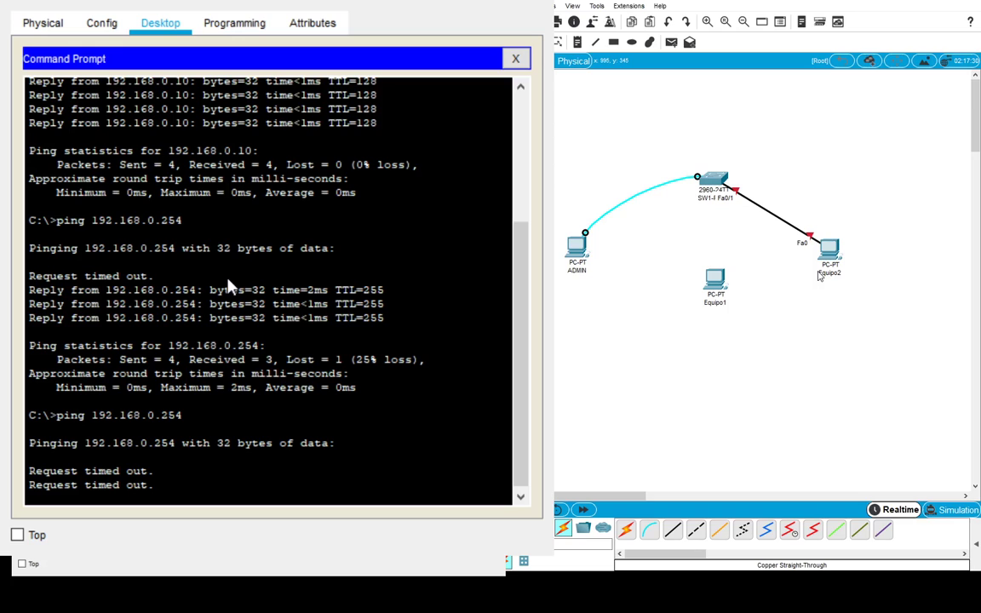
pyautogui.click(765, 210)
# - Reconnect Equipo1 to SW1-PROD with a copper straight-through cable
pyautogui.click(672, 531)
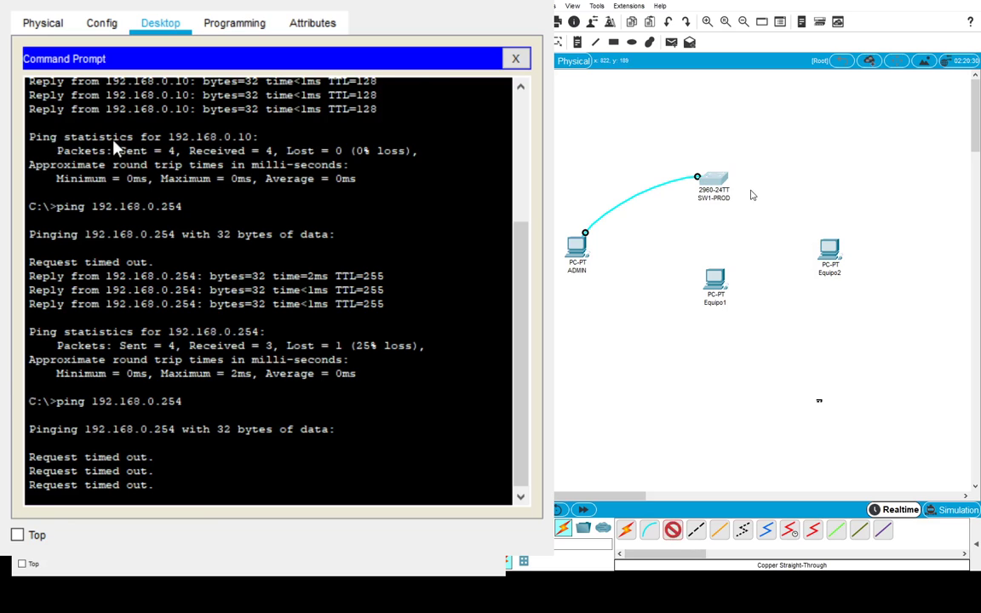
pyautogui.click(717, 189)
pyautogui.click(716, 280)
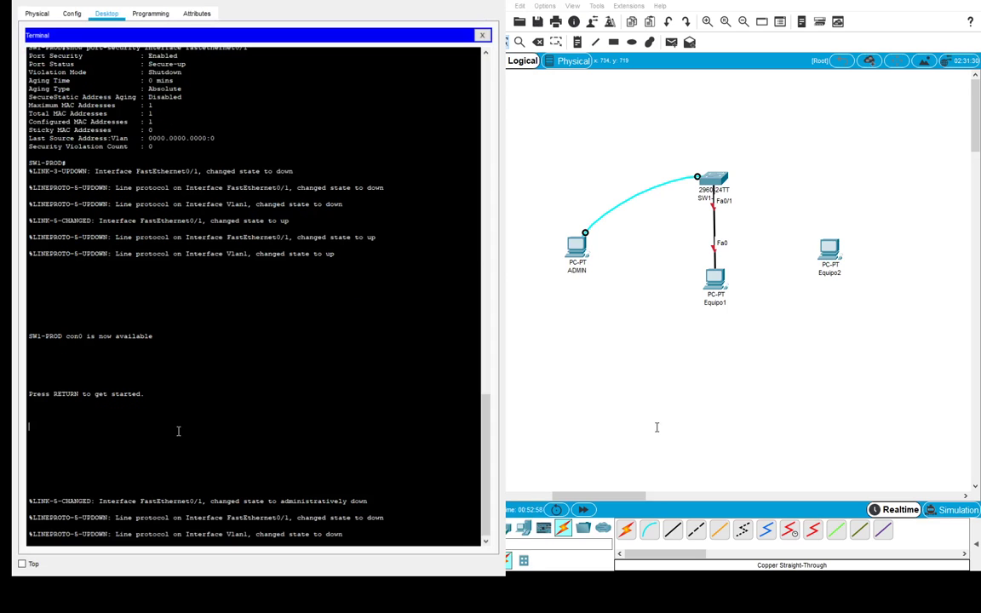
# - Log back in to SW1-PROD's console with its password and enter privileged mode
pyautogui.press('Return')
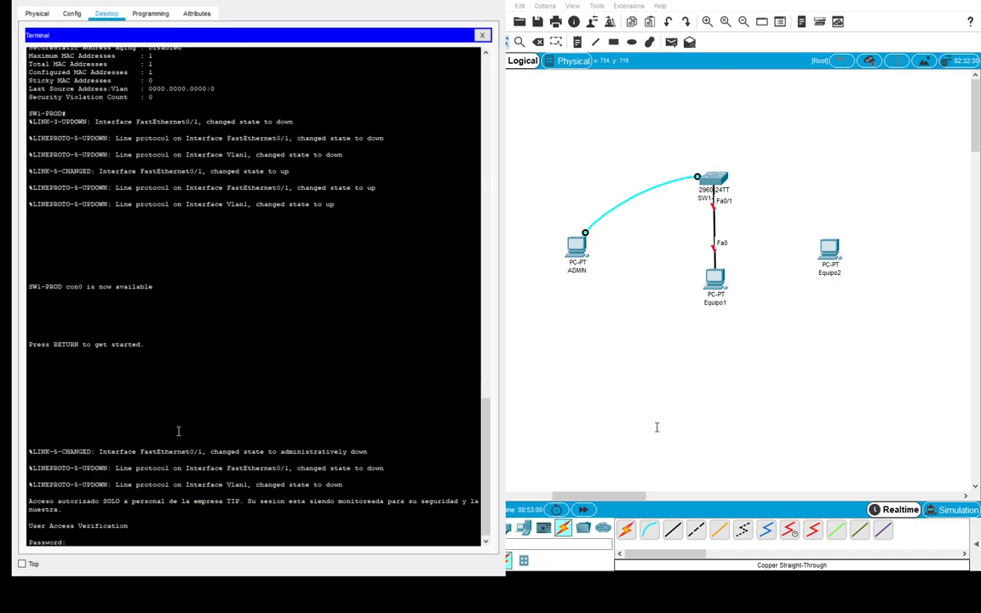
pyautogui.press('Return')
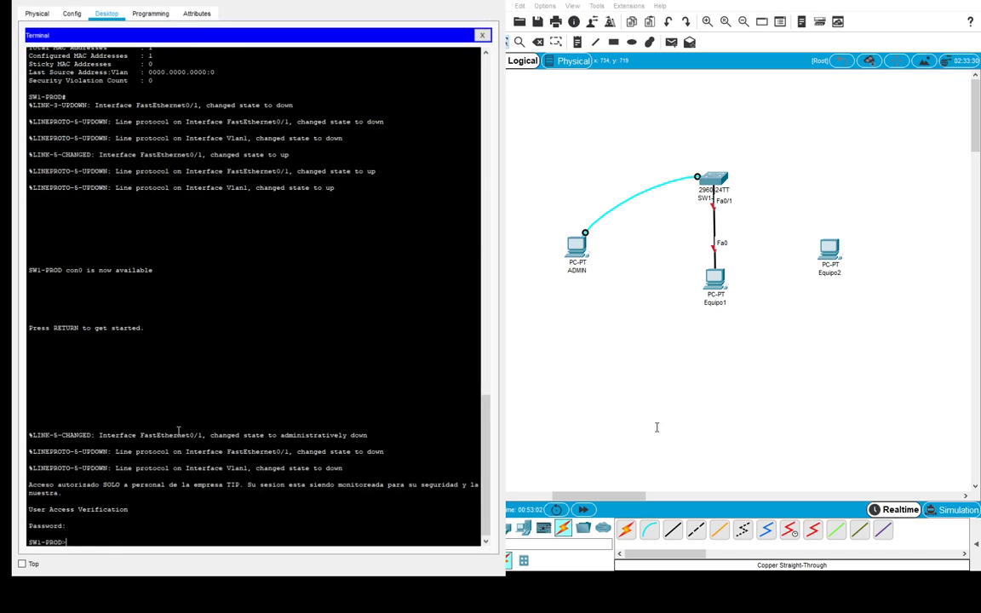
pyautogui.write('enable')
pyautogui.press('Return')
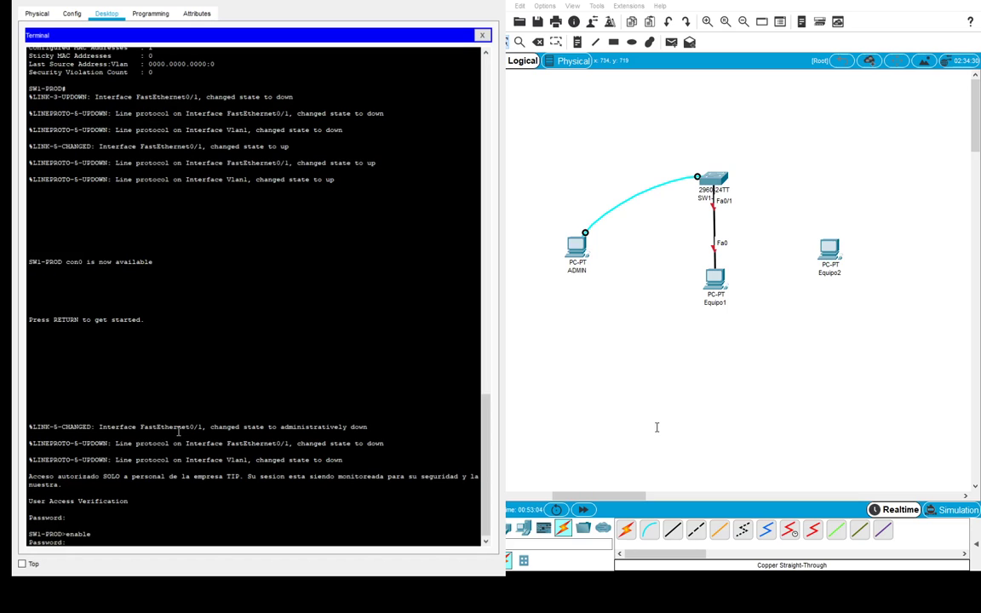
pyautogui.press('Return')
pyautogui.write('configure term')
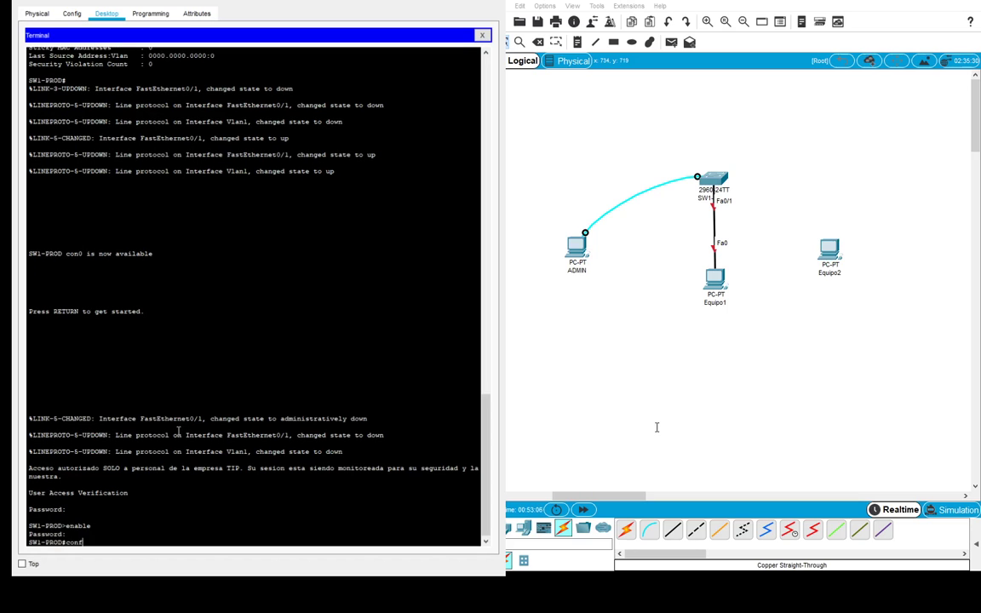
pyautogui.press('BackSpace')
pyautogui.press('BackSpace')
pyautogui.press('BackSpace')
pyautogui.press('BackSpace')
pyautogui.press('BackSpace')
pyautogui.press('BackSpace')
pyautogui.press('BackSpace')
pyautogui.press('BackSpace')
pyautogui.press('BackSpace')
pyautogui.press('BackSpace')
pyautogui.press('BackSpace')
pyautogui.press('BackSpace')
pyautogui.press('BackSpace')
pyautogui.press('BackSpace')
# - Run show port-security on Fa0/1 and highlight 1 violation from MAC 00D0.BA8E.EA4E
pyautogui.write('show port-security interface fastethernet0/1')
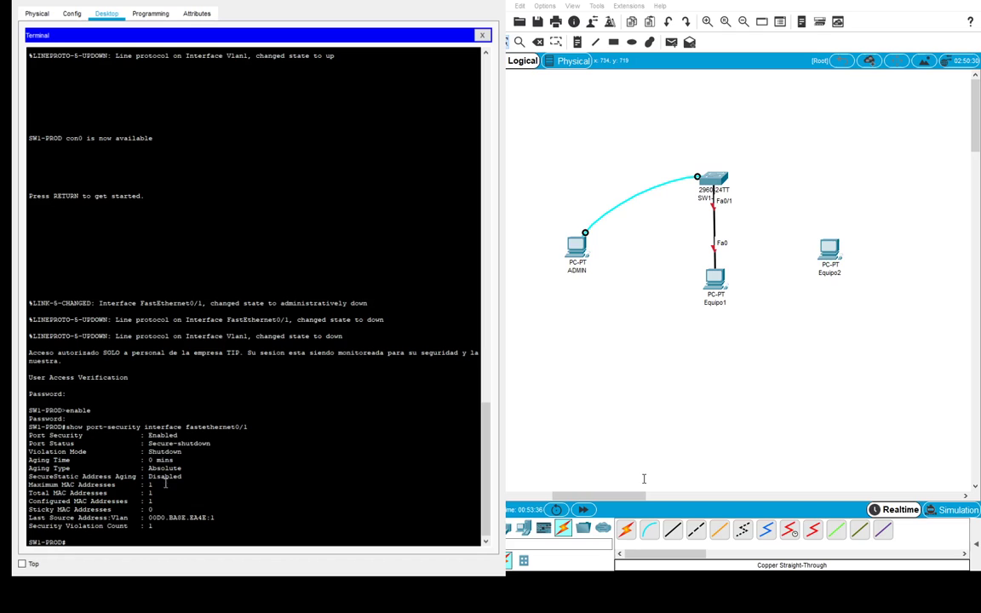
pyautogui.moveTo(156, 526); pyautogui.dragTo(29, 529)
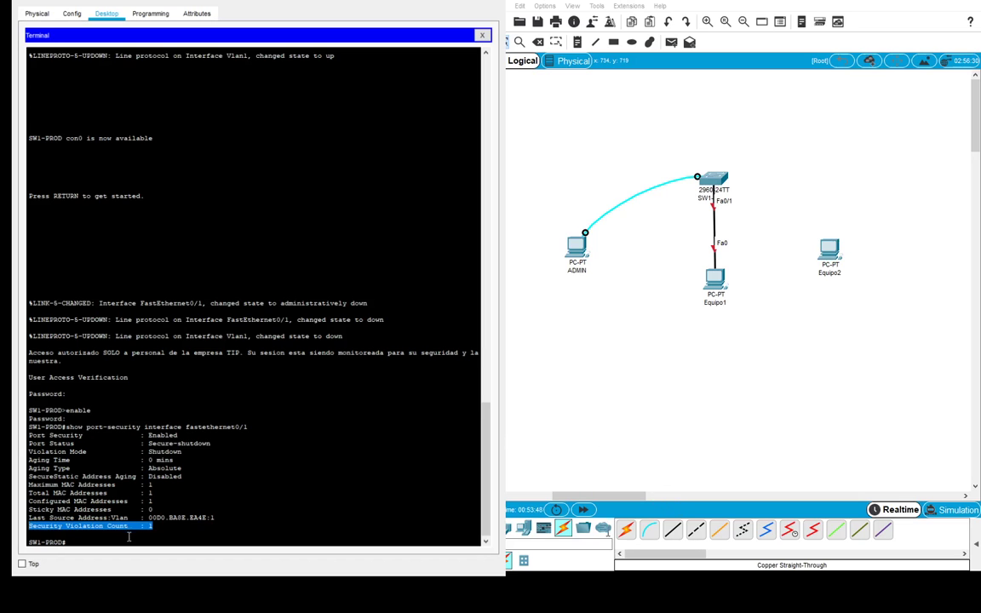
pyautogui.moveTo(29, 517); pyautogui.dragTo(219, 520)
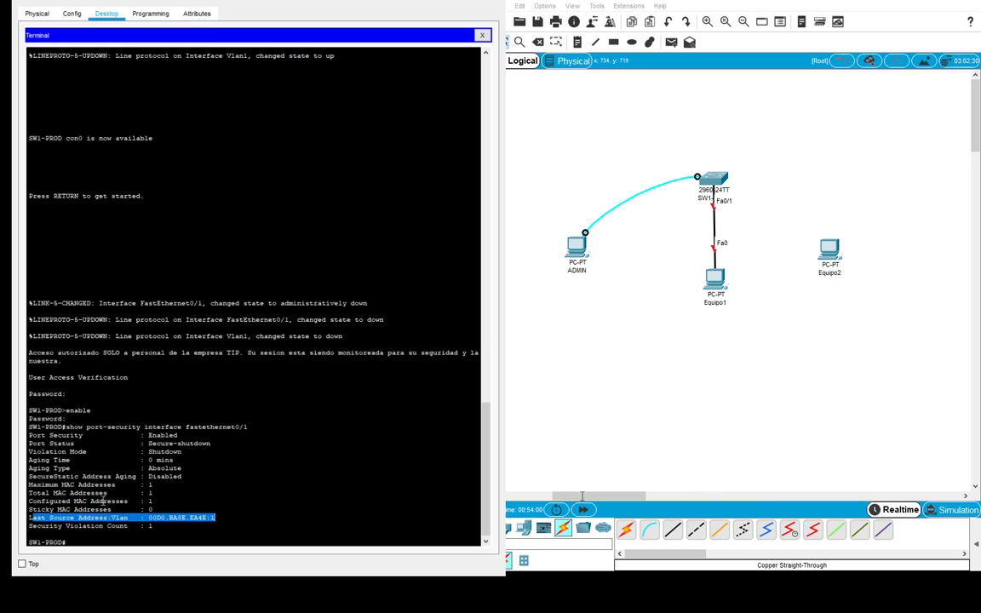
pyautogui.click(77, 487)
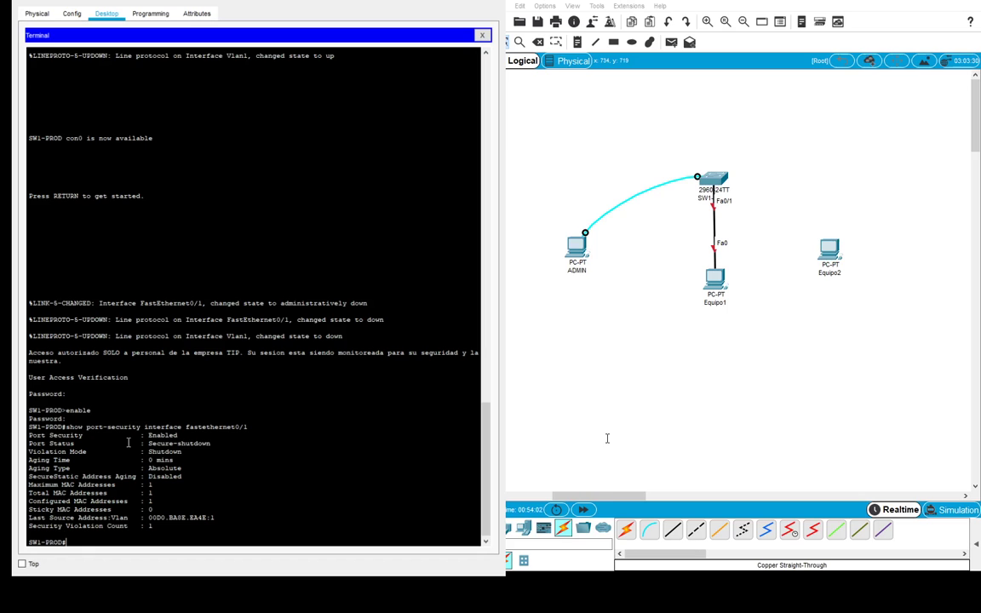
pyautogui.write('configure terminal')
# - Enter global configuration and select interface FastEthernet0/1 on SW1-PROD
pyautogui.press('Return')
pyautogui.write('inte')
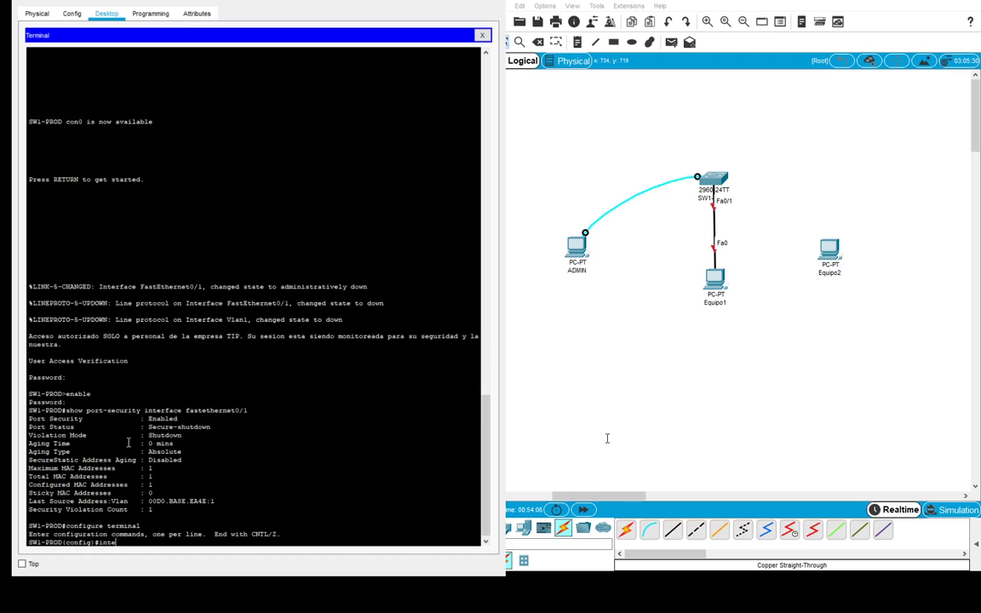
pyautogui.write('rface fastethernet0/1')
pyautogui.press('Return')
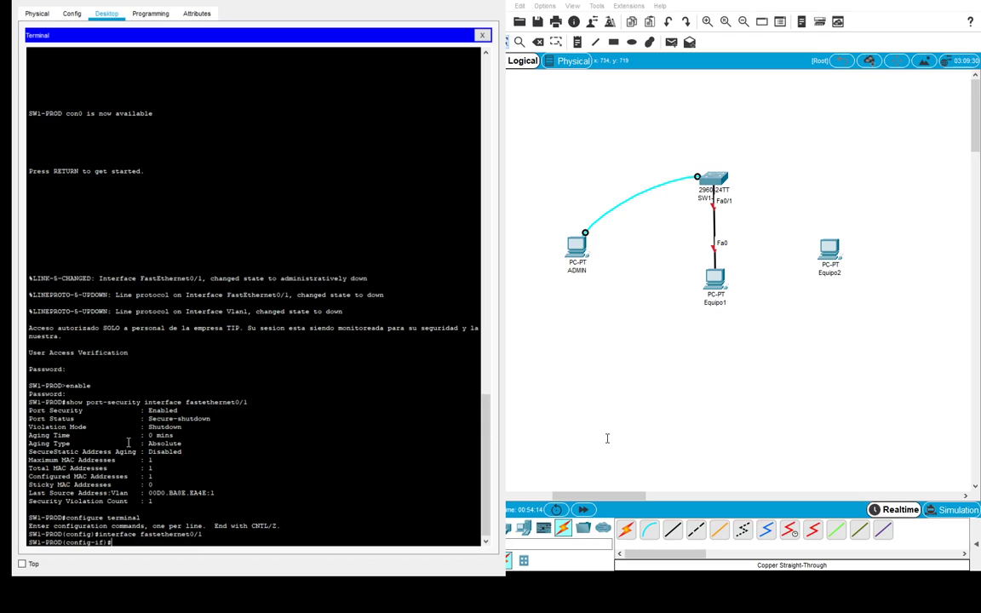
# - Run shutdown then no shutdown on Fa0/1 to bring the port back up
pyautogui.write('shtu')
pyautogui.press('BackSpace')
pyautogui.write('utdown')
pyautogui.press('Return')
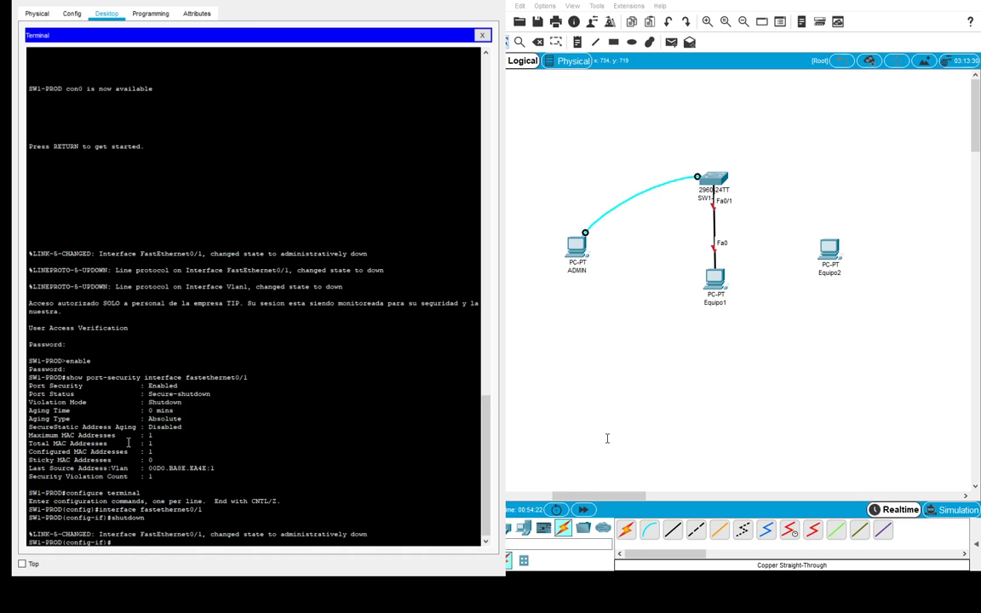
pyautogui.write('no shutdown')
pyautogui.press('Return')
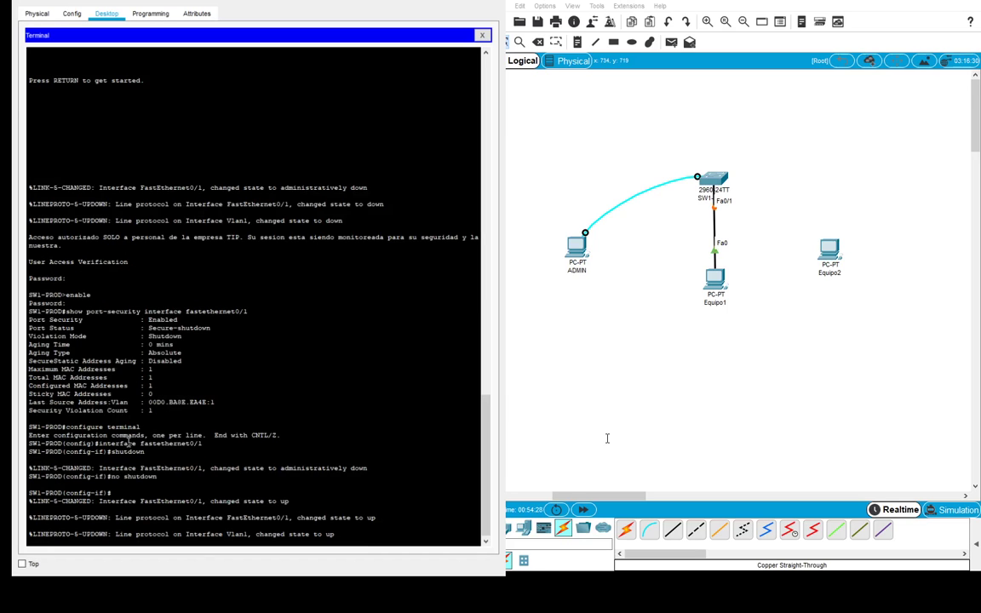